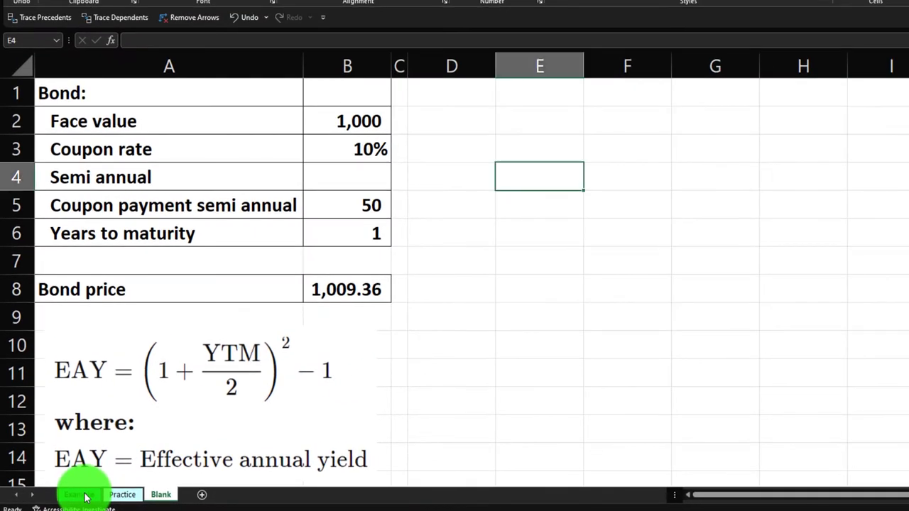
Open the Example worksheet and review the bond inputs in columns A and B
left_click(80, 495)
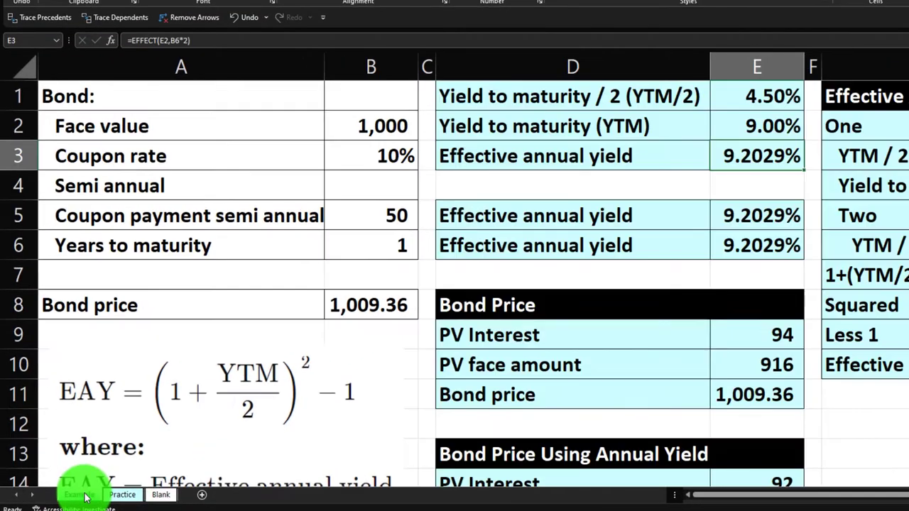
left_click(267, 183)
key("Right")
key("Right")
key("Right")
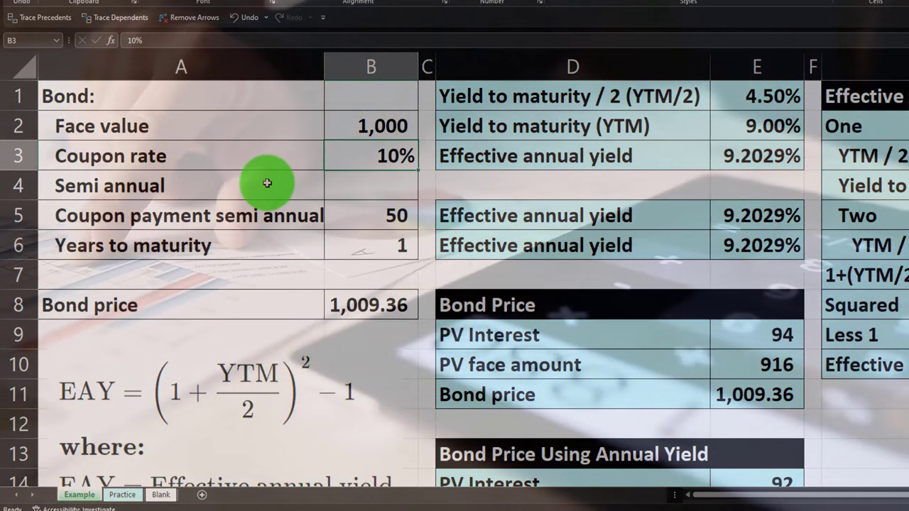
key("Down")
key("Down")
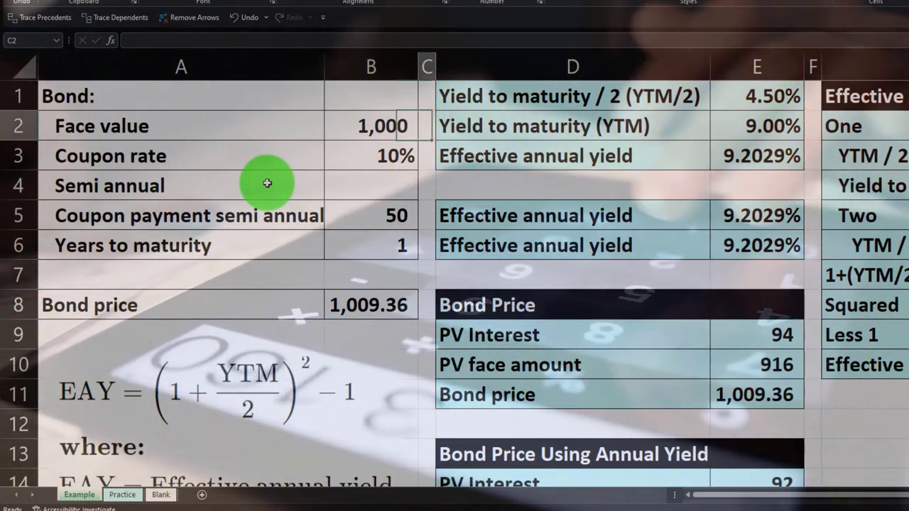
Inspect the formulas for yield to maturity / 2 in E1 and yield to maturity in E2
key("Up")
key("Up")
key("Up")
key("Right")
key("Right")
key("Right")
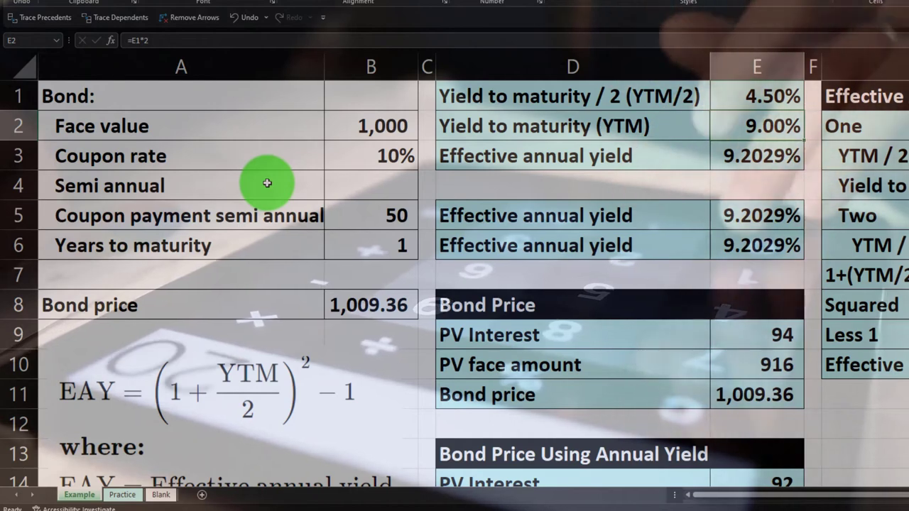
key("Up")
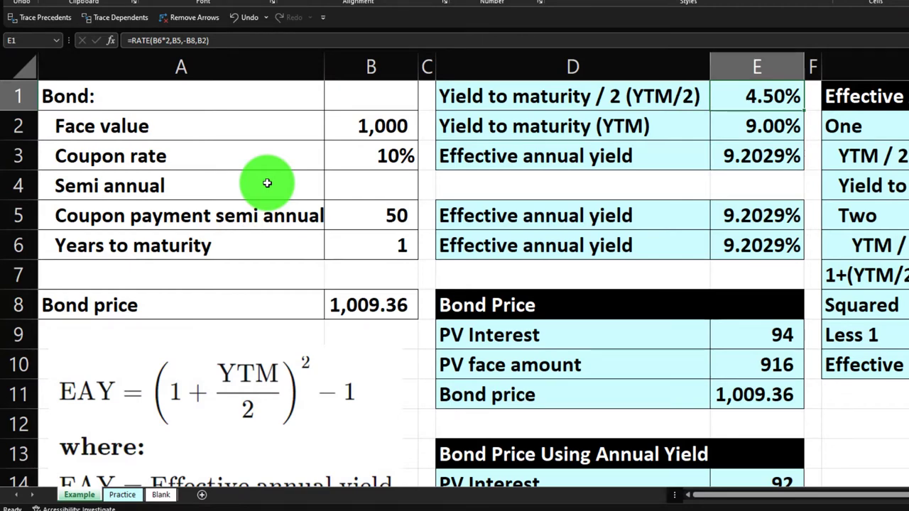
key("Down")
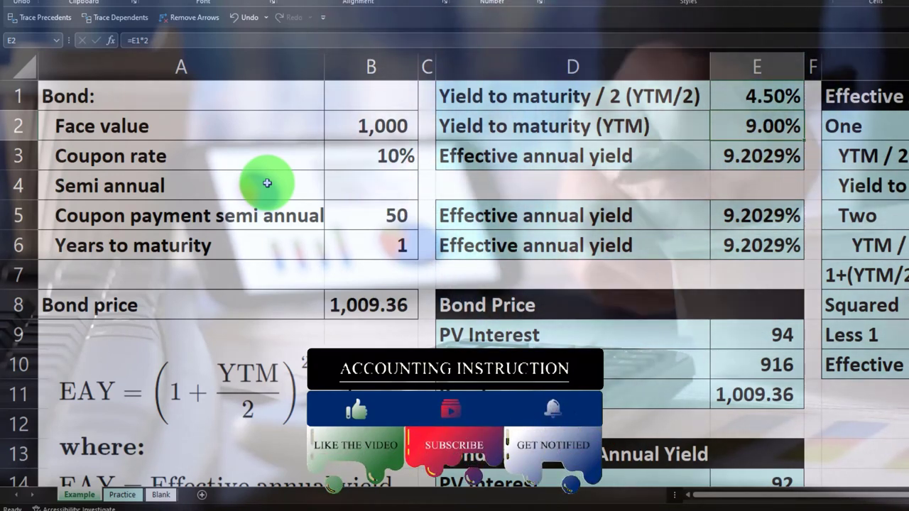
Compare the semi-annual bond data in column B with the yield to maturity and effective annual yield formulas in E1:E3
key("Left")
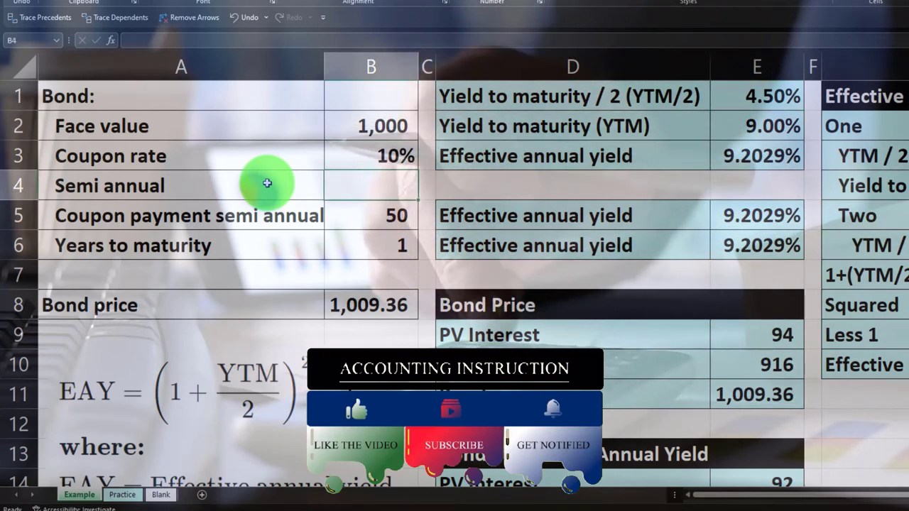
key("Right")
key("Down")
key("Down")
key("Up")
key("Up")
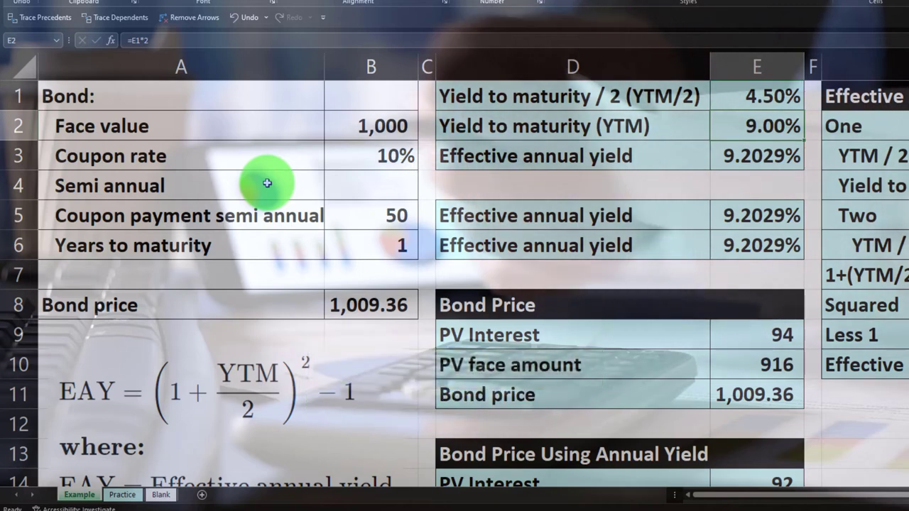
key("Up")
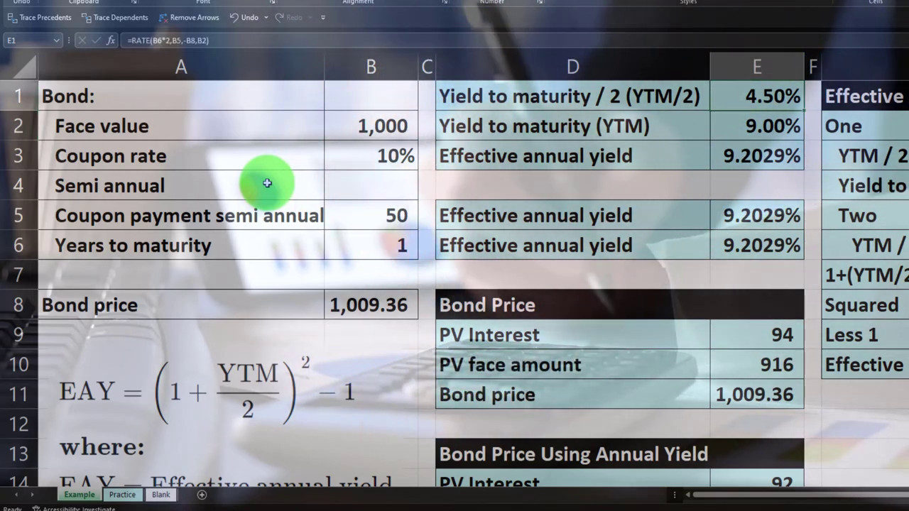
key("Down")
key("Down")
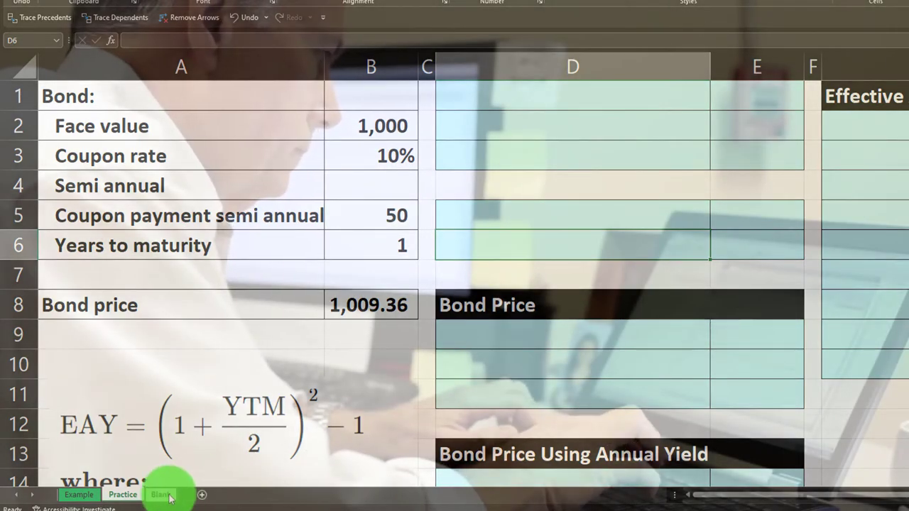
Switch to the Blank worksheet
left_click(162, 496)
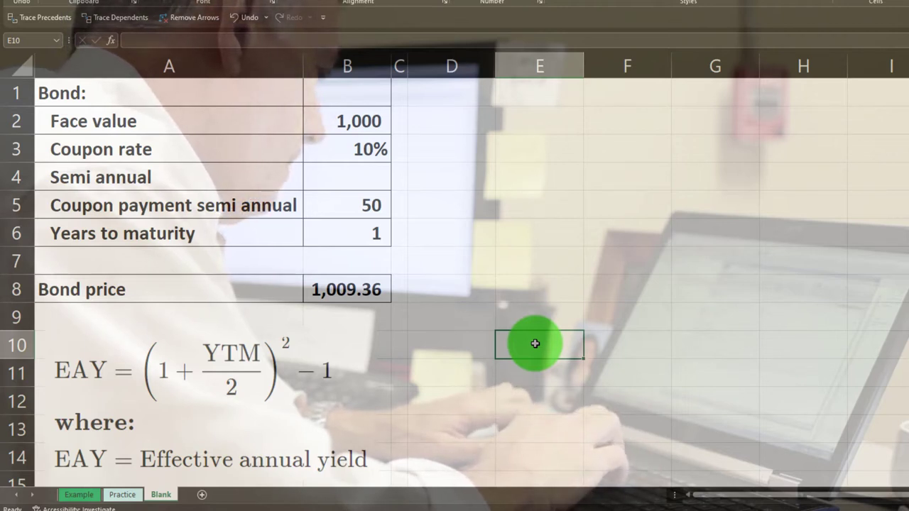
left_click(25, 65)
right_click(534, 182)
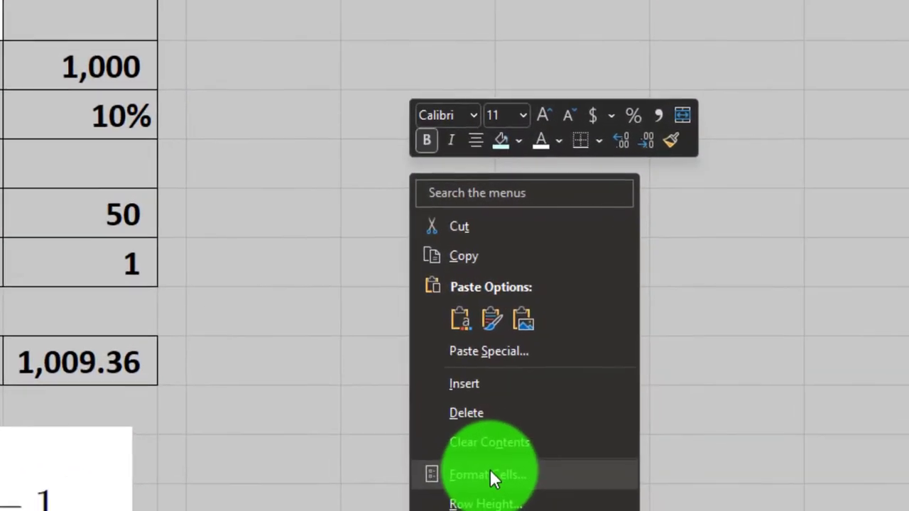
left_click(549, 393)
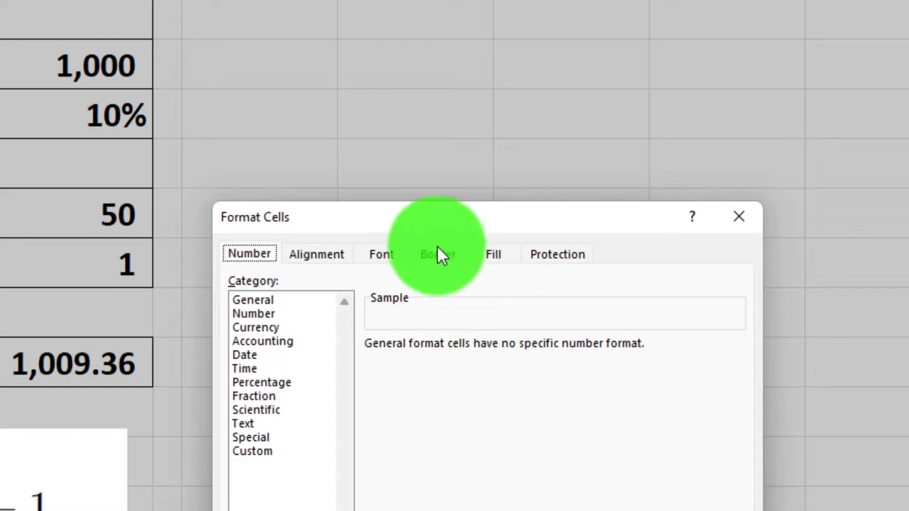
left_click_drag(427, 221, 442, 23)
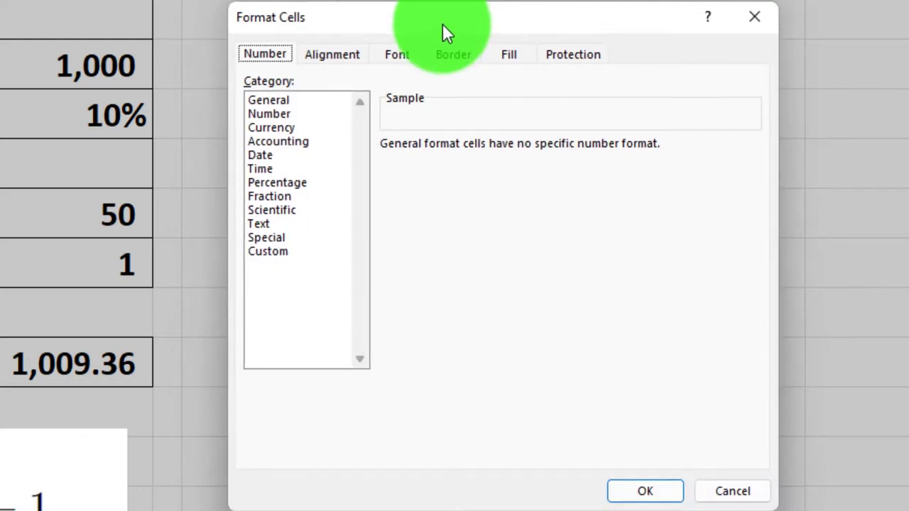
left_click(340, 58)
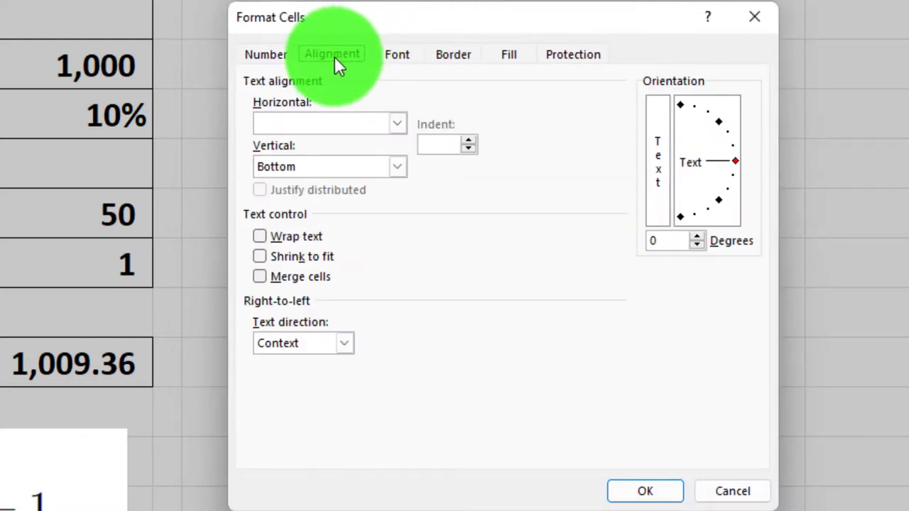
left_click(268, 56)
left_click(272, 126)
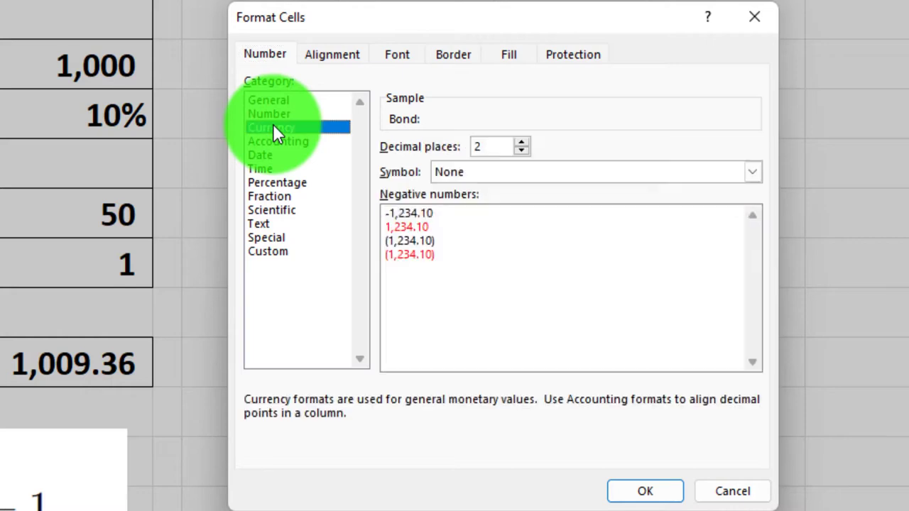
left_click(409, 256)
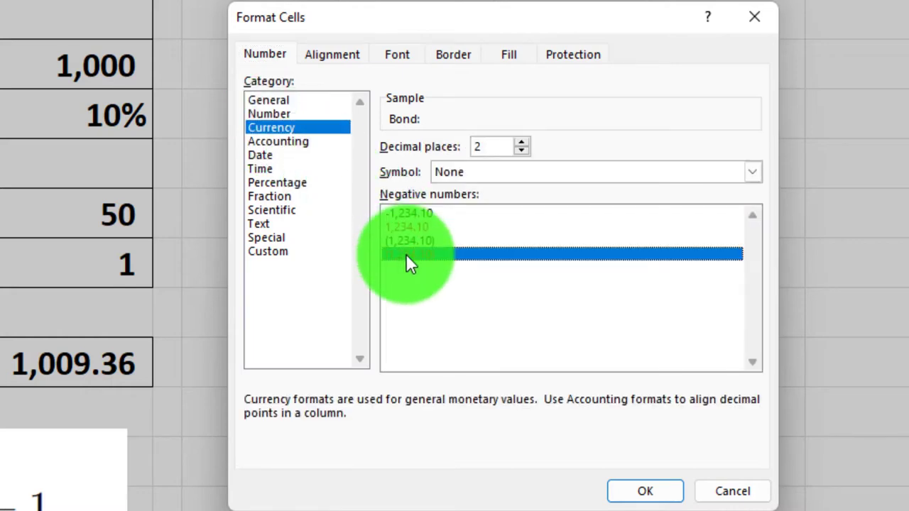
left_click(578, 174)
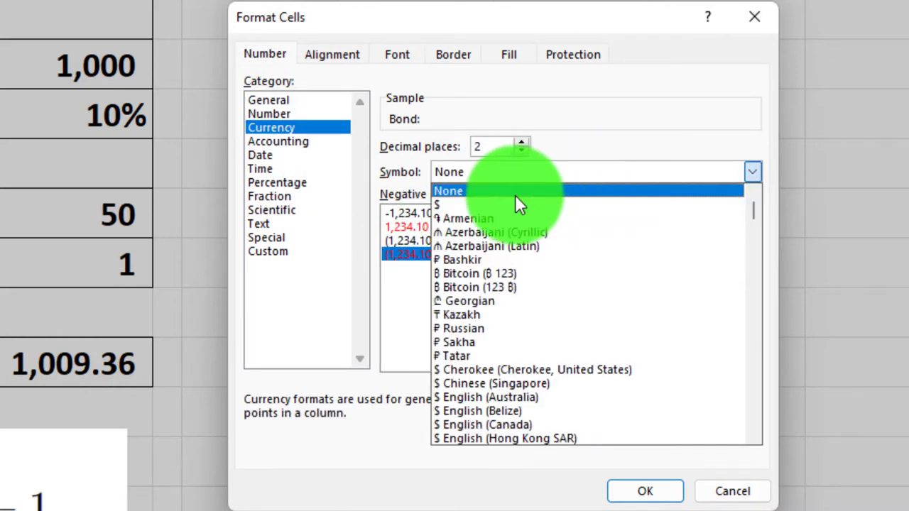
left_click(515, 194)
left_click(521, 151)
left_click(521, 151)
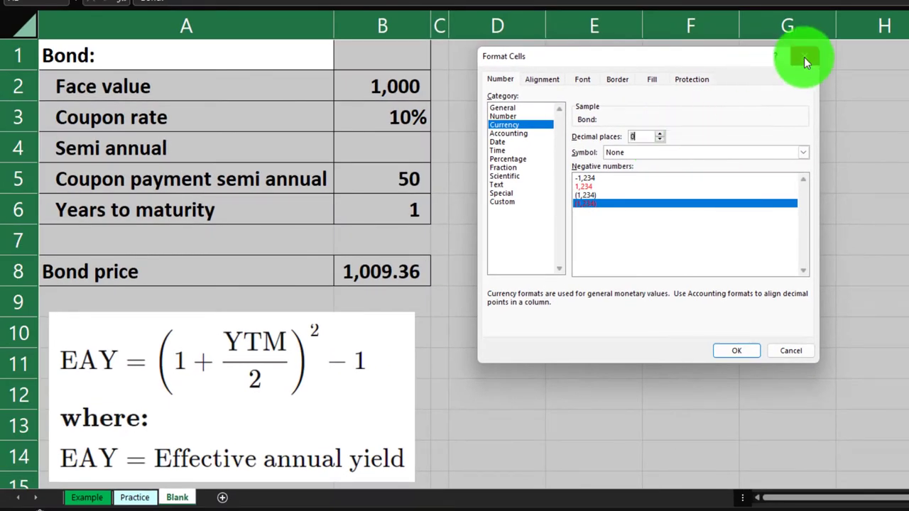
left_click(804, 57)
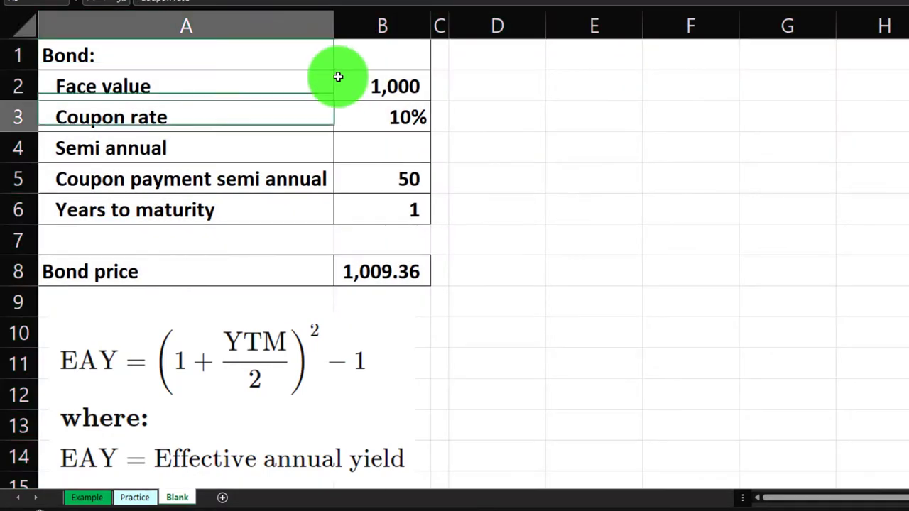
Examine the narrow spacer column C, the EAY formula picture, and the bond's face value and coupon rate
key("Right")
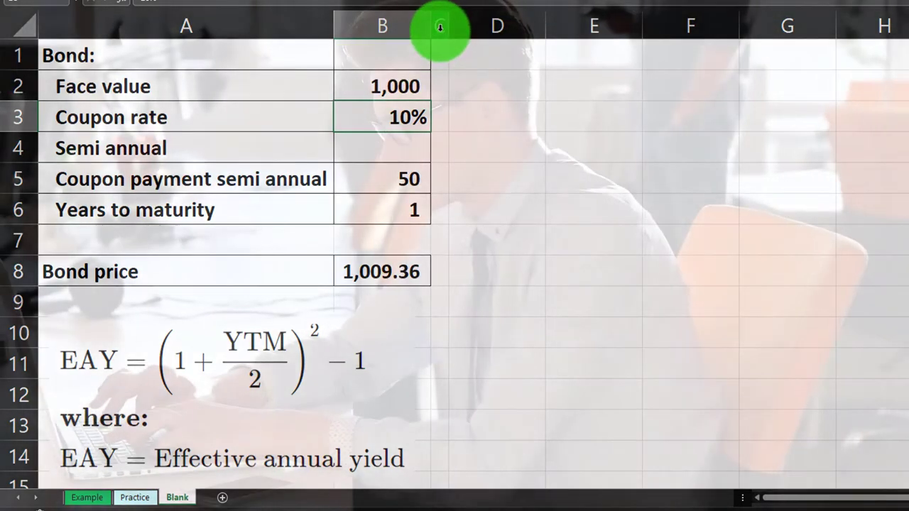
left_click(441, 27)
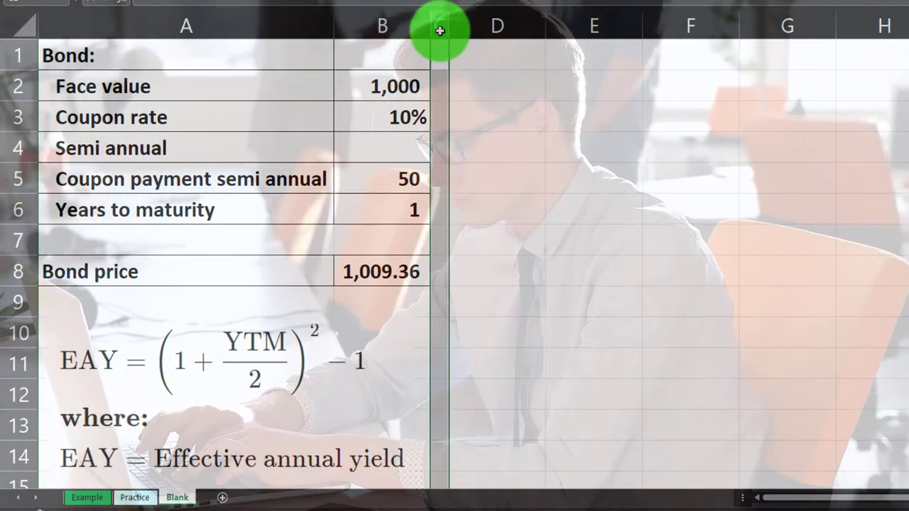
left_click(371, 372)
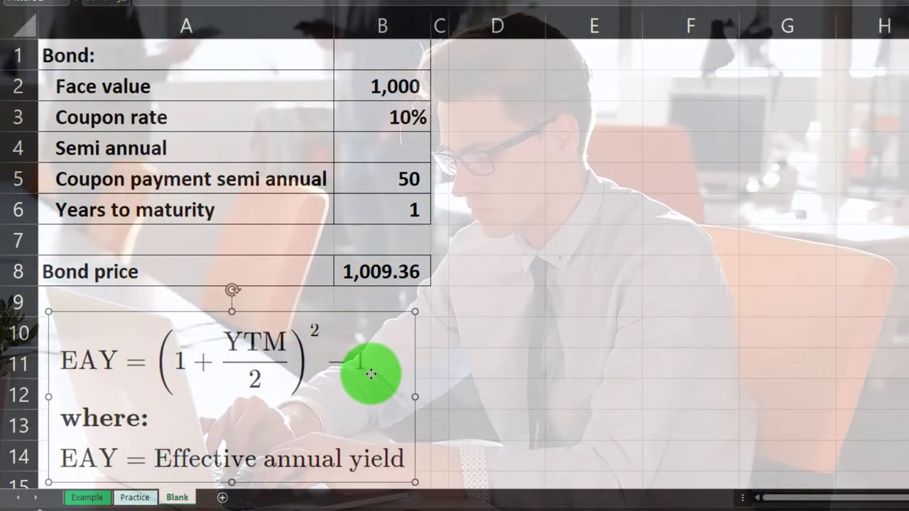
key("Escape")
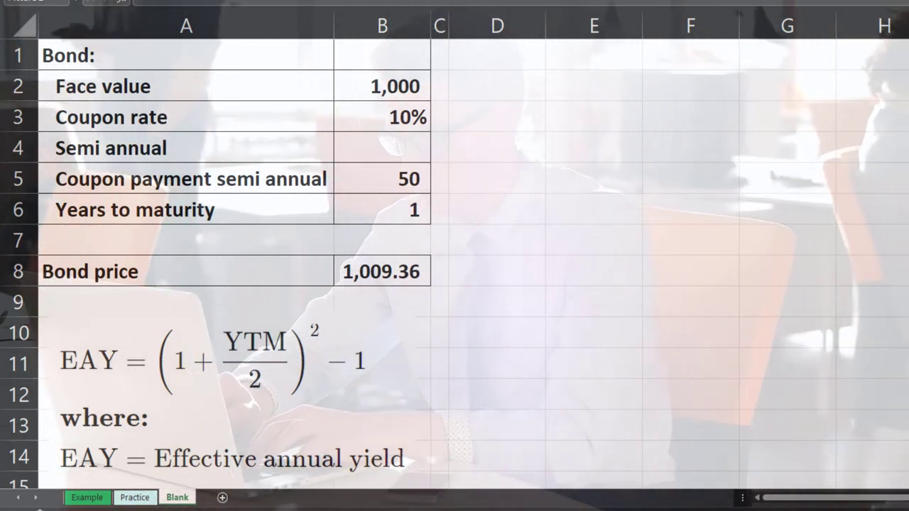
left_click(371, 86)
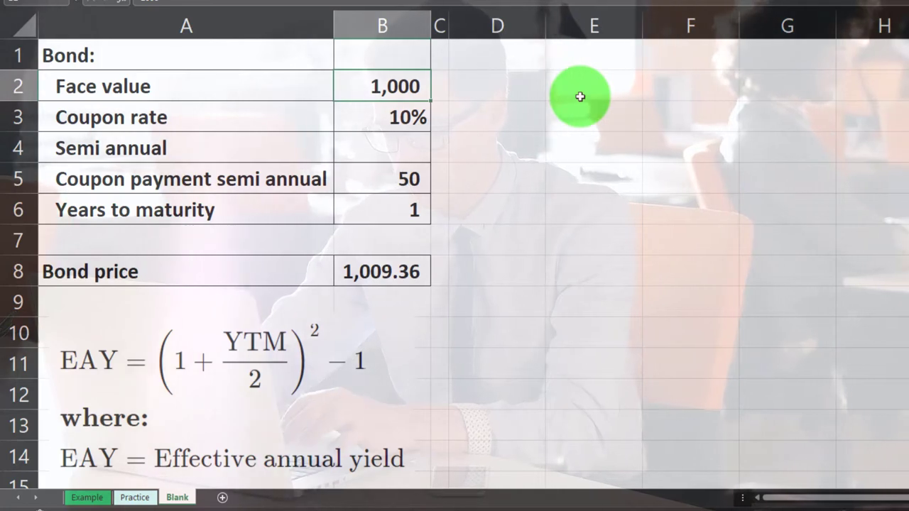
key("Down")
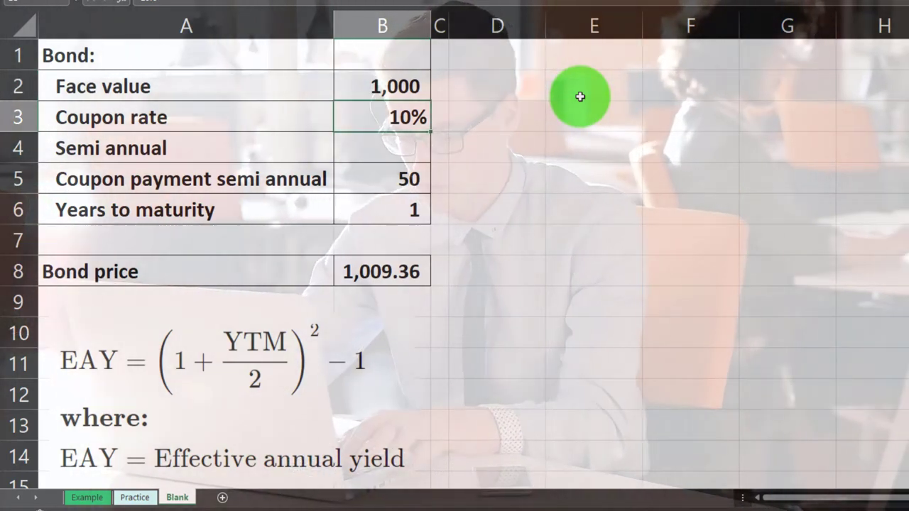
key("Left")
key("Down")
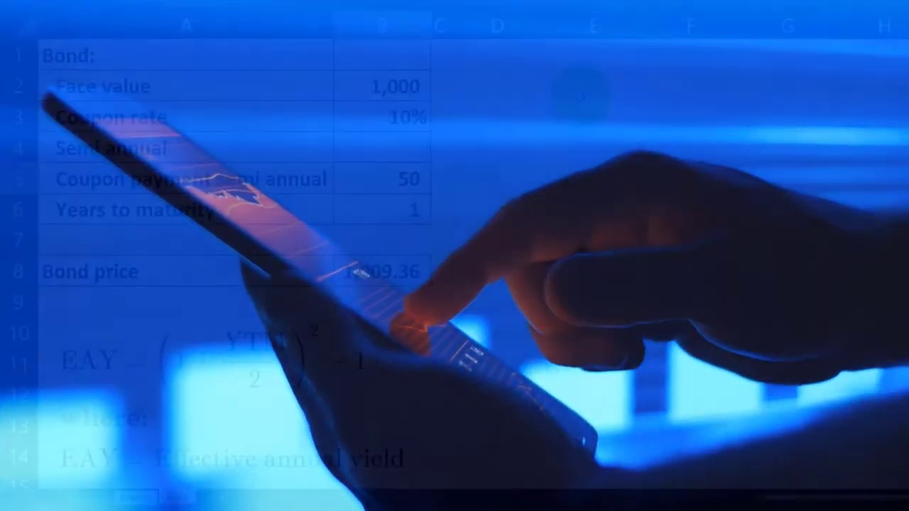
Inspect the semi-annual coupon payment formula in B5, along with the years to maturity and bond price cells
left_click(384, 181)
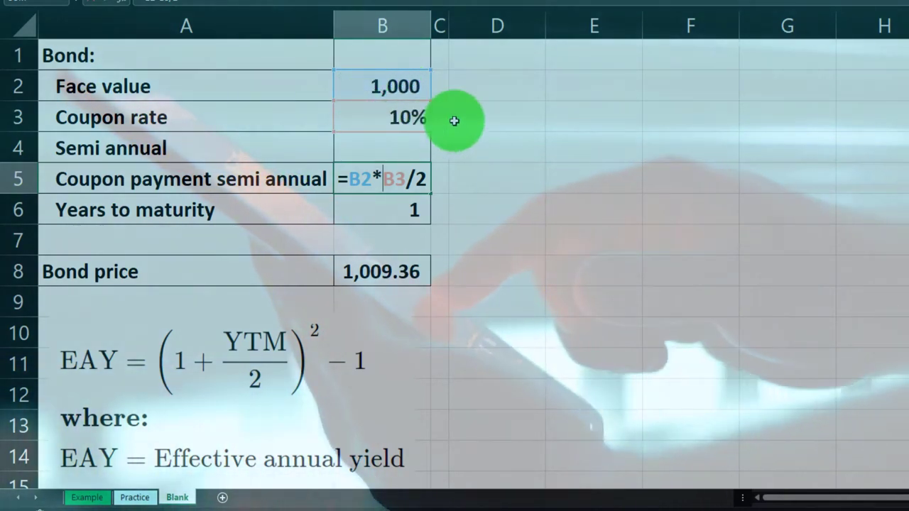
key("Return")
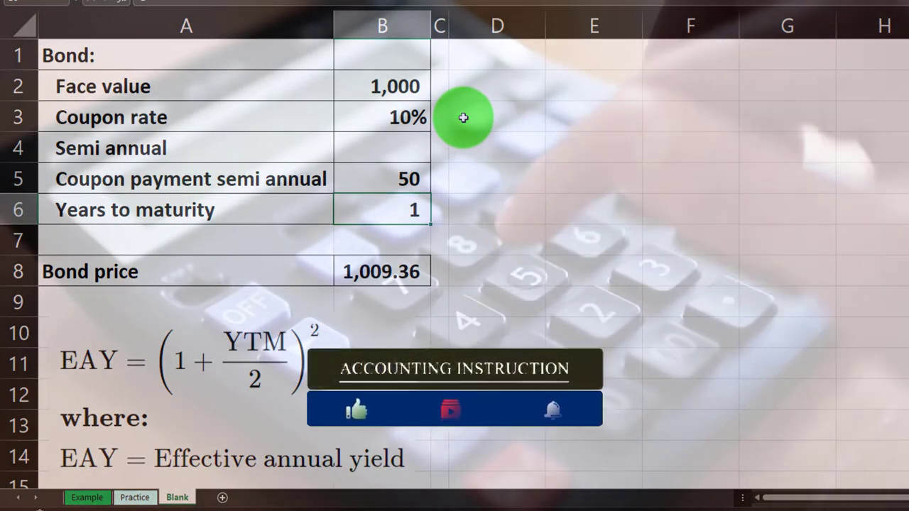
key("Down")
key("Down")
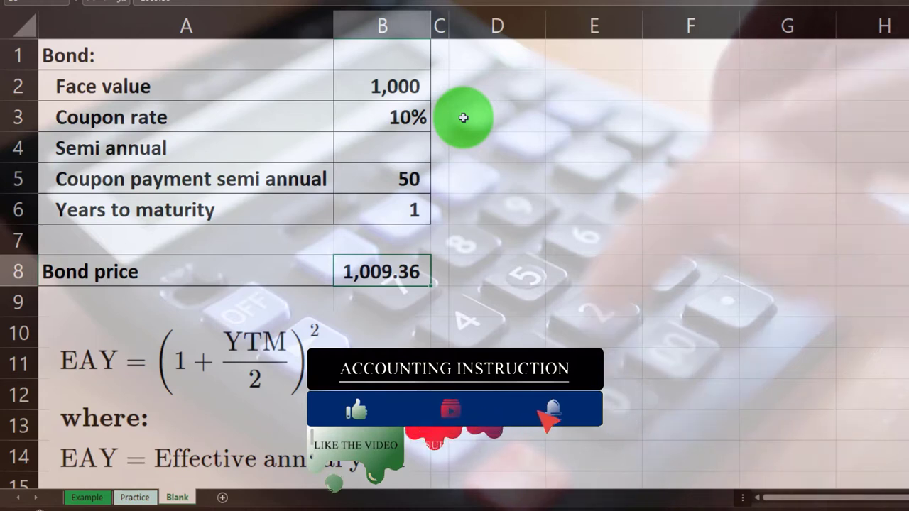
key("Up")
key("Up")
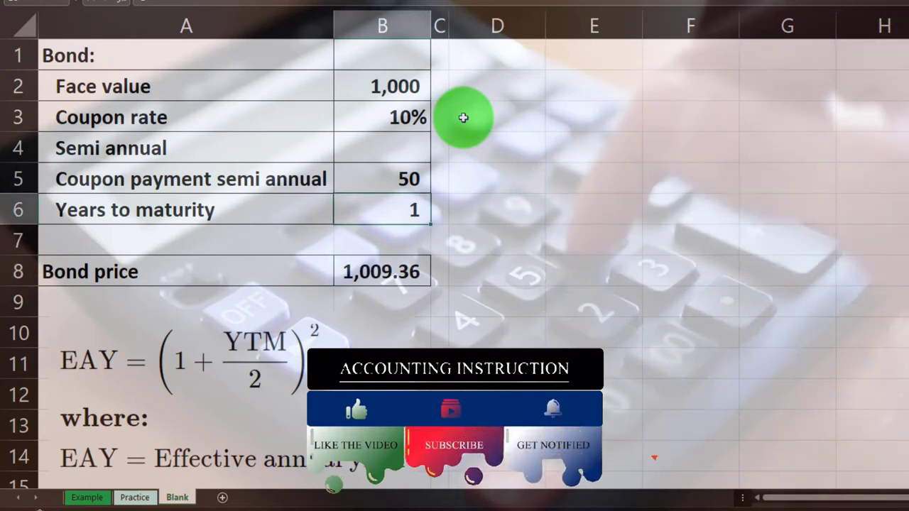
key("Down")
key("Left")
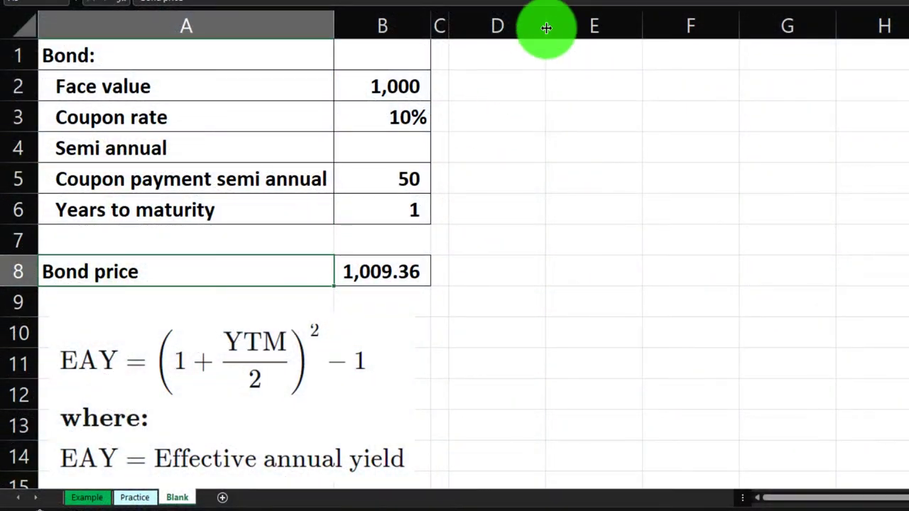
Widen column D and enter the label "Yield to maturty / 2 (YTM/2)" in D1
left_click_drag(546, 27, 650, 26)
left_click(526, 48)
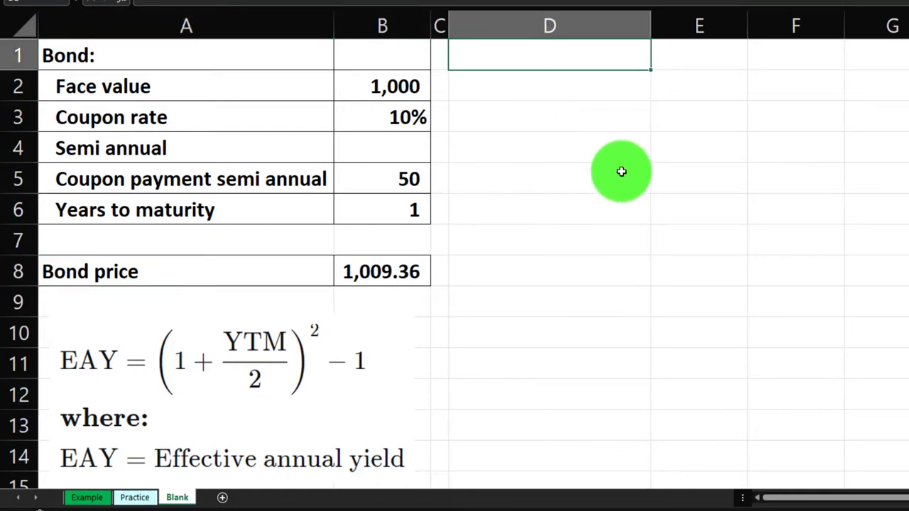
type("Yield to matur")
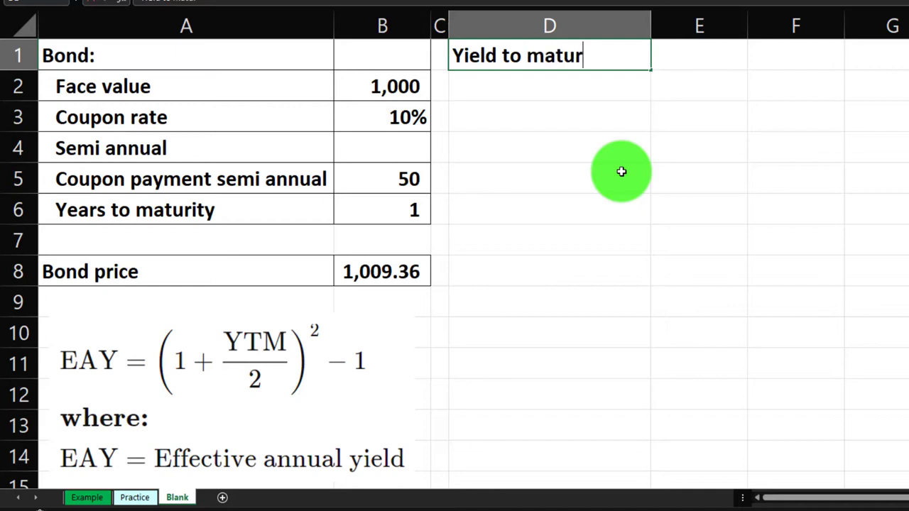
key("BackSpace")
type("rt")
key("BackSpace")
key("BackSpace")
key("BackSpace")
type("urity / 2")
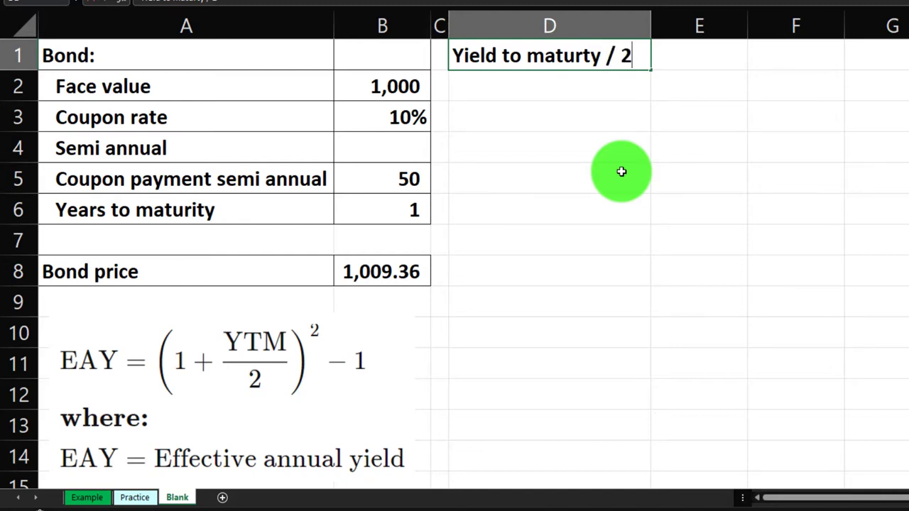
type(" (YTM")
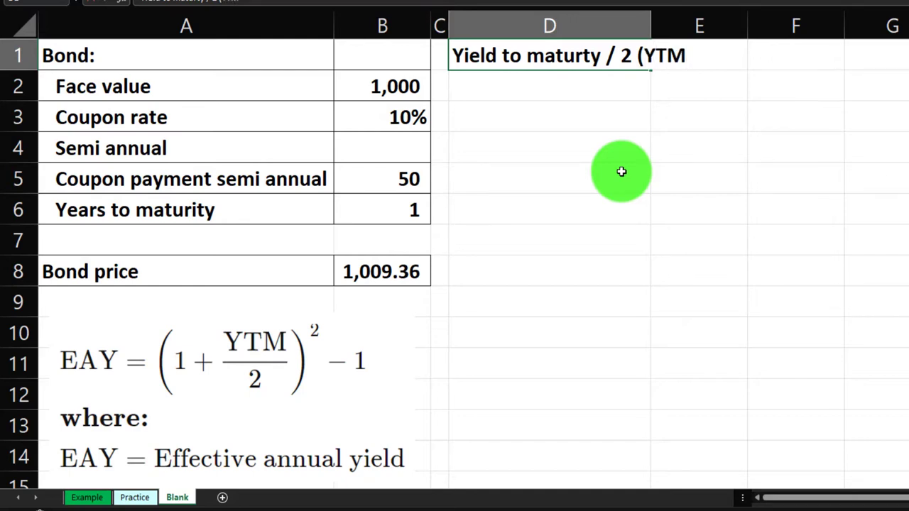
type("/2)")
key("Return")
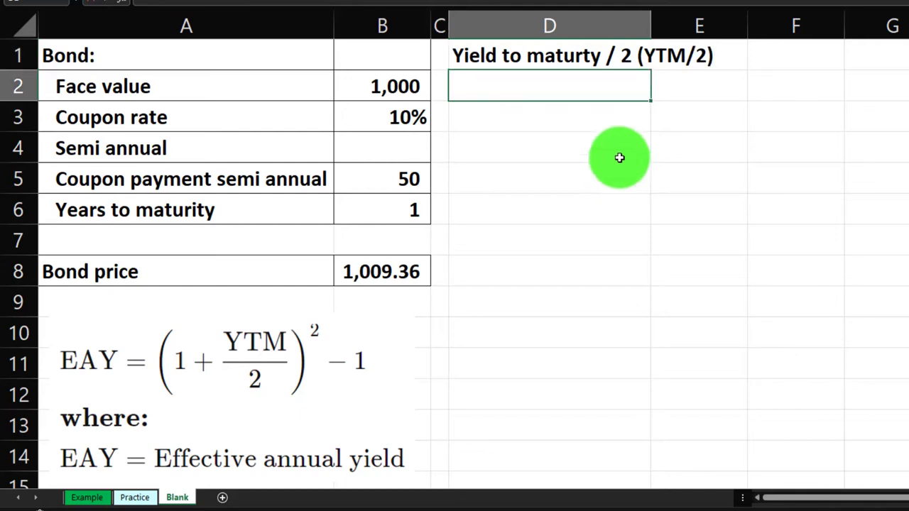
Spell-check D1:D2 and correct "maturty" to "maturity" in the D1 label
left_click_drag(585, 56, 587, 78)
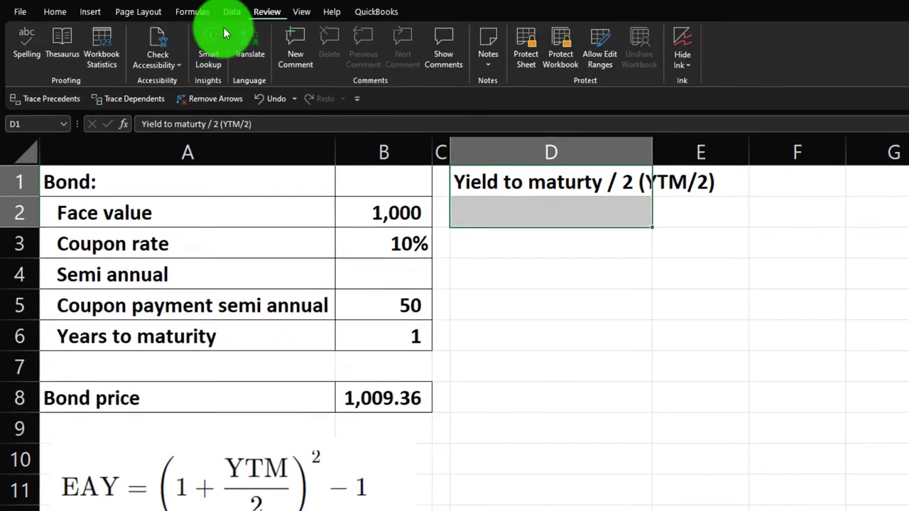
left_click(26, 41)
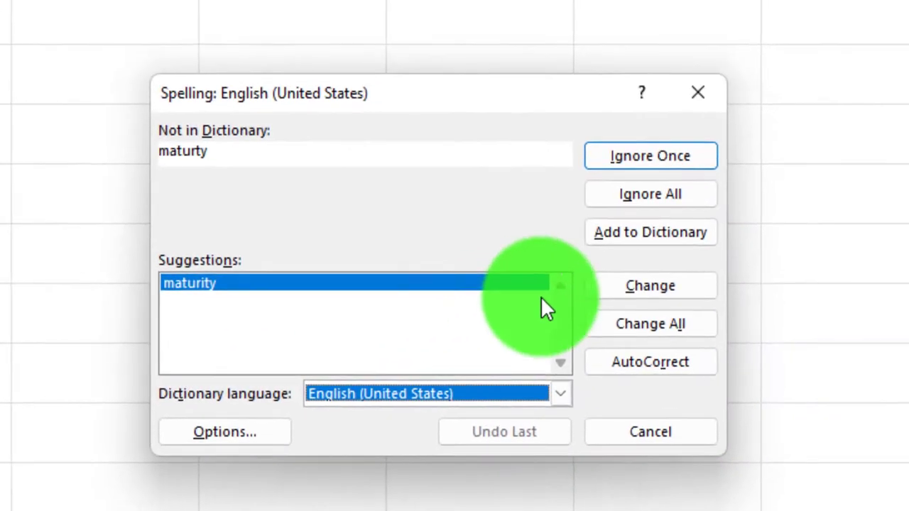
left_click(638, 284)
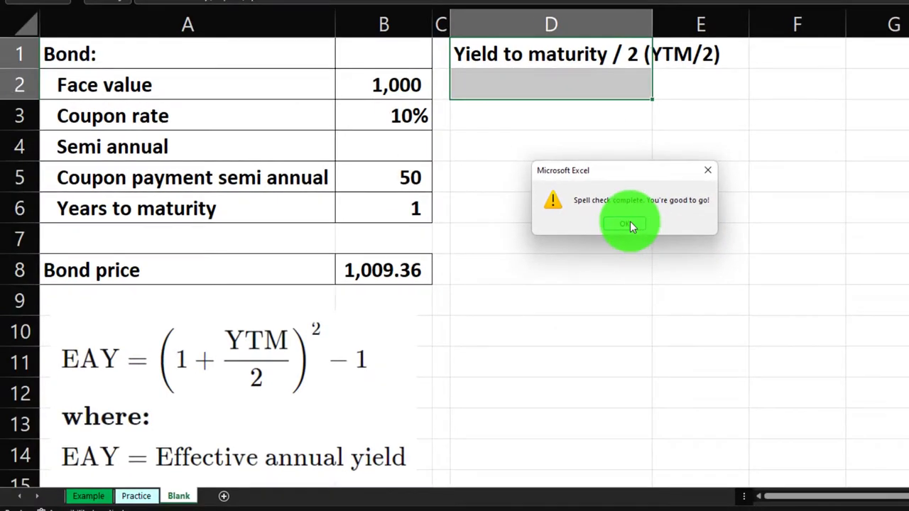
left_click(630, 225)
Widen column D so that it fits the full yield to maturity label in D1
left_click(618, 142)
left_click_drag(658, 24, 741, 22)
left_click(578, 81)
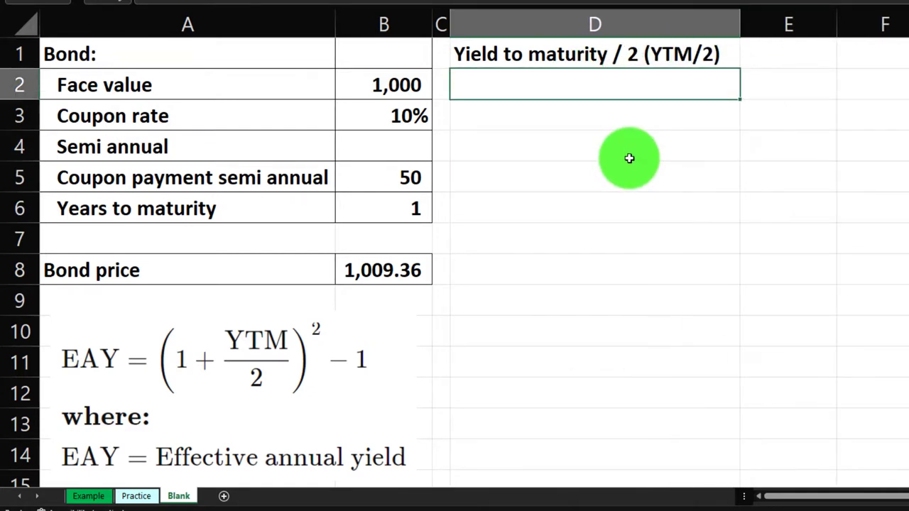
Begin a RATE formula in E1 with B6*2, the years to maturity times two, as the number of periods
key("Right")
key("Up")
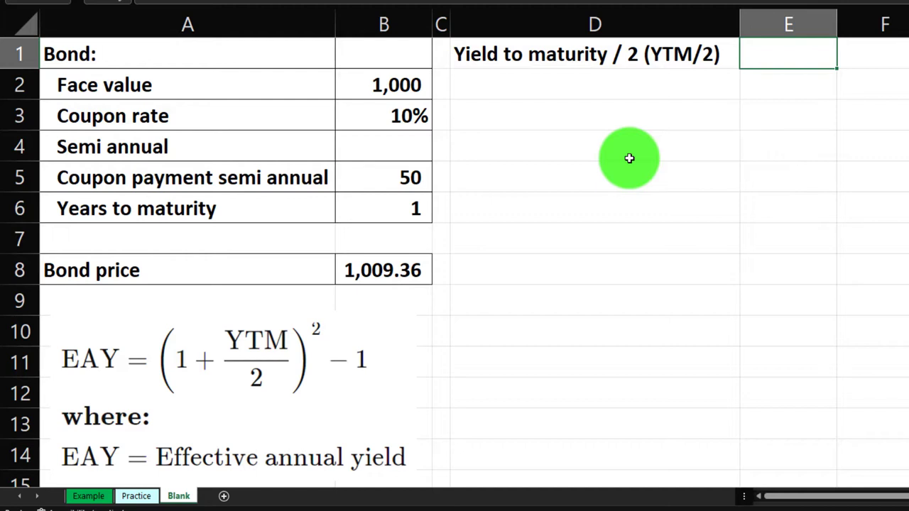
type("=rate")
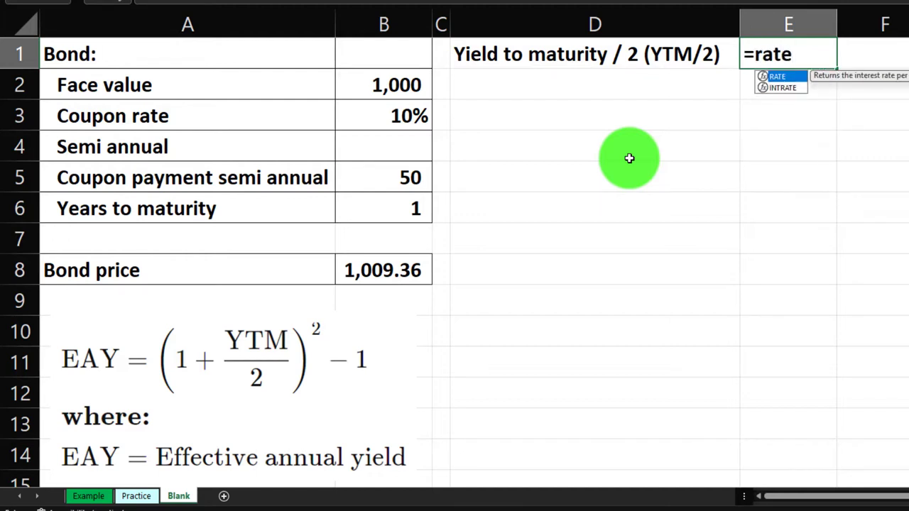
type("(")
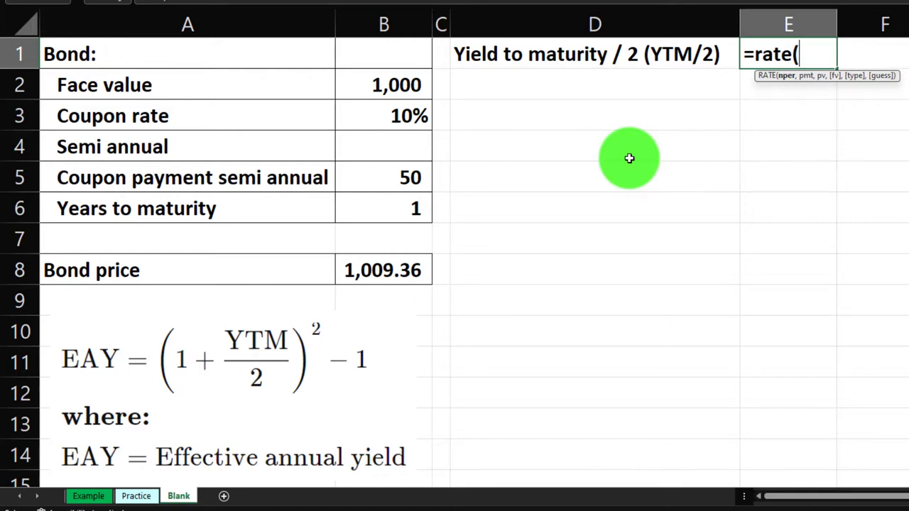
key("Down")
key("Down")
key("Down")
key("Down")
key("Left")
key("Left")
key("Left")
key("Down")
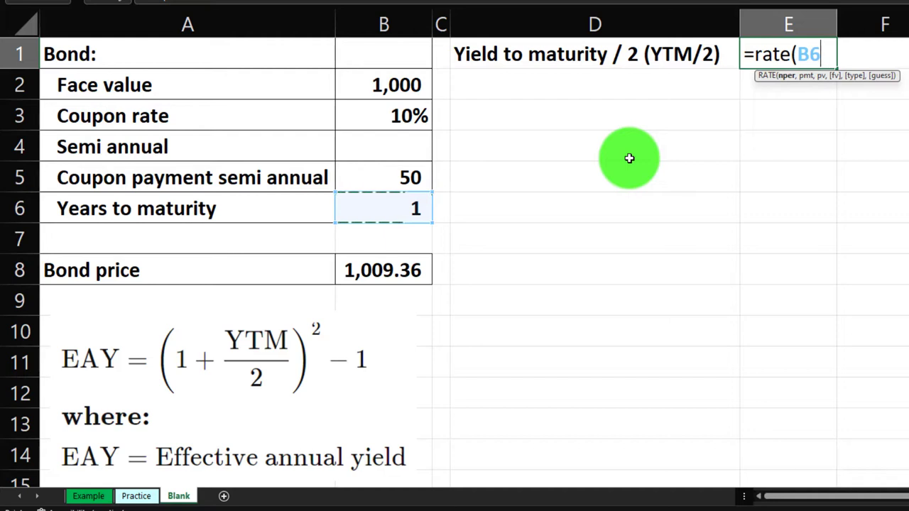
type("*2")
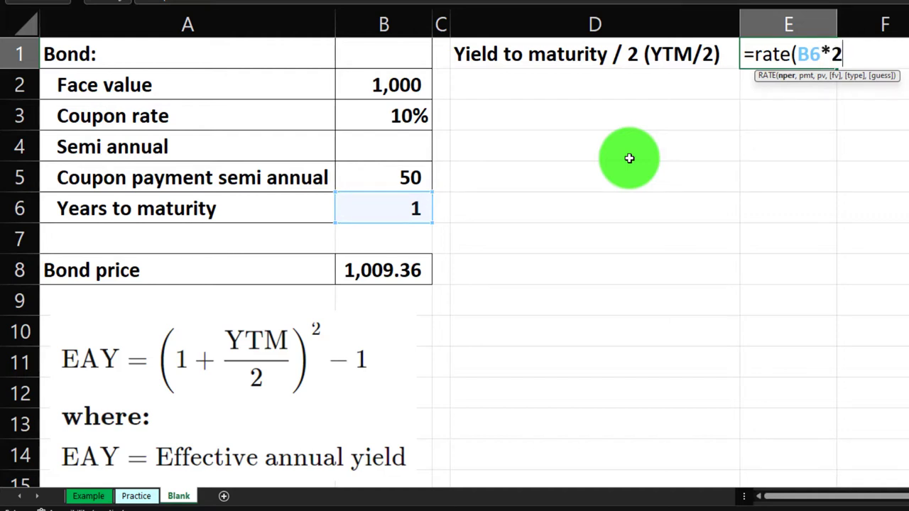
type(",")
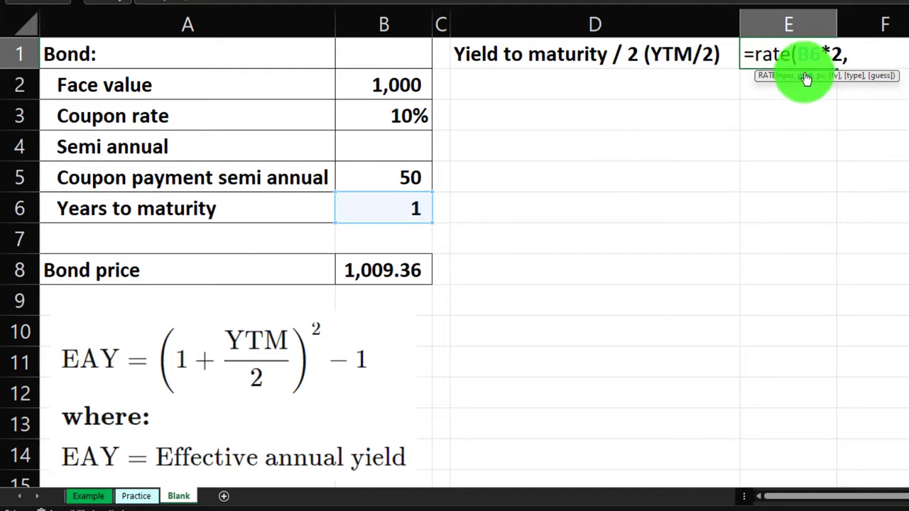
Complete the E1 RATE formula with B5 as the payment, -B8 as the present value and B2 as the future value
left_click(405, 174)
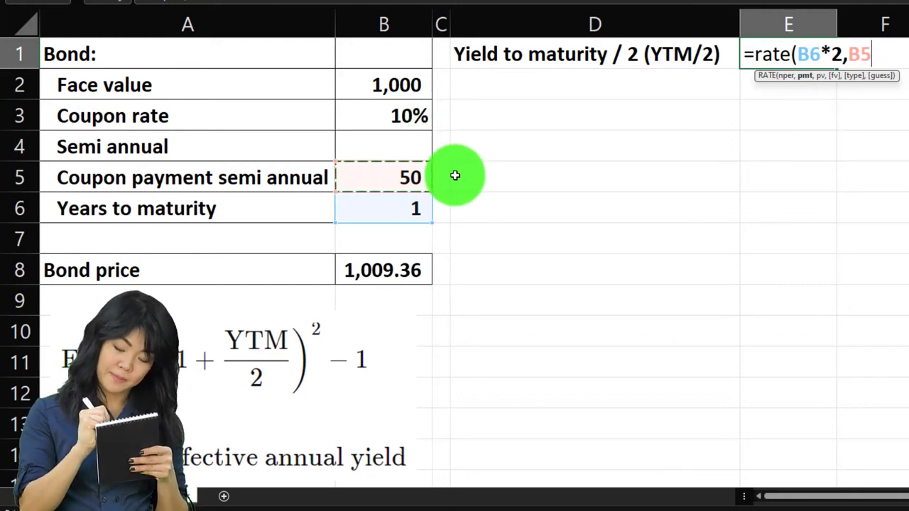
type(",-")
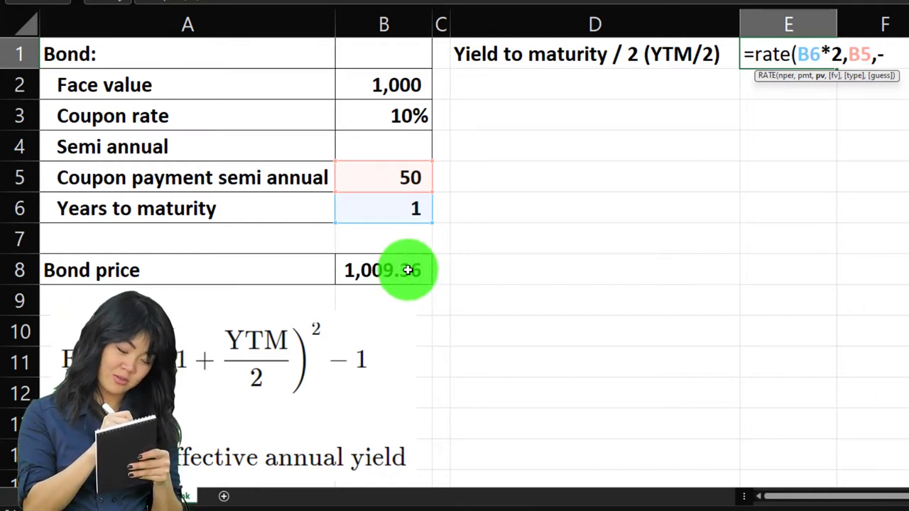
left_click(408, 270)
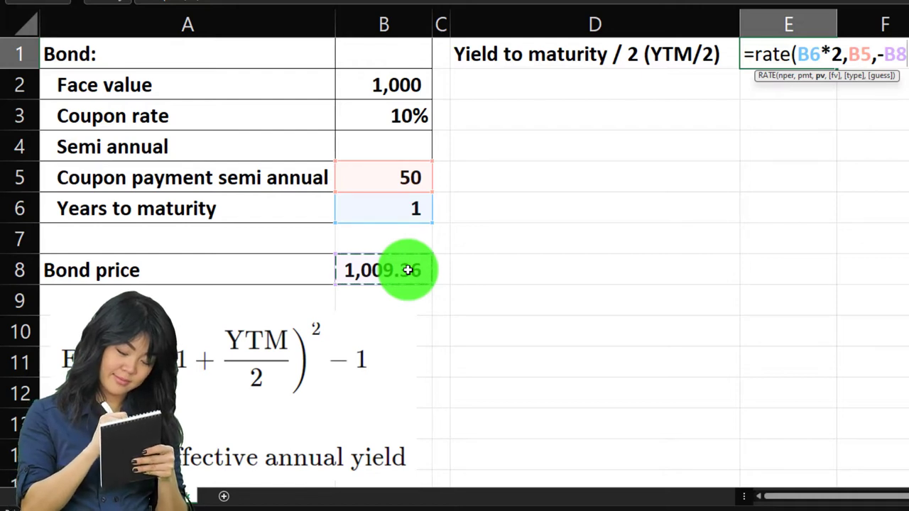
type(",")
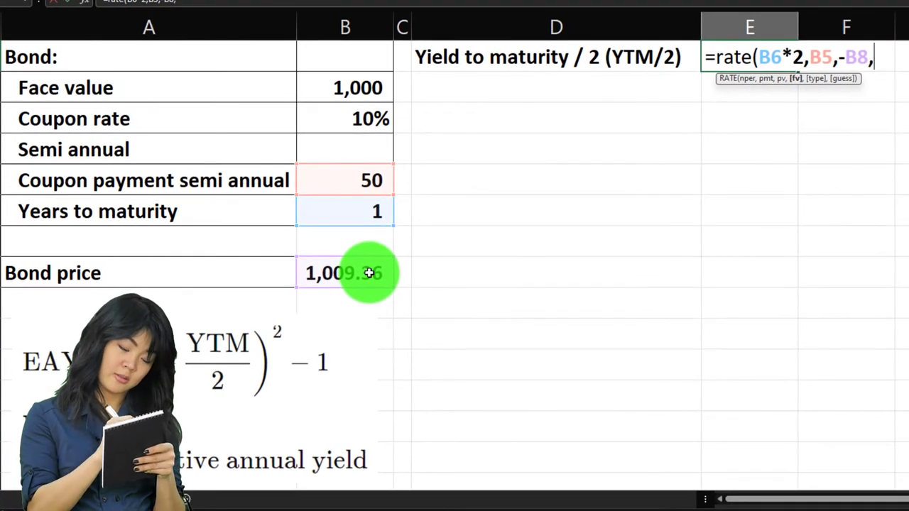
left_click(351, 88)
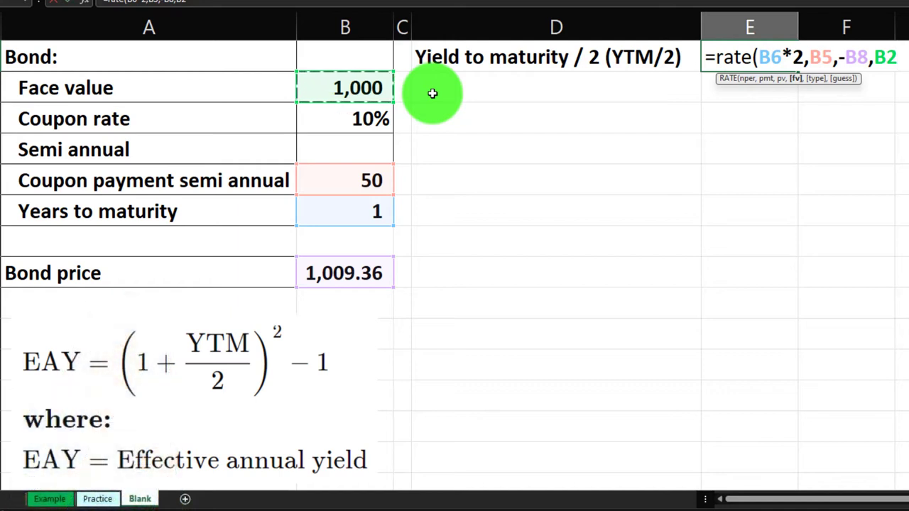
left_click(757, 57)
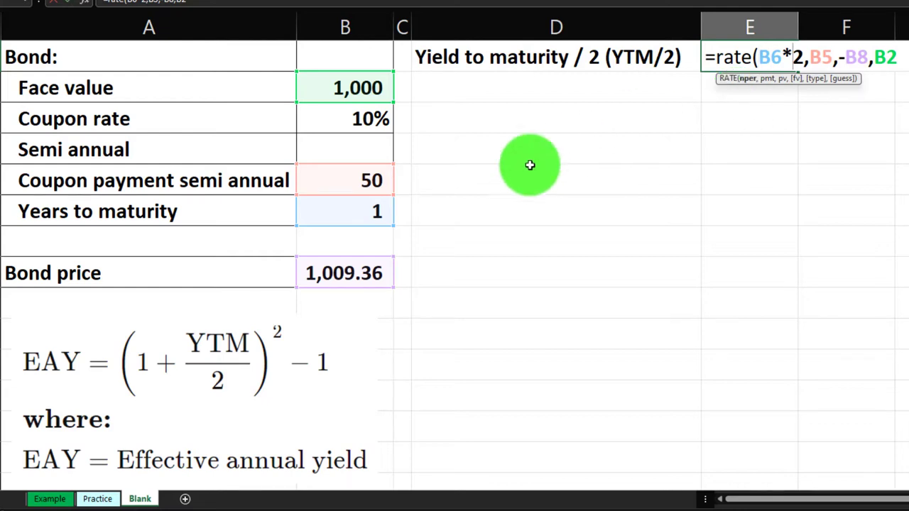
key("Right")
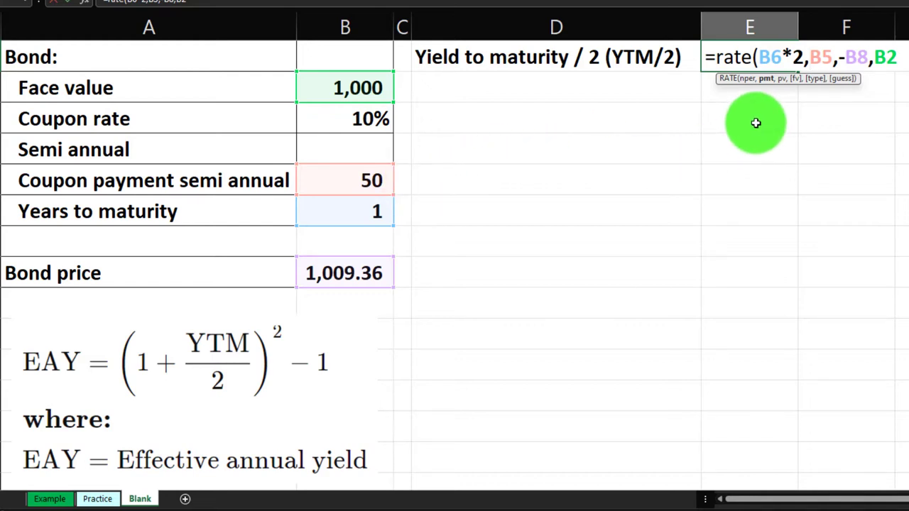
key("Right")
key("Right")
key("Right")
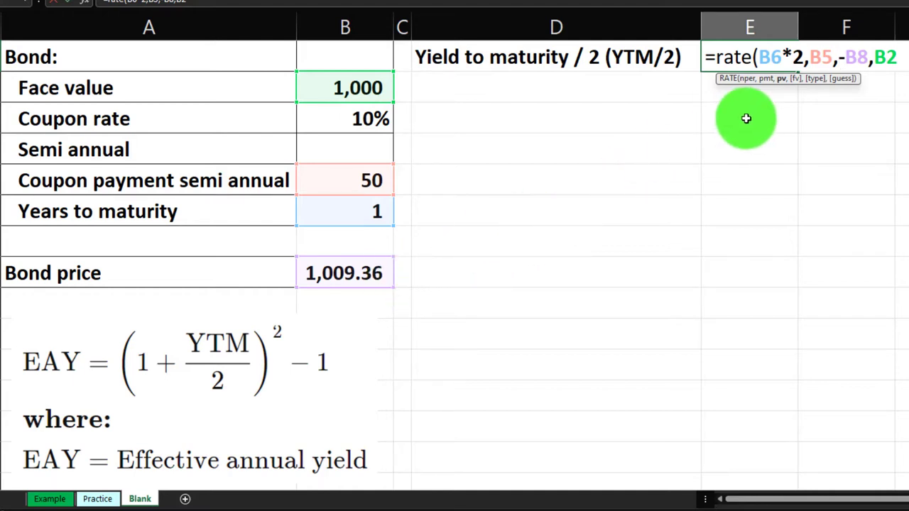
key("Right")
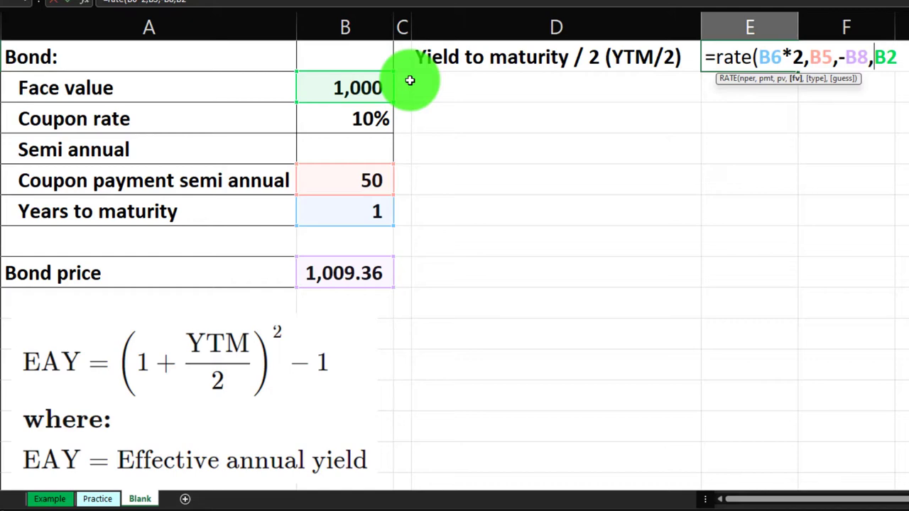
key("Return")
Format the RATE result in E1 as a percentage with two decimal places
key("Up")
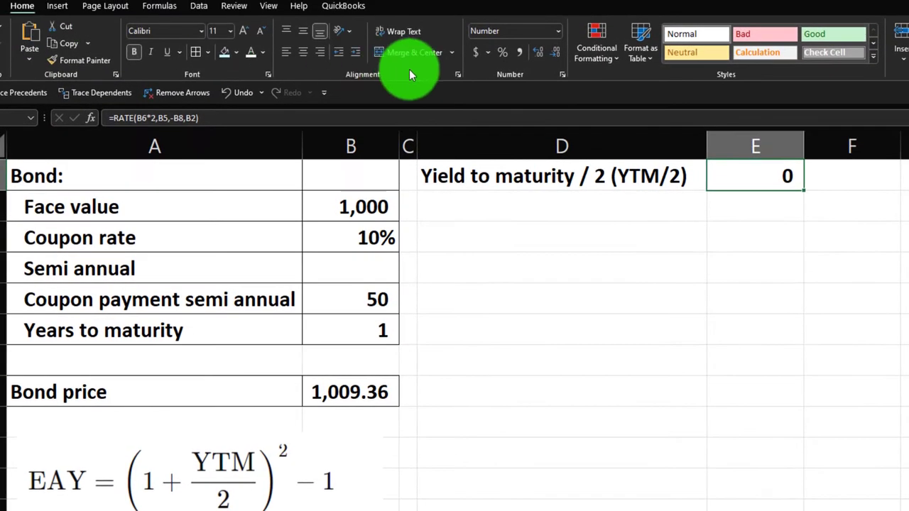
left_click(500, 20)
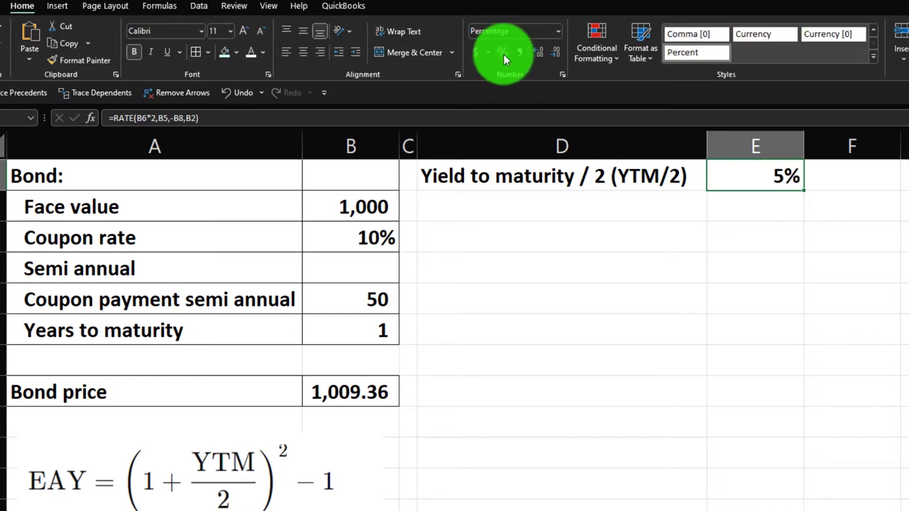
left_click(540, 56)
left_click(540, 55)
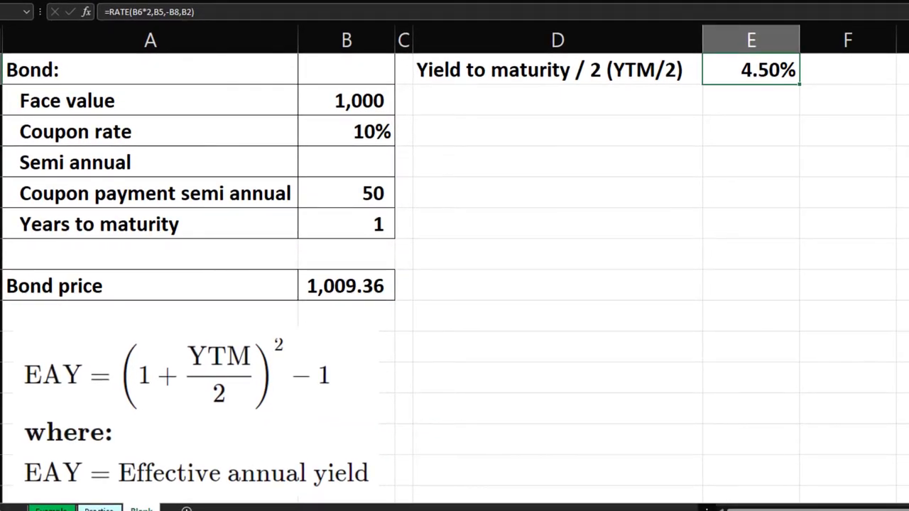
Enter the label "Yield to maturity (YTM)" in D2
left_click(751, 99)
left_click(558, 99)
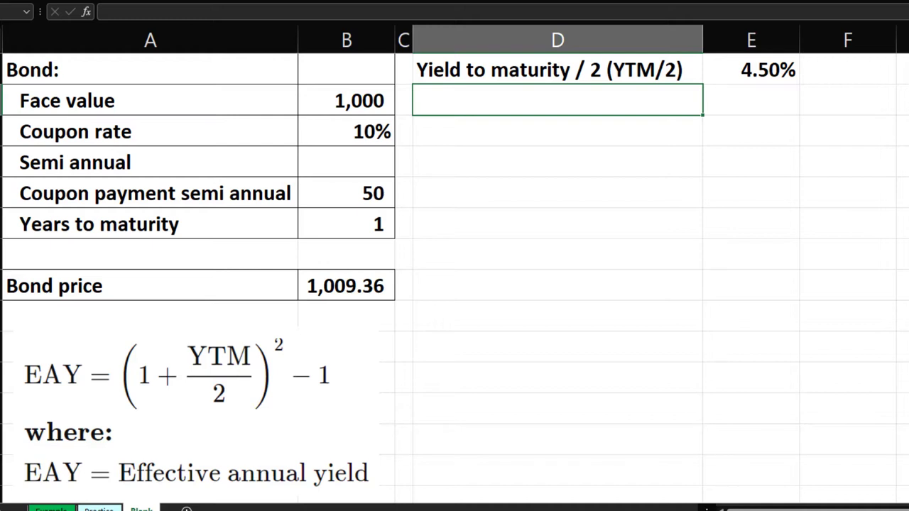
type("Ye")
key("BackSpace")
type("ild")
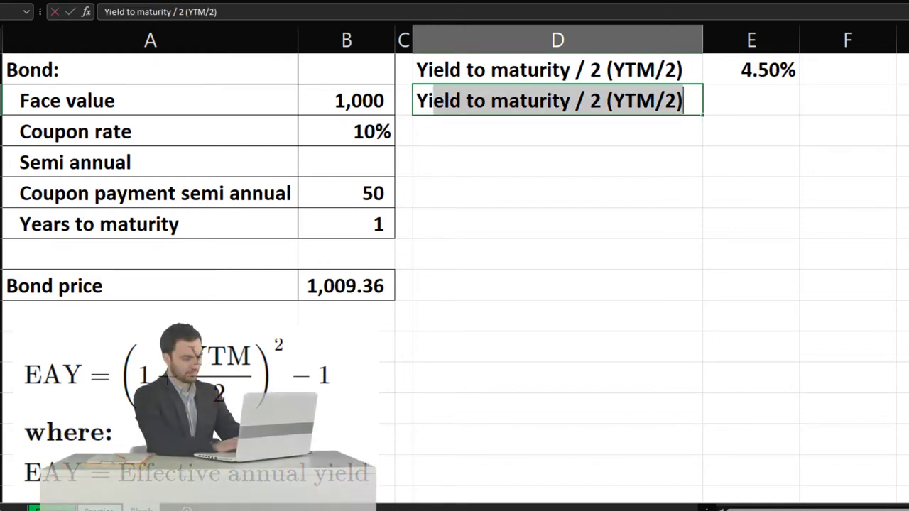
key("BackSpace")
key("BackSpace")
key("BackSpace")
type("ield ")
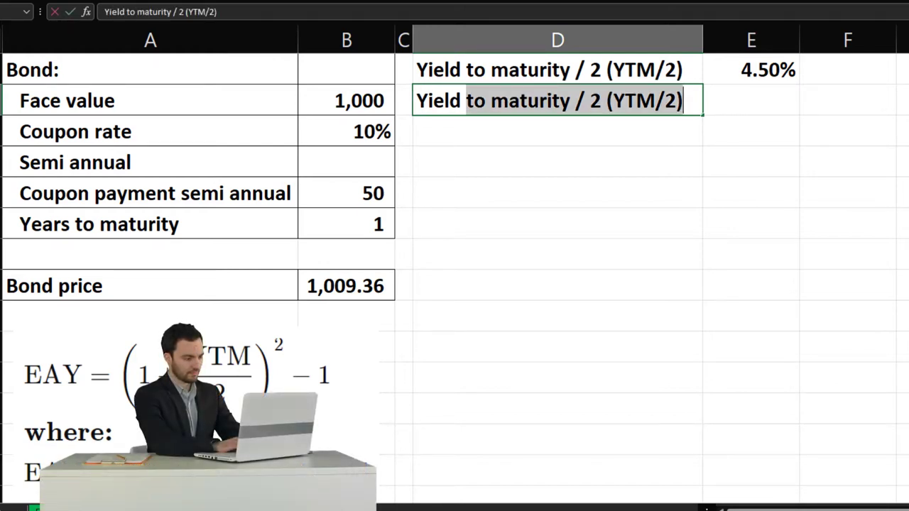
type("to maturit")
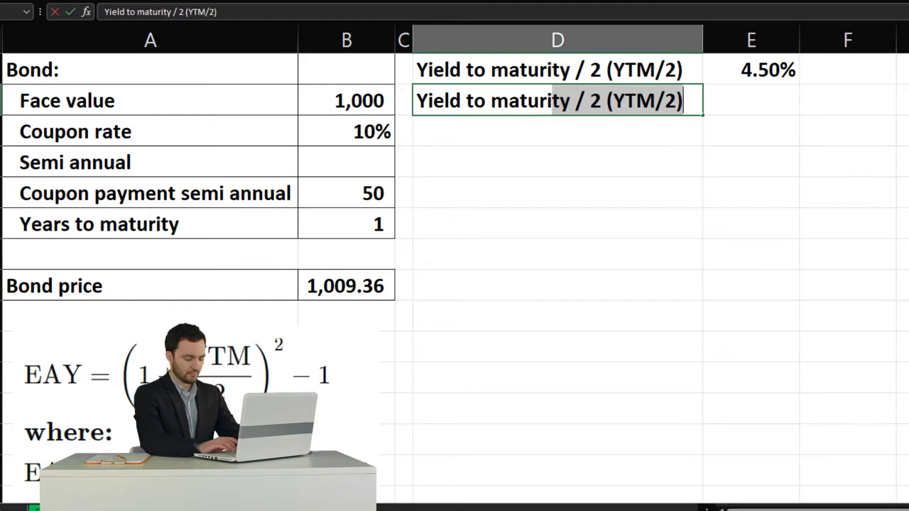
type("y")
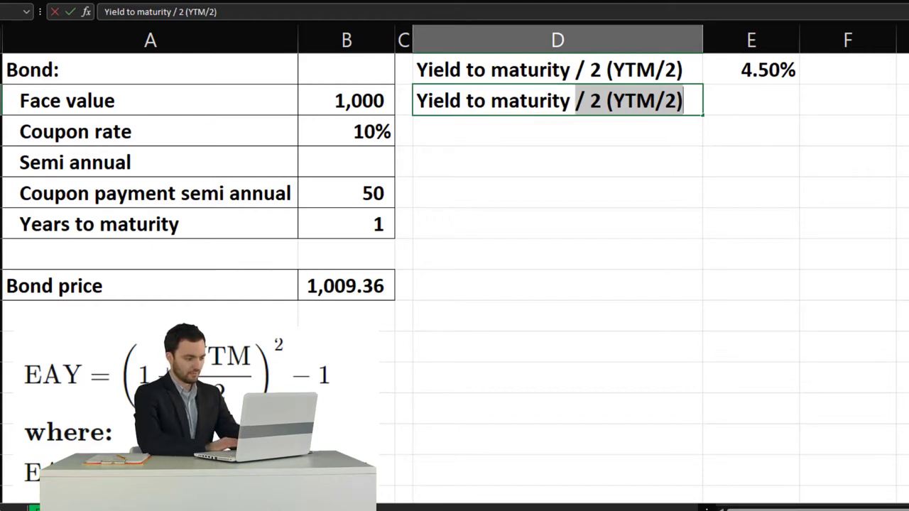
type(" (Y")
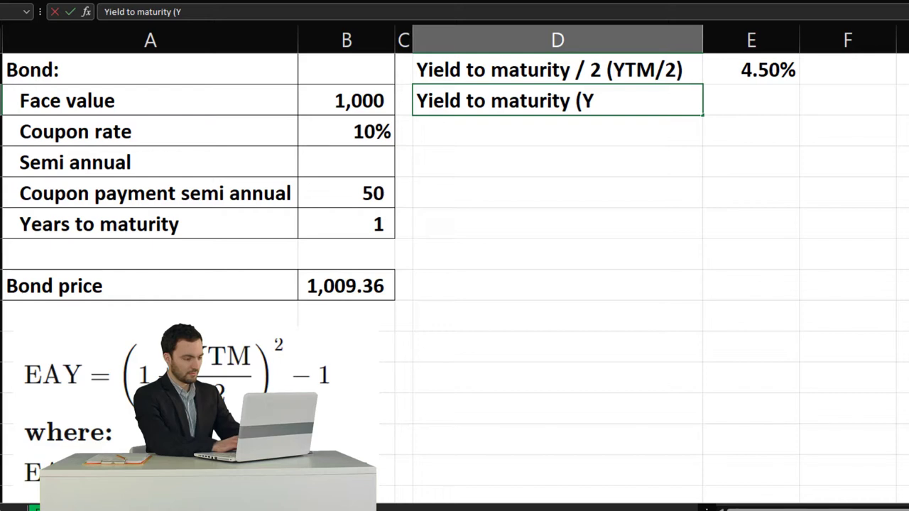
type("tm")
key("BackSpace")
key("BackSpace")
type("TM")
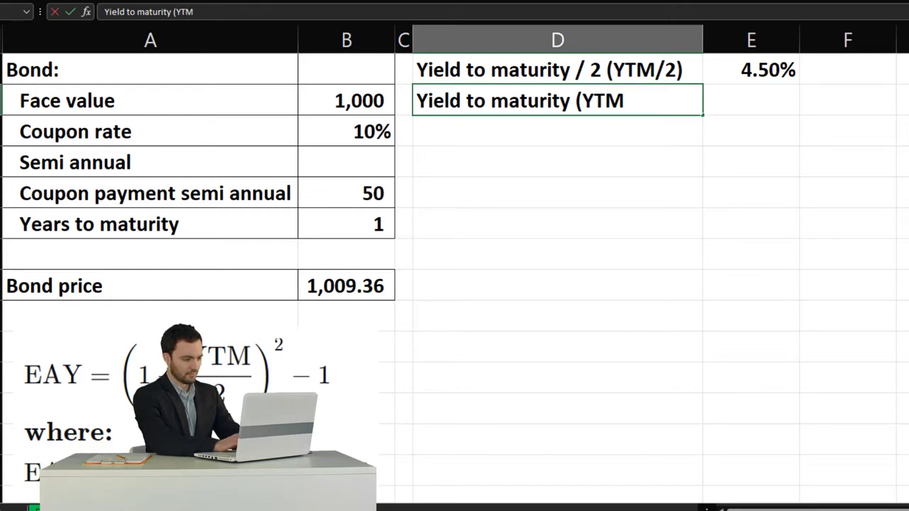
type(")")
key("Tab")
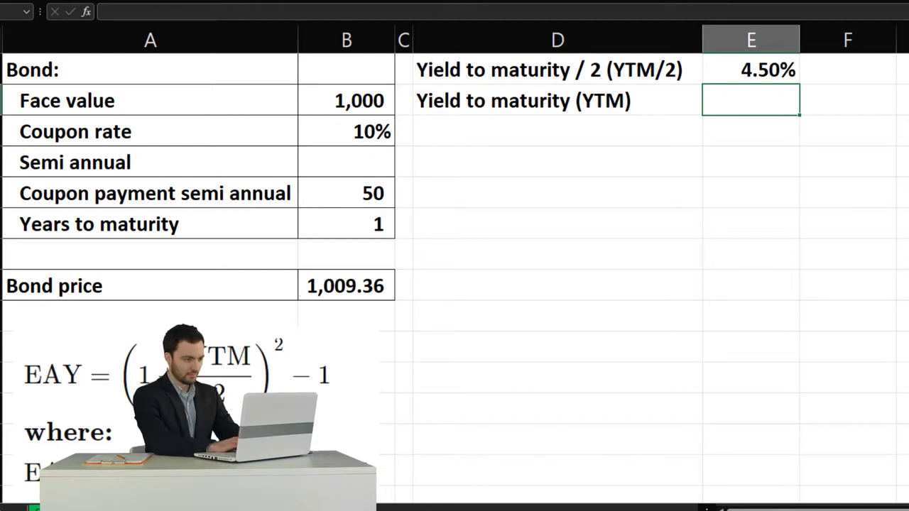
Calculate the yield to maturity in E2 with the formula =E1*2
type("=")
key("Up")
type("*2")
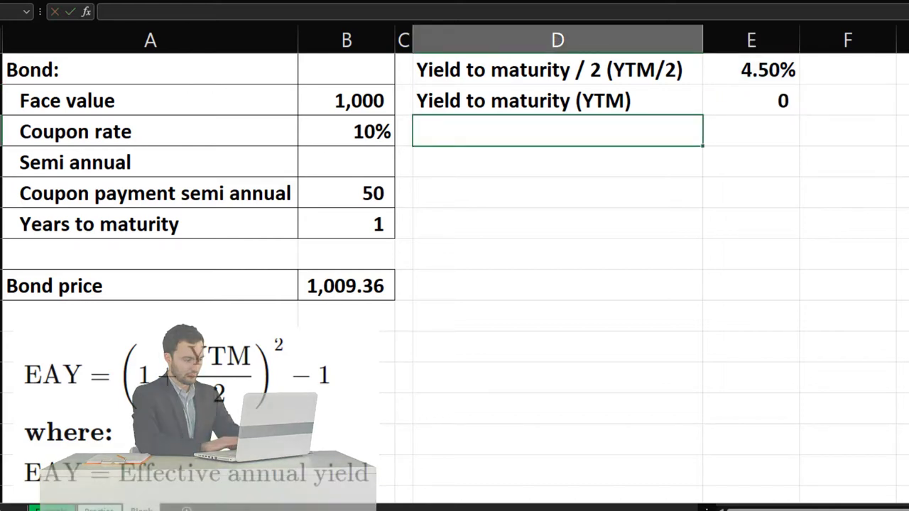
Format the yield to maturity in E2 as a percentage with two decimal places
left_click(750, 100)
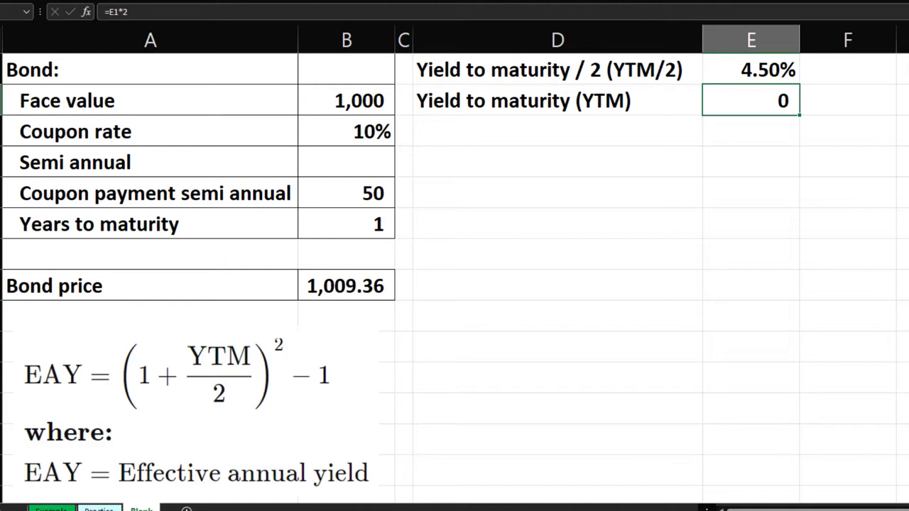
key("ctrl+shift+5")
key("alt+h+0")
key("alt+h+0")
left_click(862, 107)
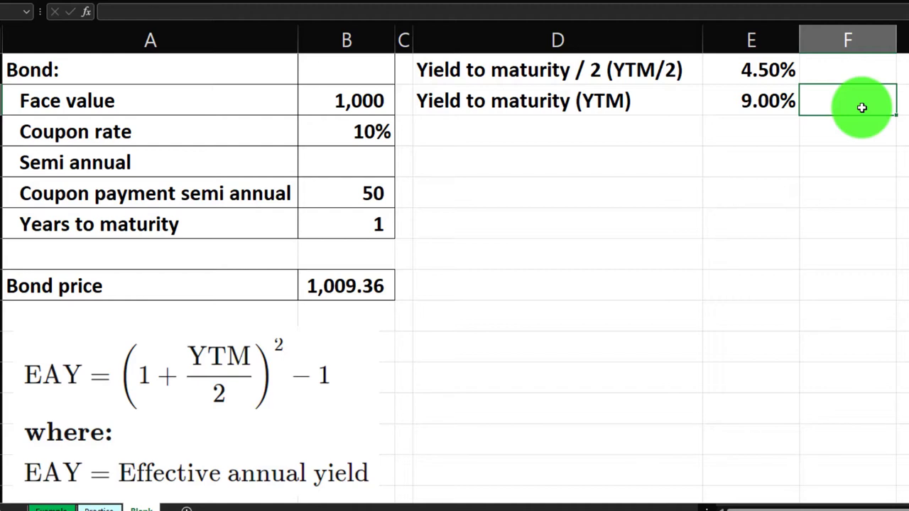
Enter the label "Effective annual yield" in D3
key("Left")
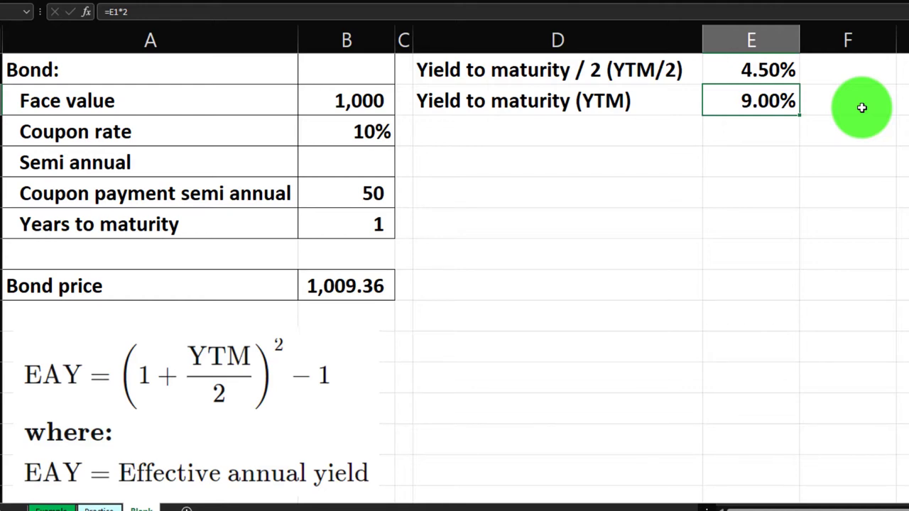
key("Up")
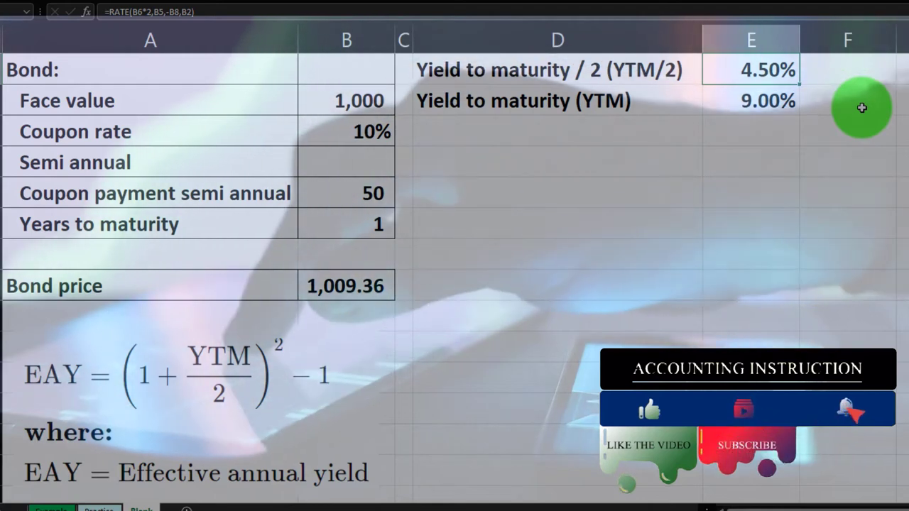
key("Down")
key("Down")
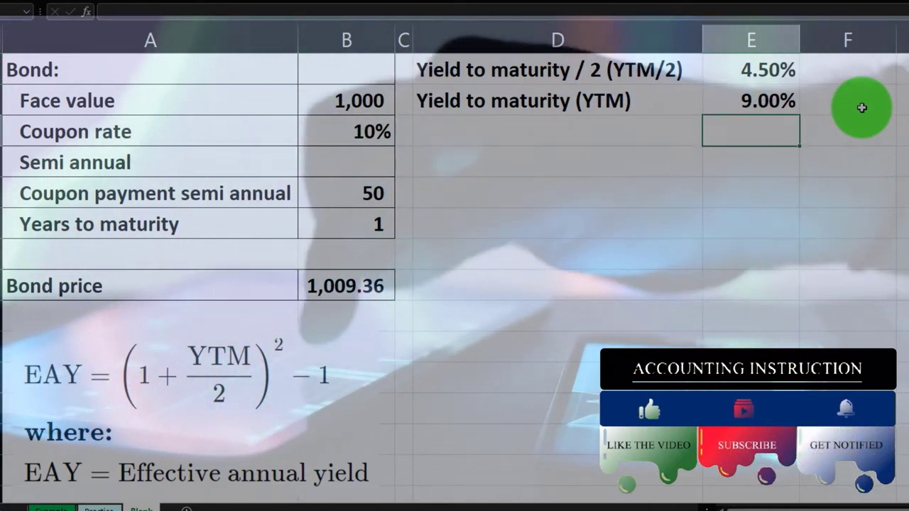
key("Left")
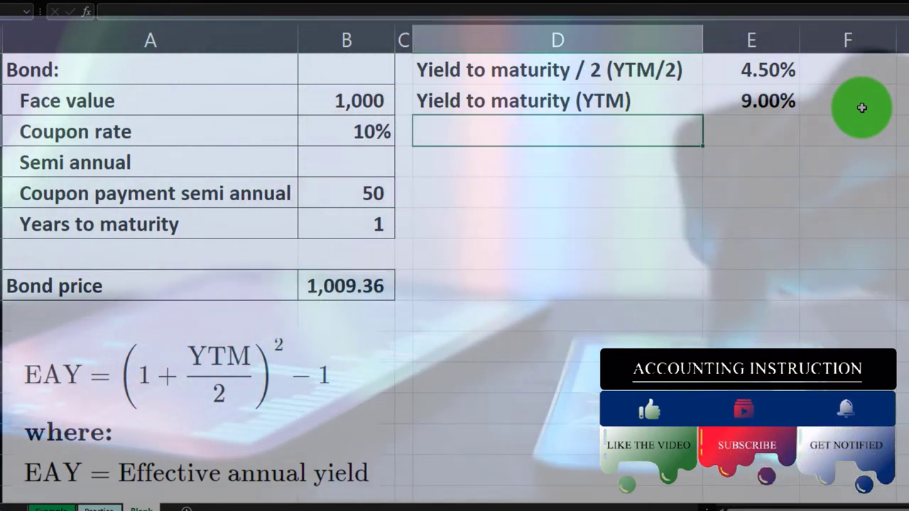
type("E")
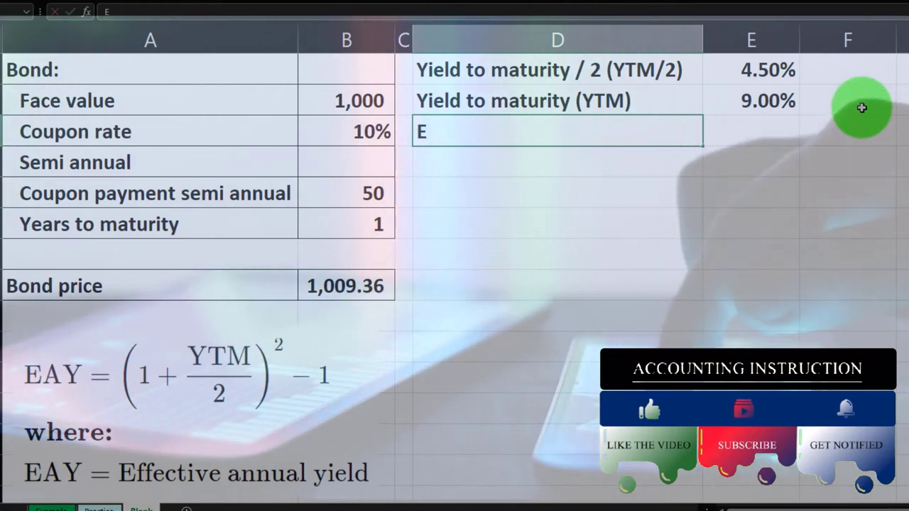
type("ffective a")
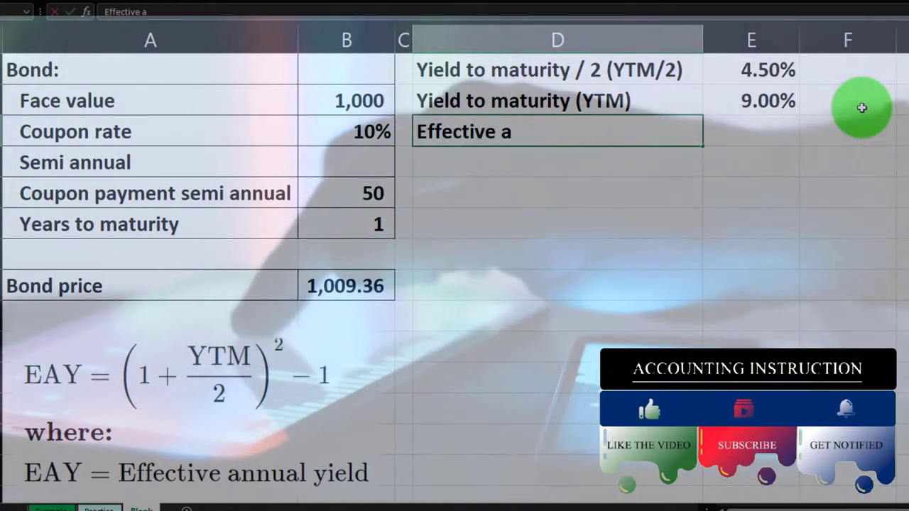
type("nnual y")
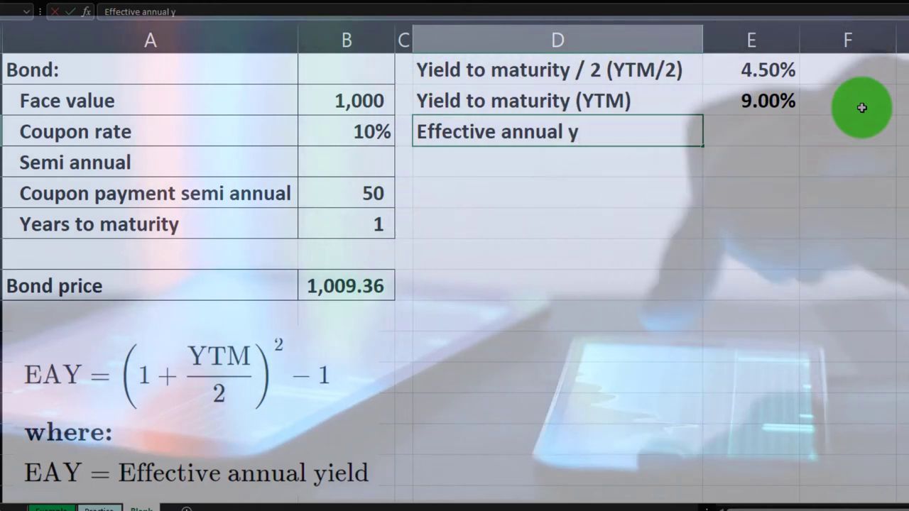
type("ield")
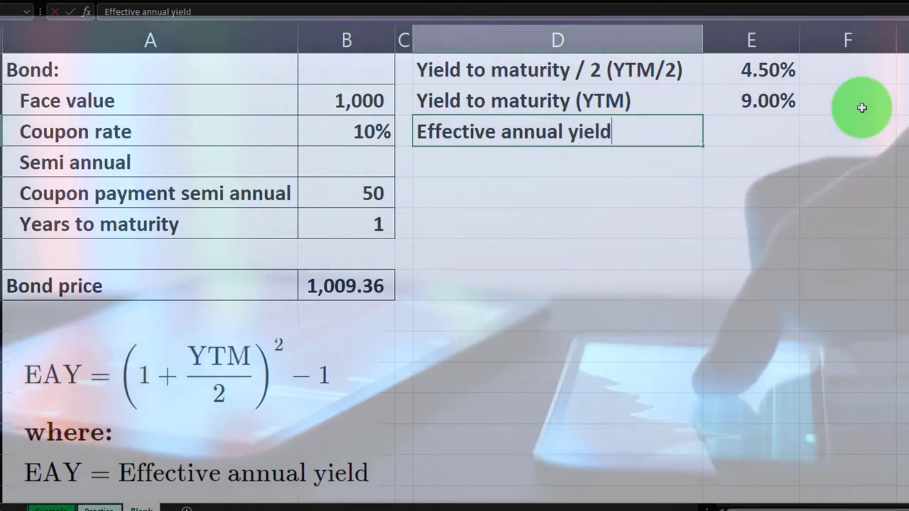
key("Tab")
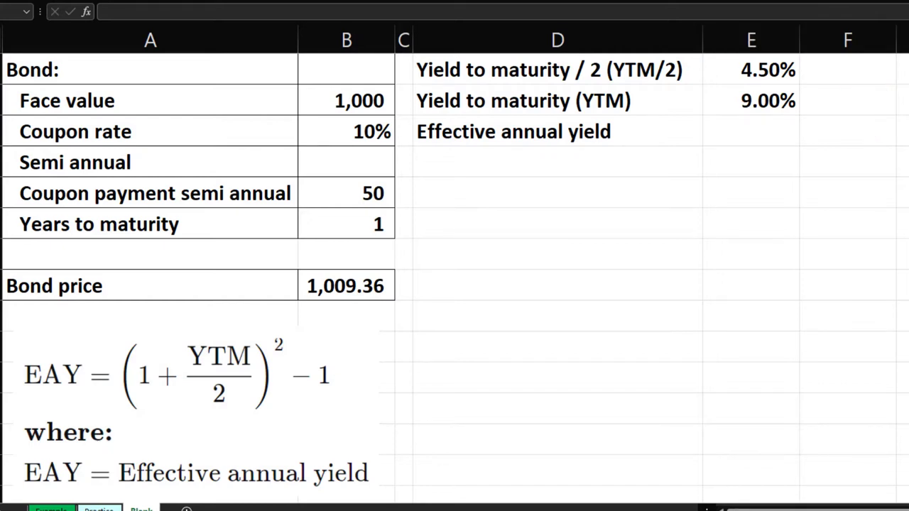
Calculate the effective annual yield in E3 using EFFECT with E2 as the nominal rate and B6*2 as the periods per year
left_click(777, 135)
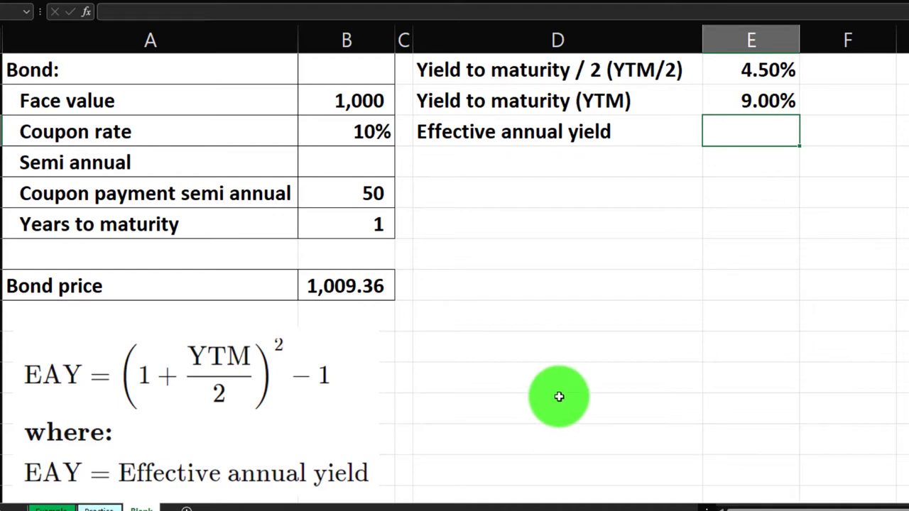
type("=eff")
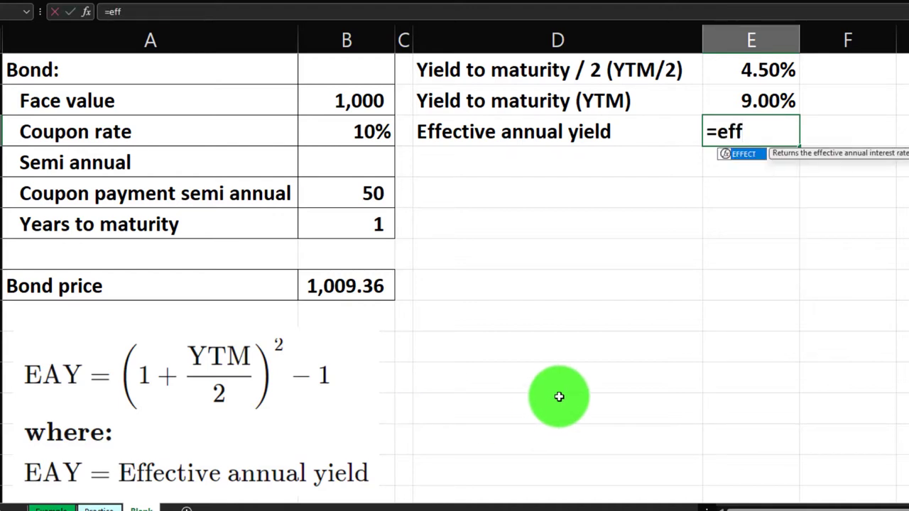
double_click(746, 156)
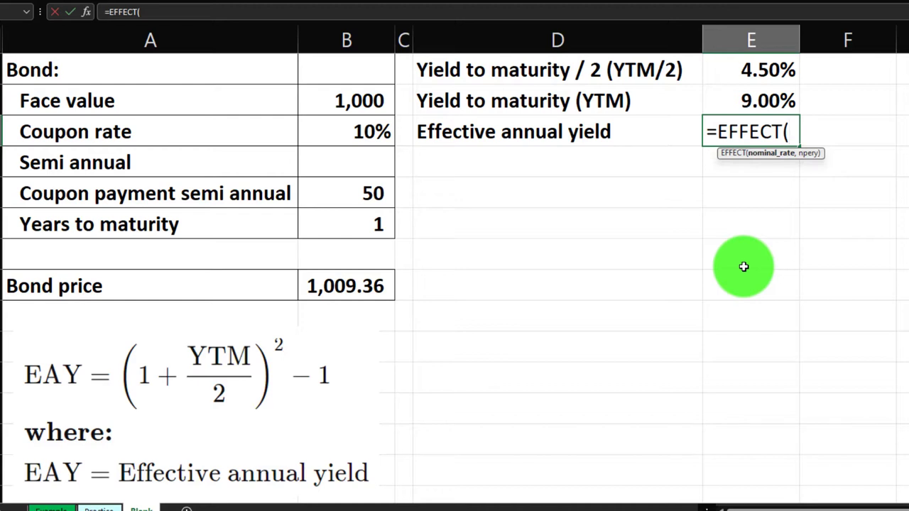
left_click(754, 101)
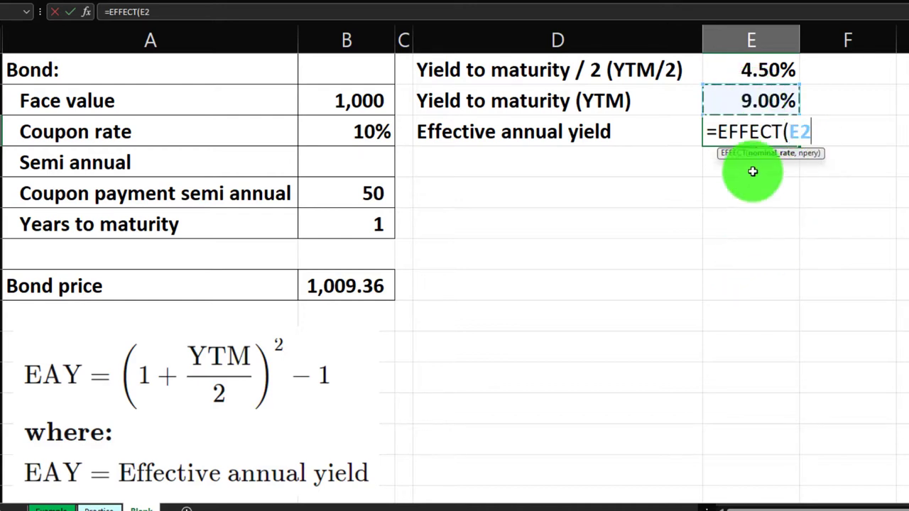
type(",")
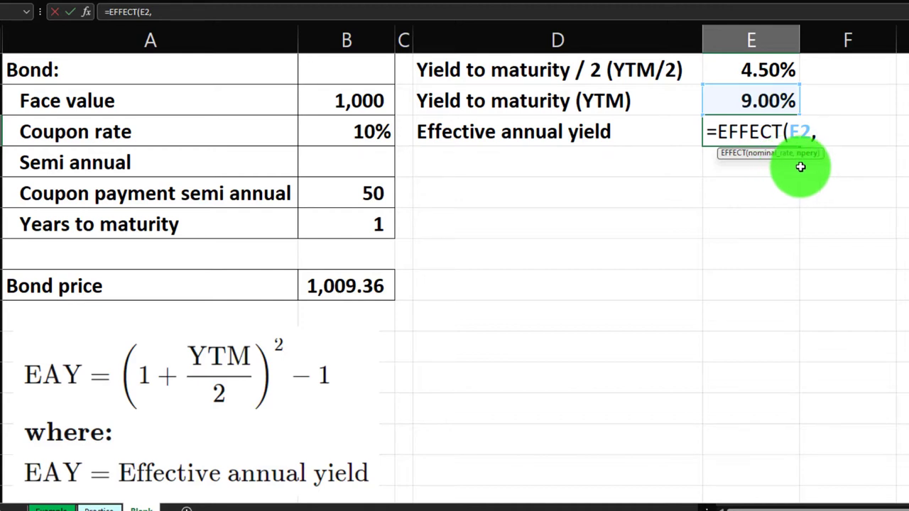
left_click(387, 224)
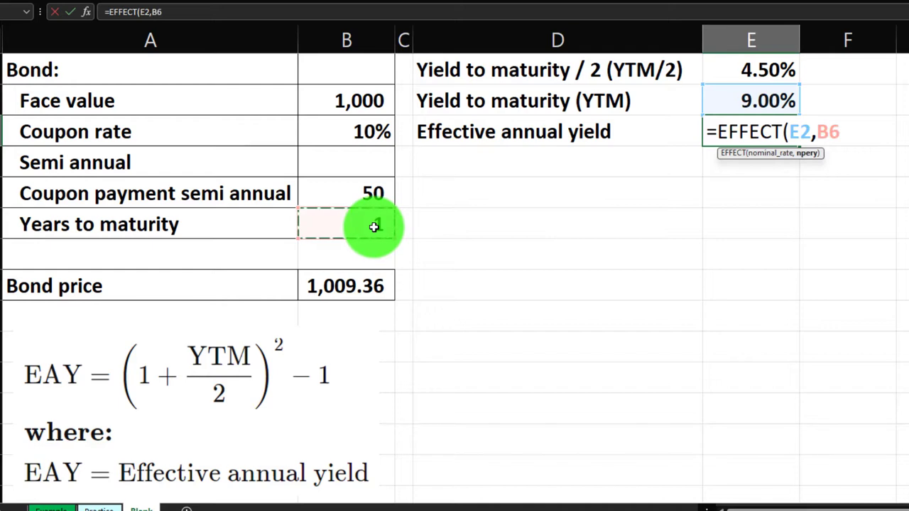
type("*2")
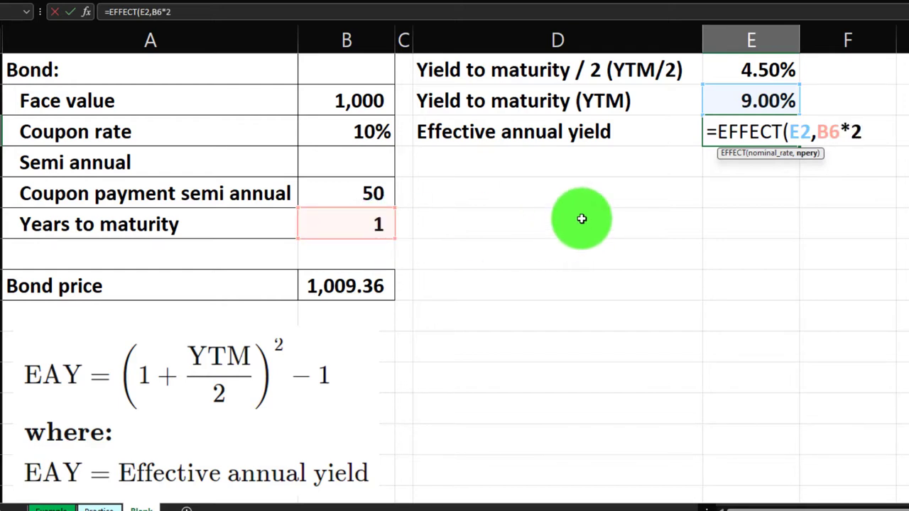
key("Return")
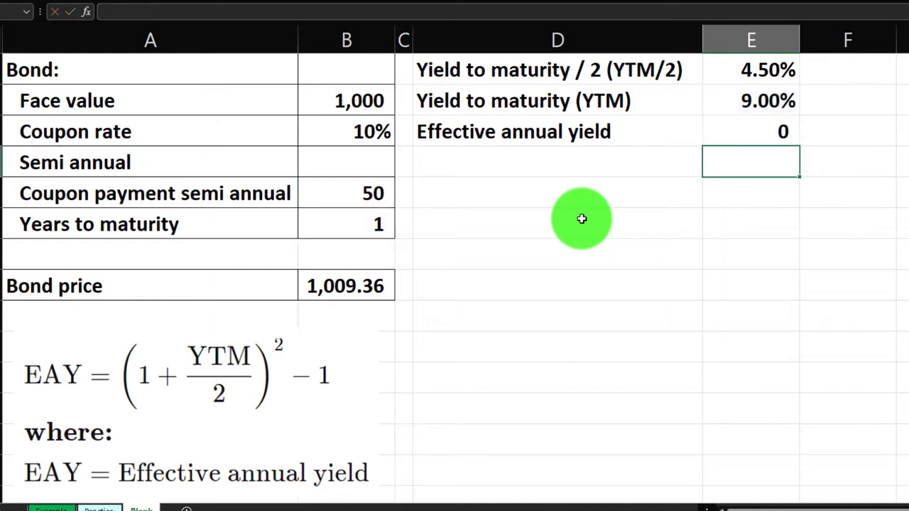
Format the EFFECT result in E3 as a percentage with four decimal places
key("Up")
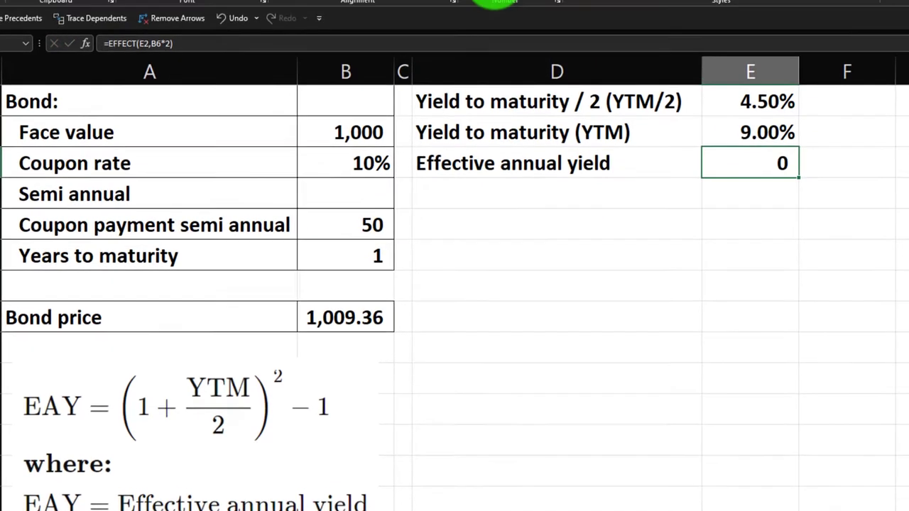
left_click(495, 0)
left_click(530, 63)
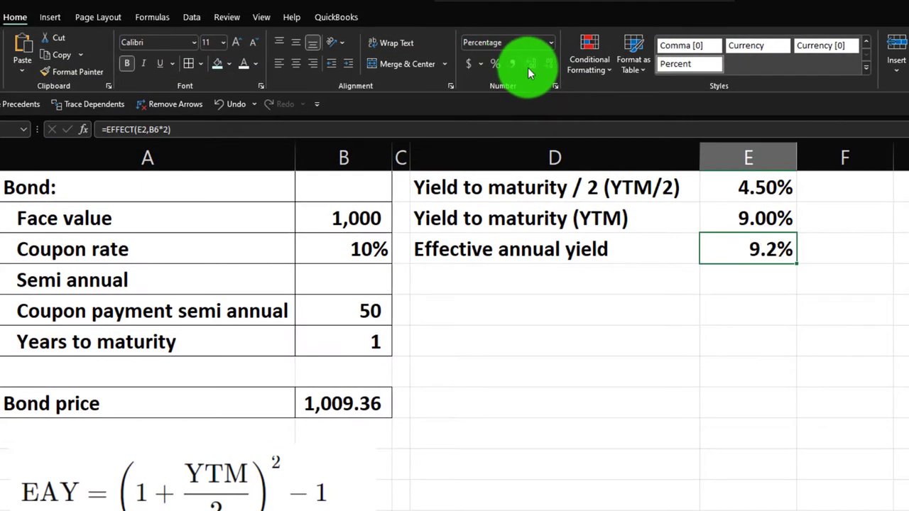
left_click(529, 63)
left_click(529, 63)
left_click(529, 64)
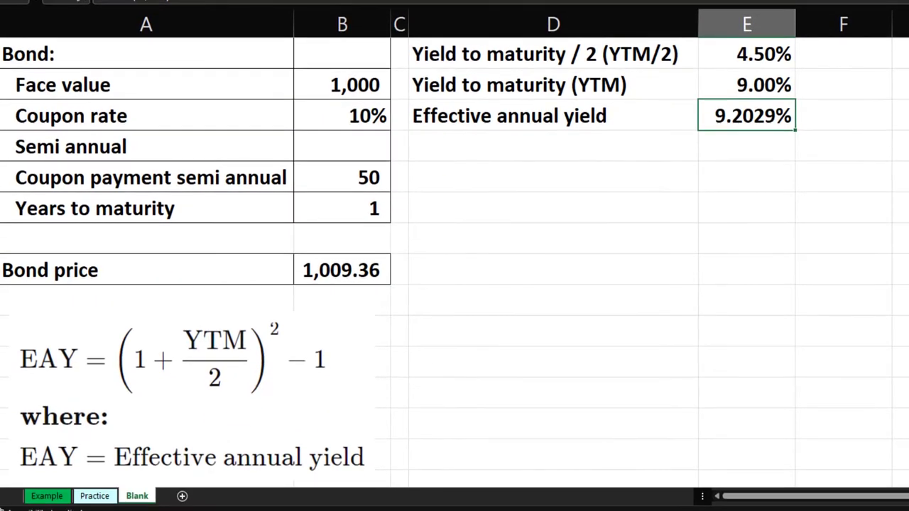
Repeat the effective annual yield label in D5 with the reference =D3
left_click(486, 178)
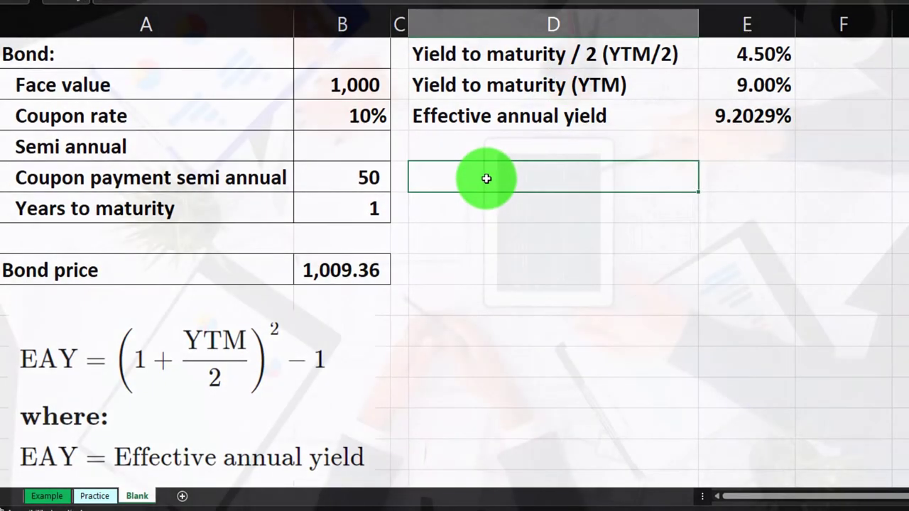
type("=D3")
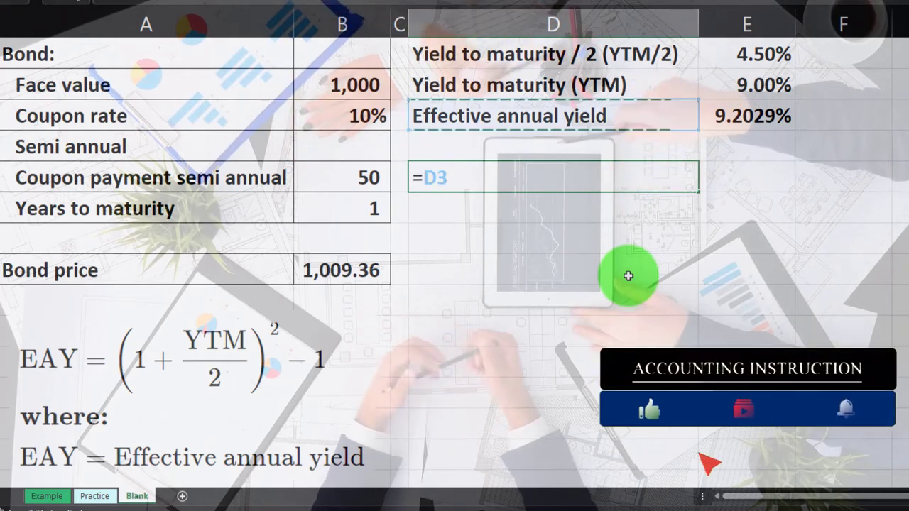
key("Tab")
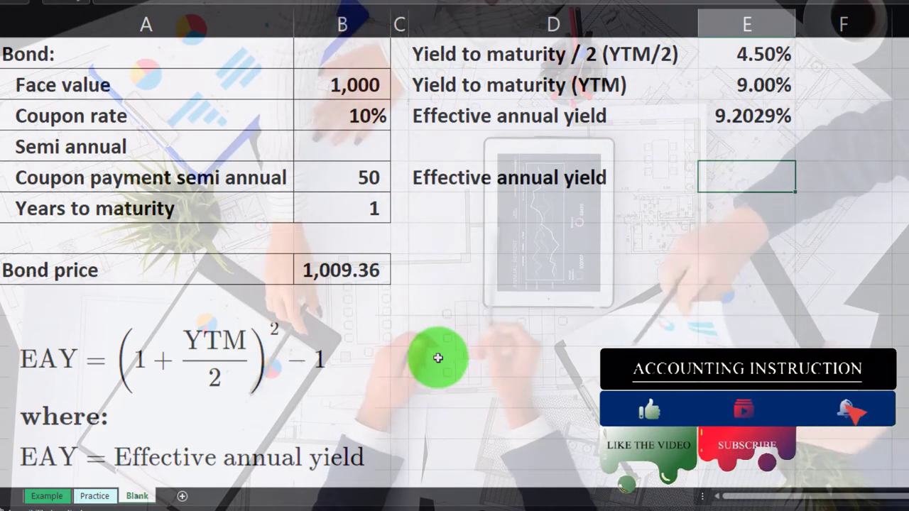
Enter the effective annual yield formula =(1+E2/2)^-1 in E5
type("=")
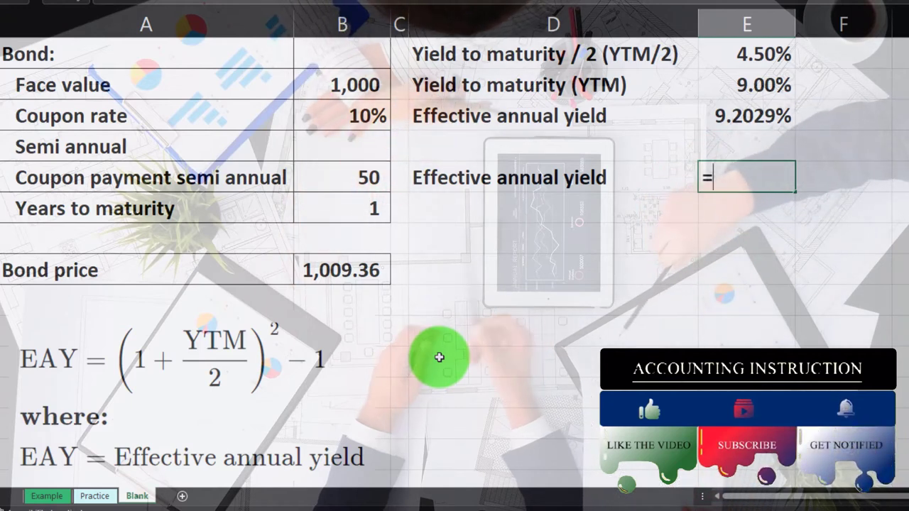
type("(")
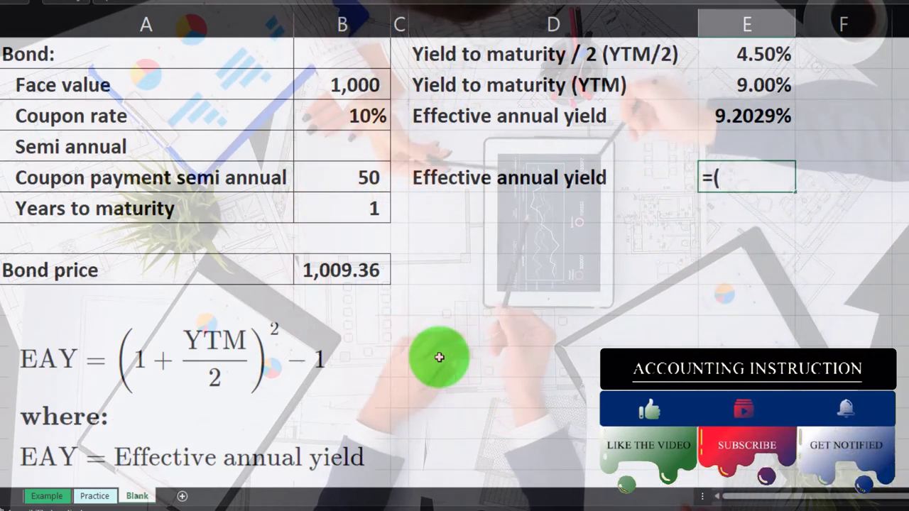
type("1+")
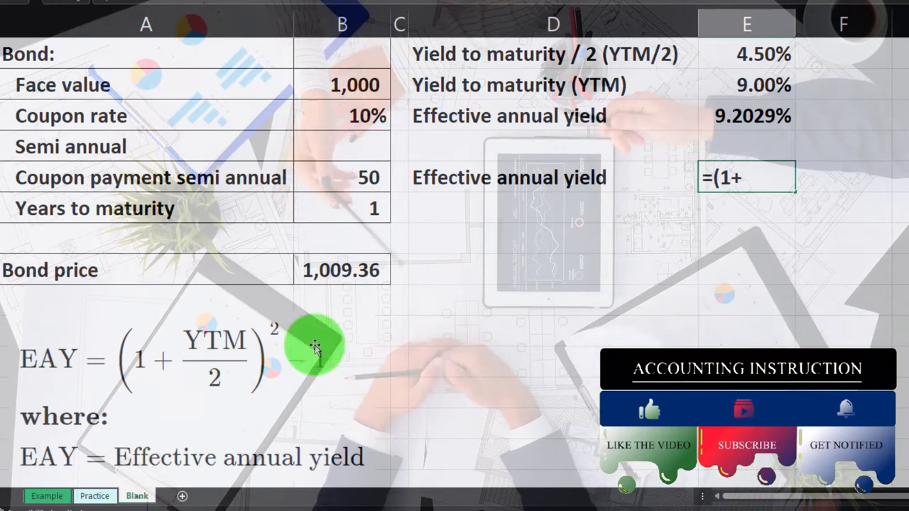
left_click(734, 89)
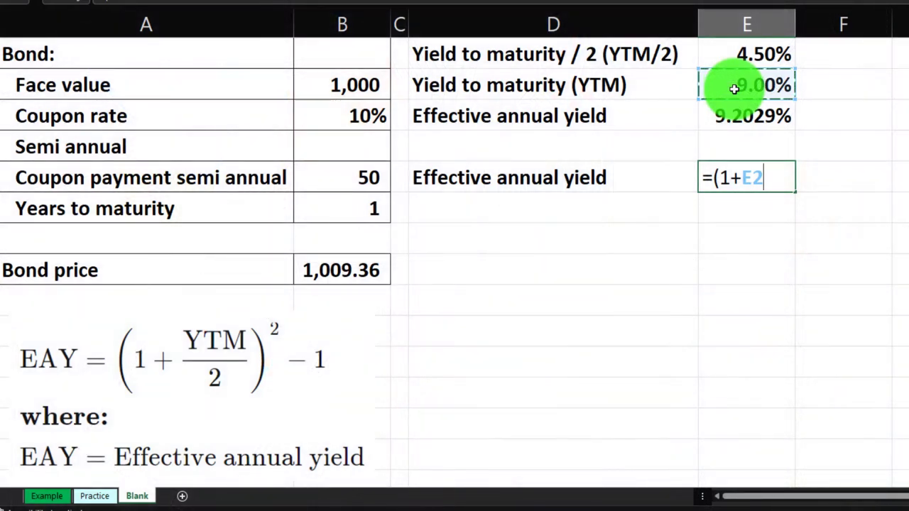
type("/2")
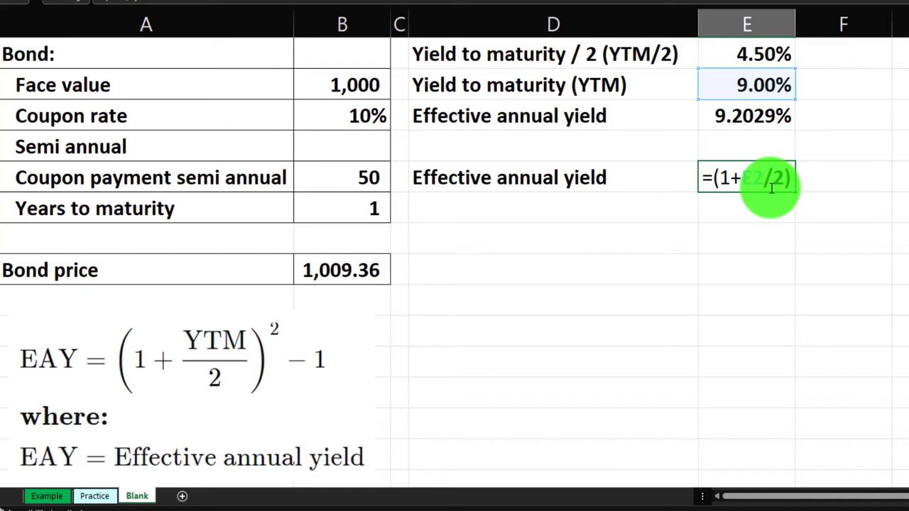
type("^-1")
key("Return")
Format the formula result in E5 as a percentage with one decimal place
left_click(774, 184)
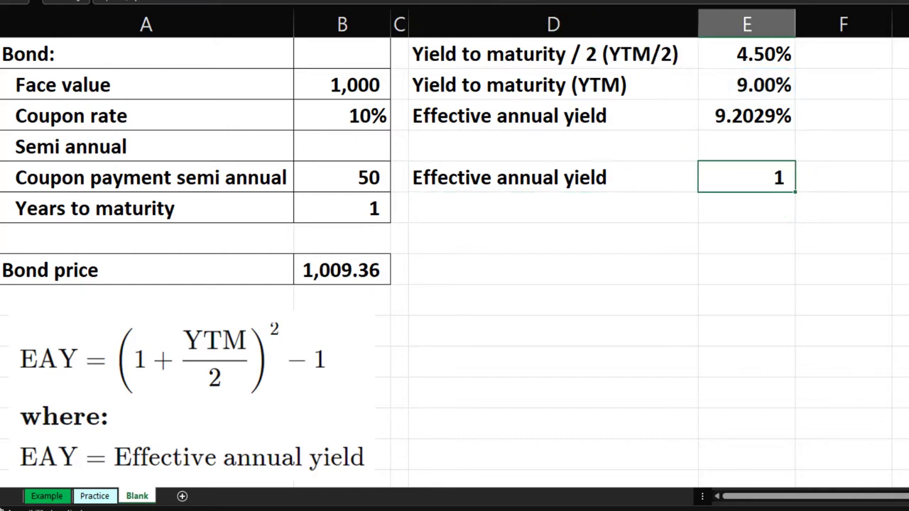
left_click(502, 56)
left_click(537, 57)
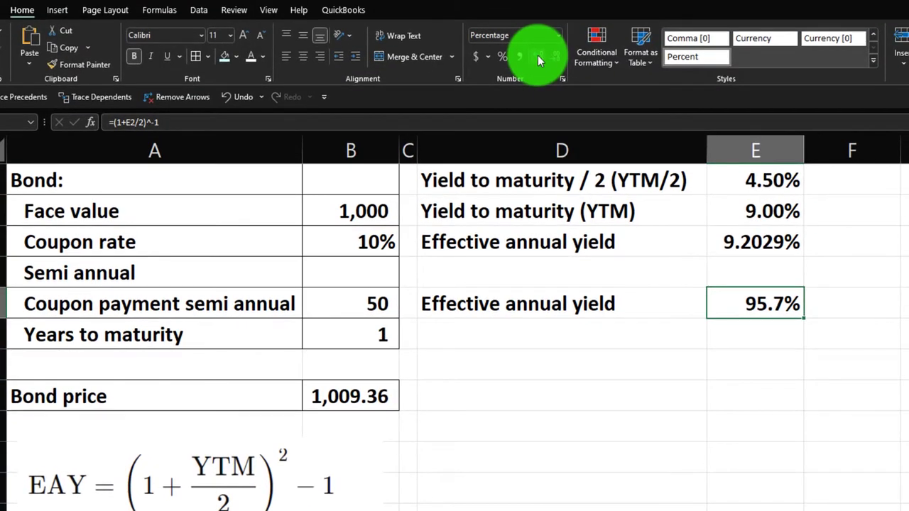
Correct the E5 formula to square the bracket before subtracting one: =(1+E2/2)^2-1
double_click(746, 313)
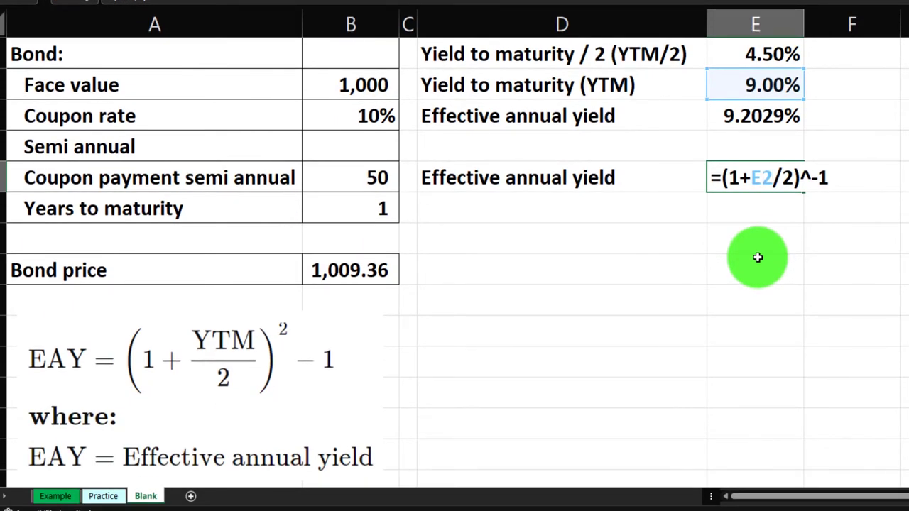
key("BackSpace")
key("BackSpace")
type("2")
key("Return")
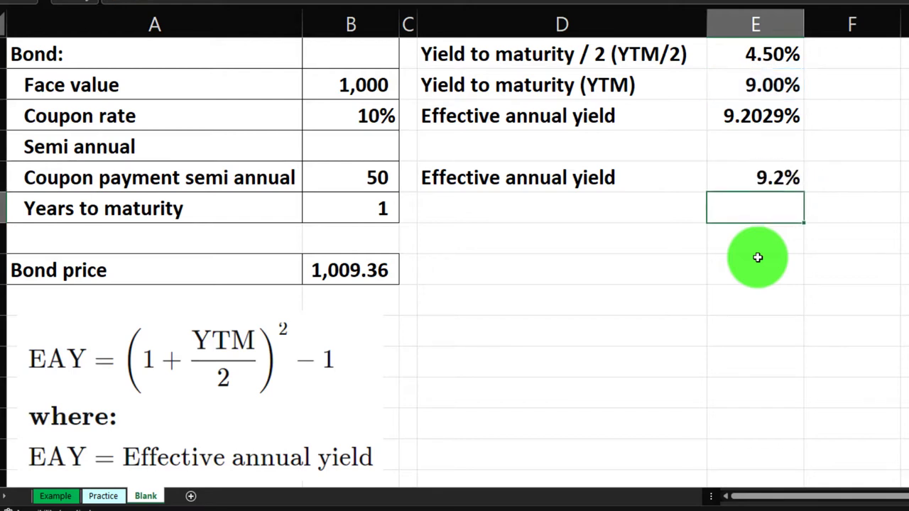
Show the percentage in E5 with four decimal places
key("Up")
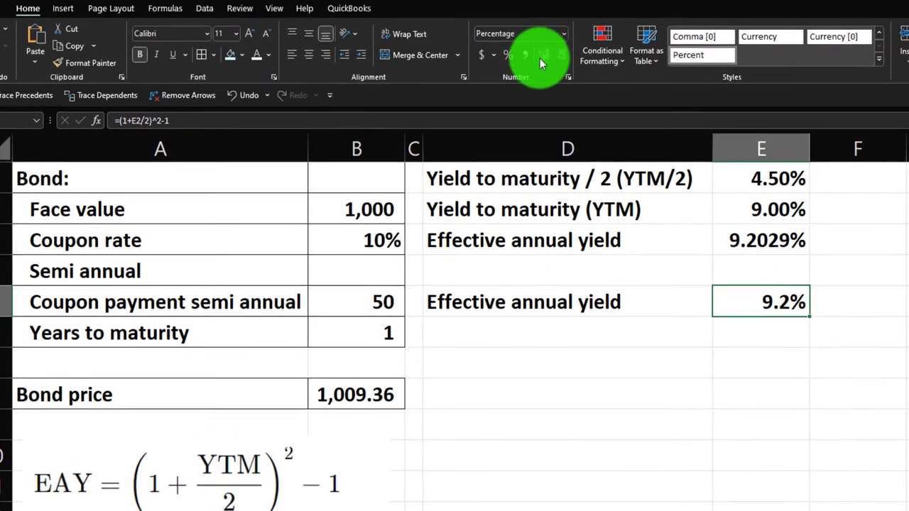
left_click(541, 57)
left_click(541, 57)
left_click(541, 56)
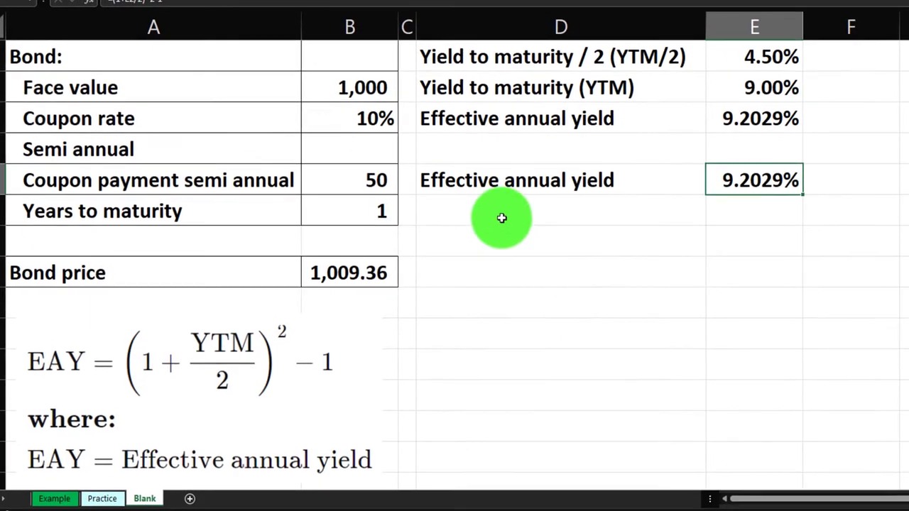
Repeat the effective annual yield label in D6 with a cell reference to the label directly above
left_click(490, 210)
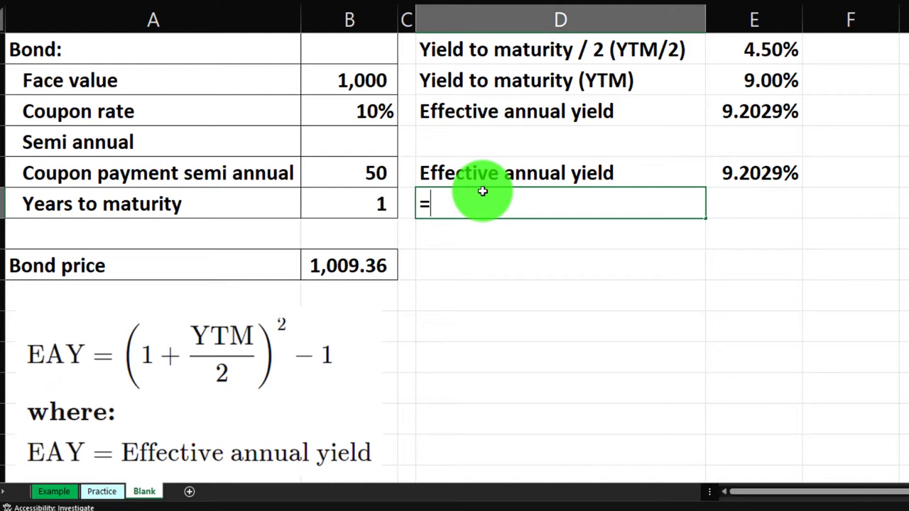
type("=")
left_click(482, 190)
key("Tab")
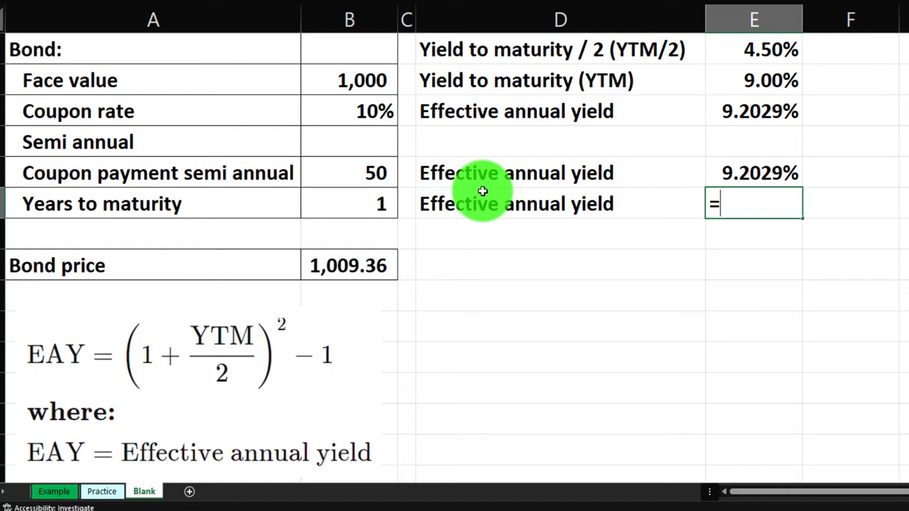
Enter the effective annual yield formula based on the semi-annual rate in E6: =(1+E1)^2-1
type("=(1+")
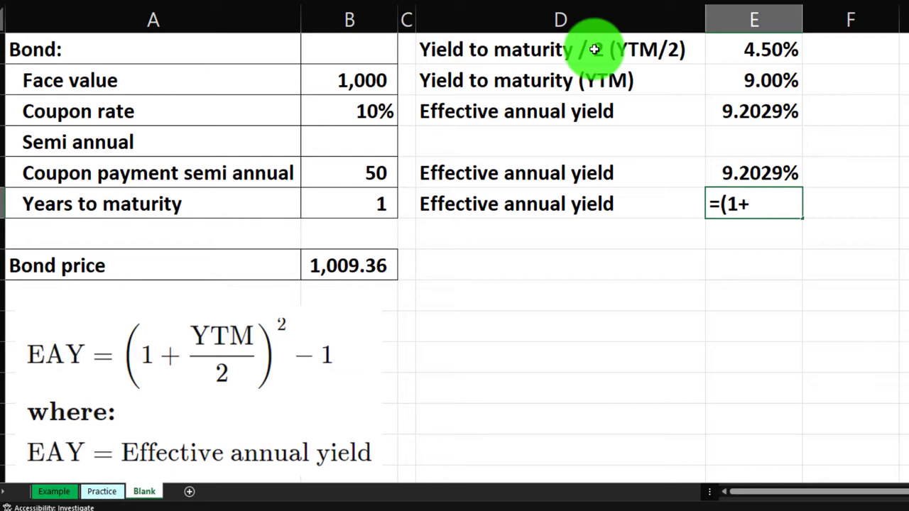
left_click(744, 50)
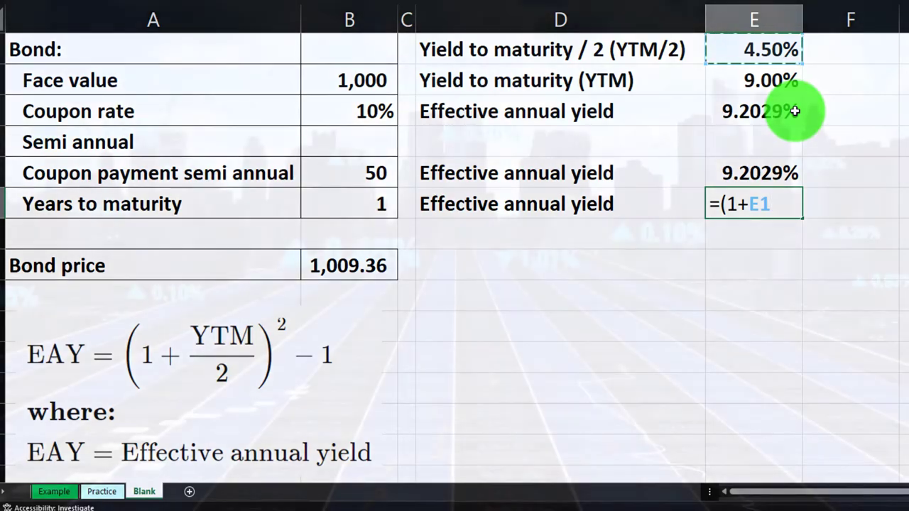
type(")^")
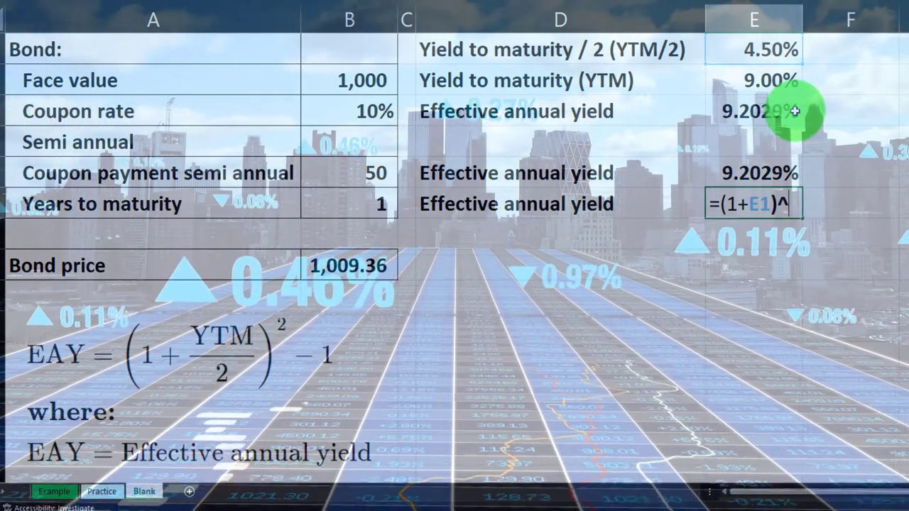
type("2-1")
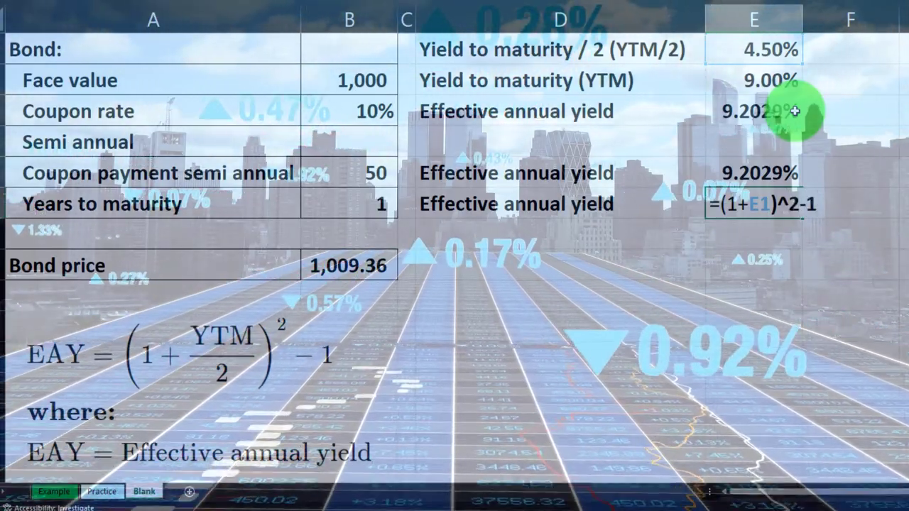
key("Return")
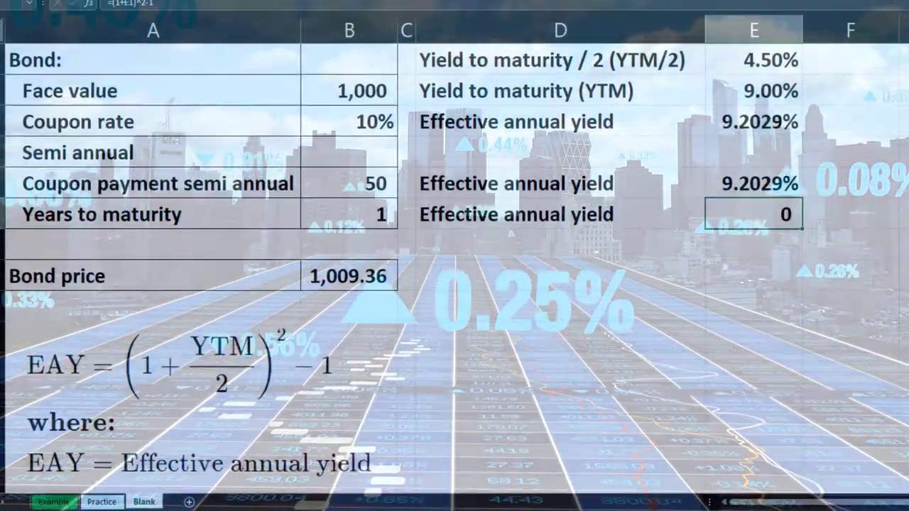
Format the formula result in E6 as a percentage with four decimal places
left_click(500, 58)
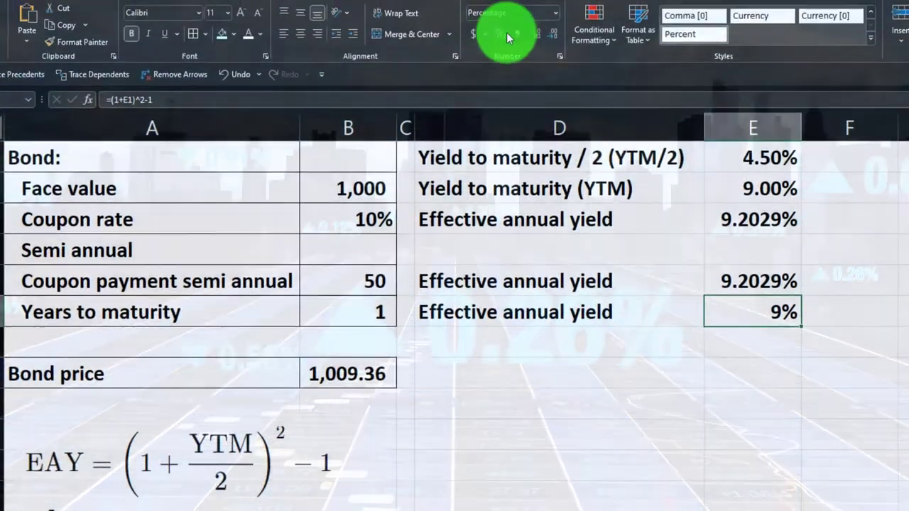
left_click(542, 58)
left_click(542, 58)
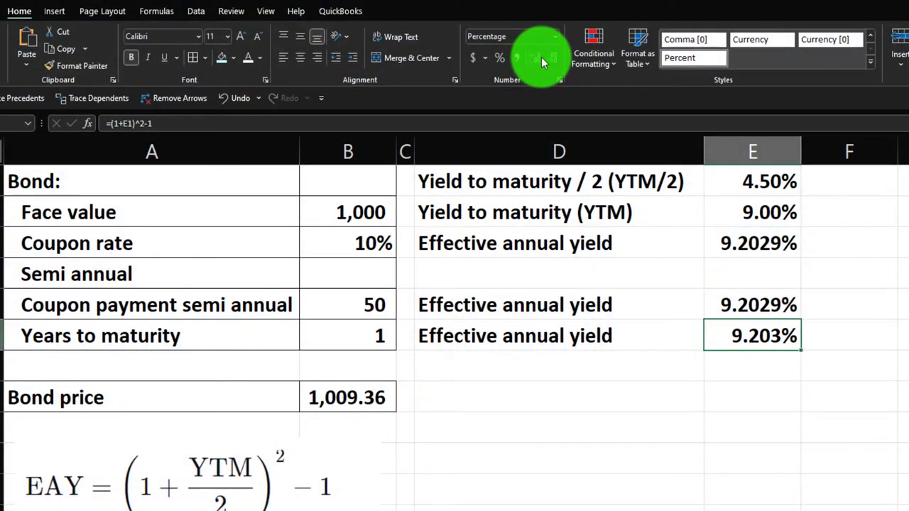
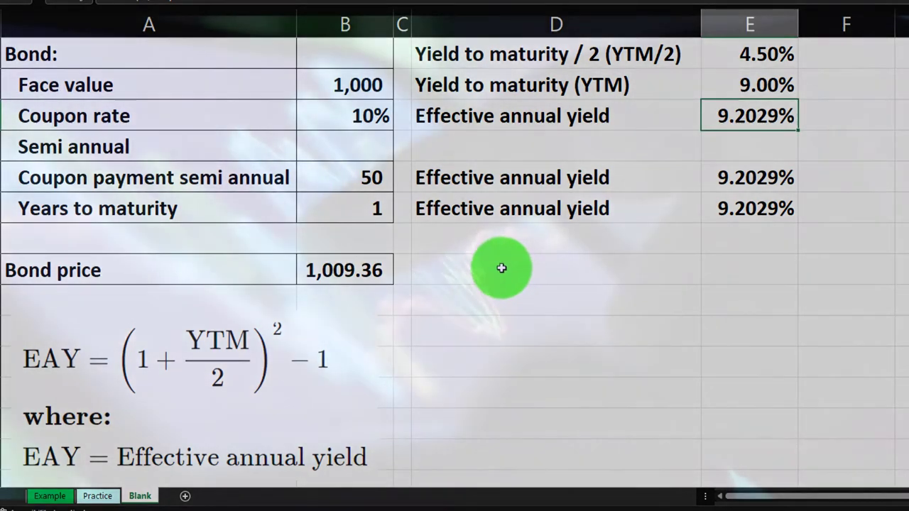
Enter the heading Bond Price YTM/2 in D8, beside the bond price row
left_click(501, 267)
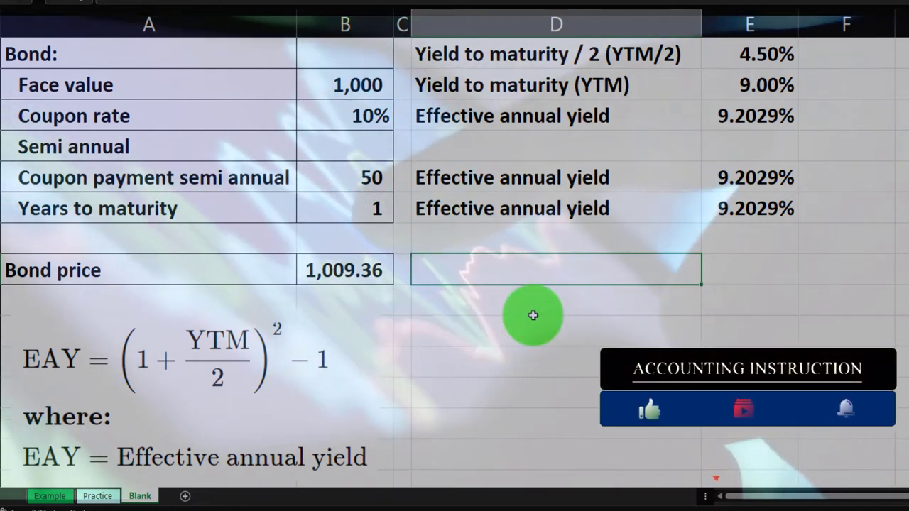
type("Bond Price ")
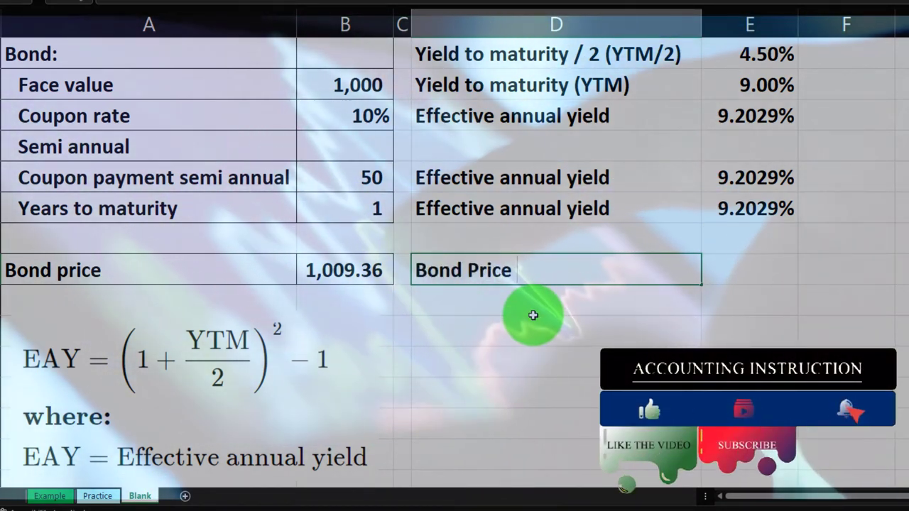
type("YTM")
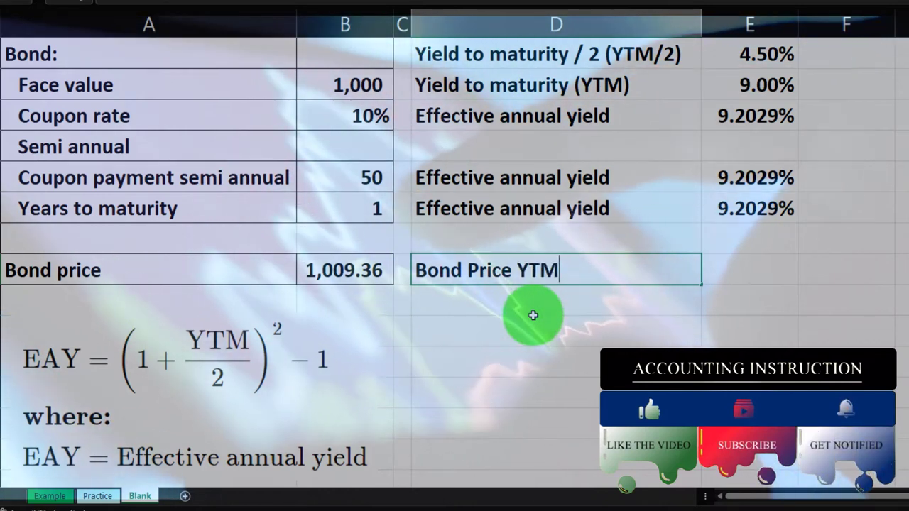
type("/2")
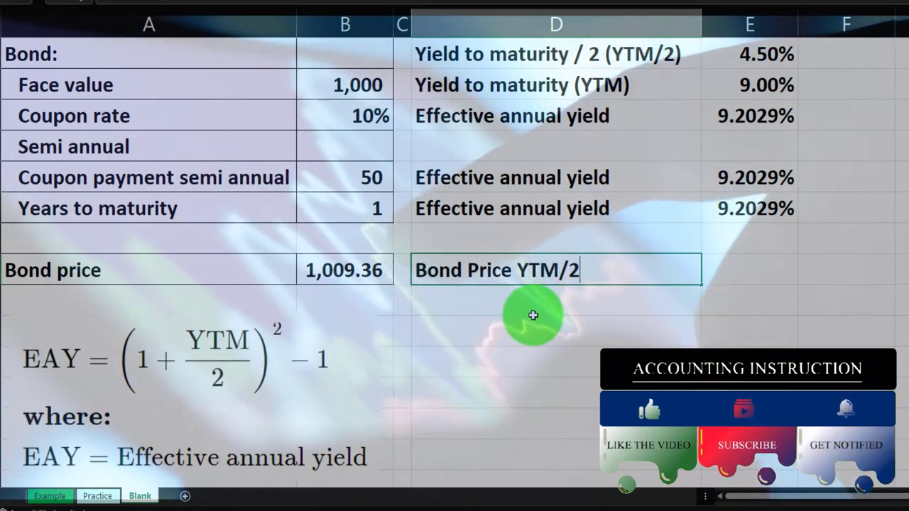
key("Return")
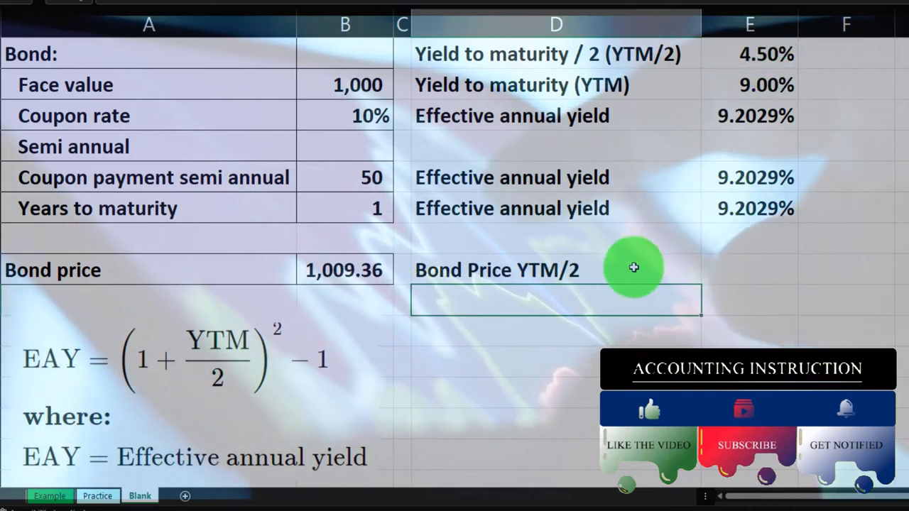
Format the heading cells D8:E8 with a black fill and white text
left_click(646, 265)
left_click_drag(713, 260, 724, 258)
left_click(234, 27)
left_click(232, 53)
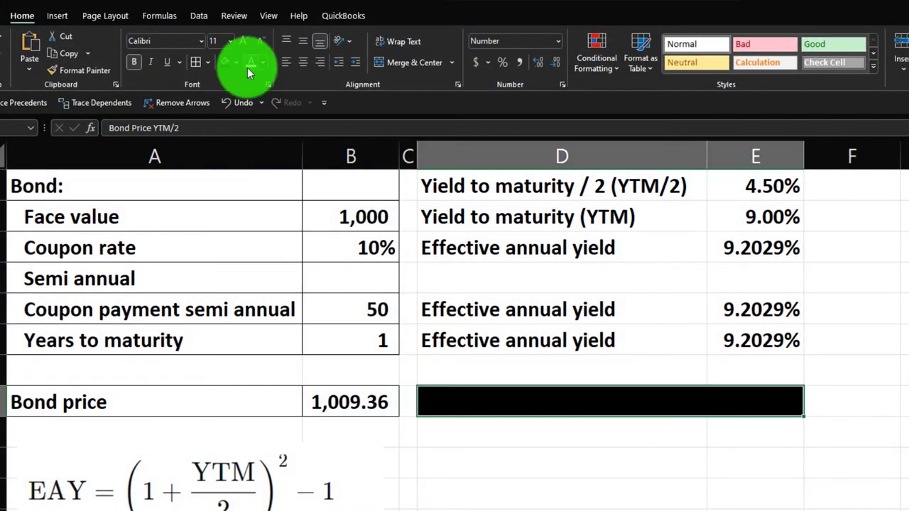
Label D9 as PV Interest payments and begin the E9 formula -pv( with E1 as the rate
left_click(499, 436)
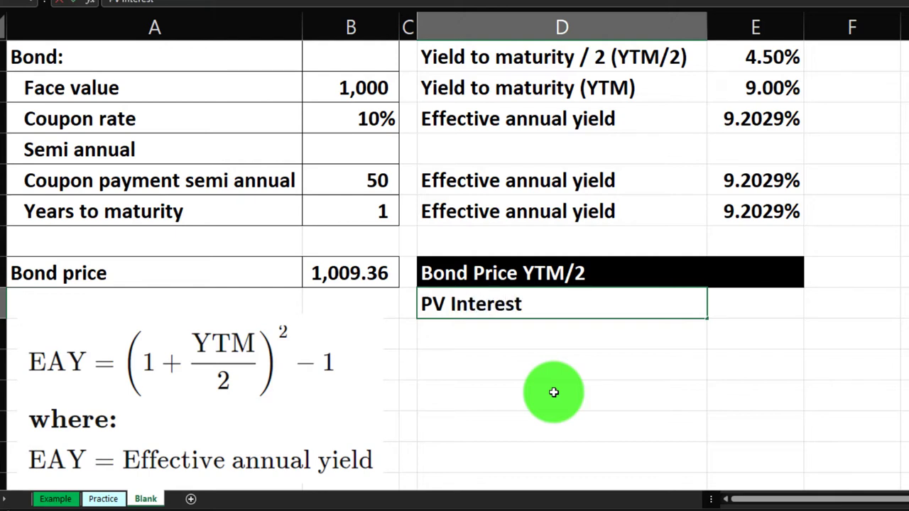
key("Tab")
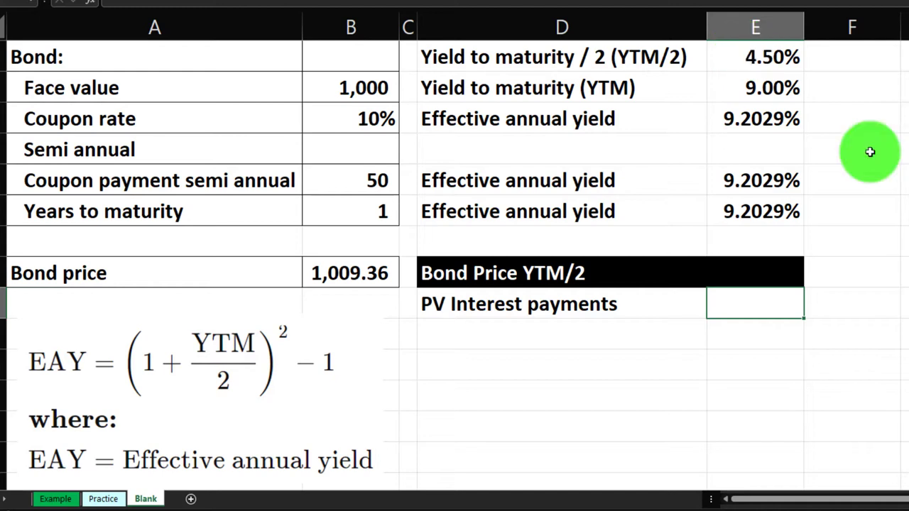
type("-pv")
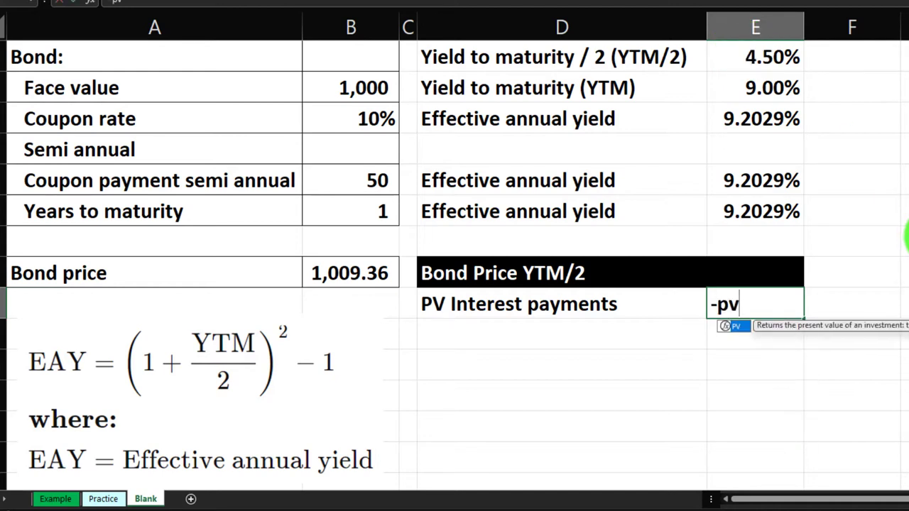
type("(")
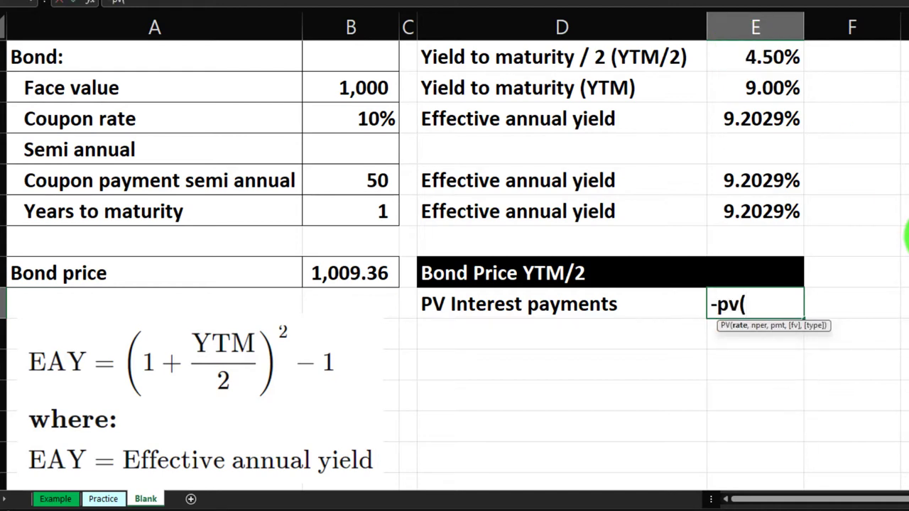
key("Up")
key("Up")
key("Up")
key("Up")
key("Up")
key("Up")
key("Up")
key("Up")
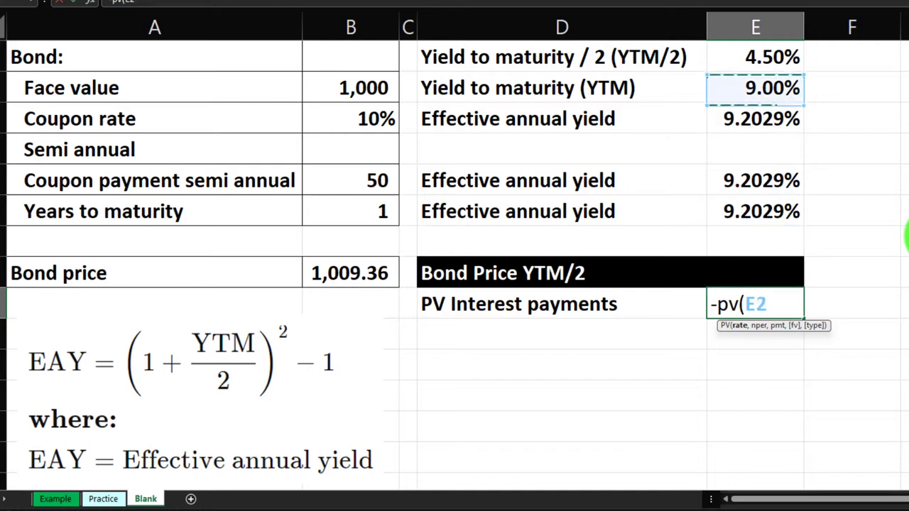
type(",")
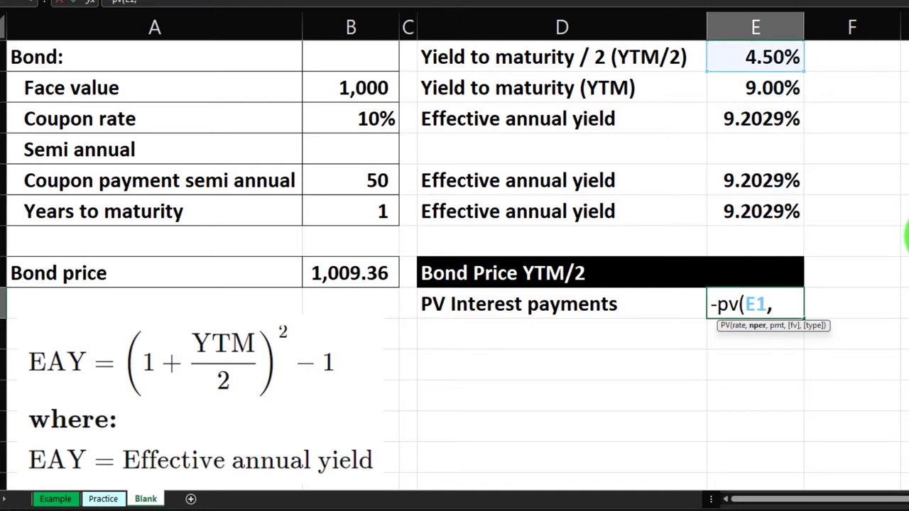
Set the number of periods in the E9 present value formula to B6*2
key("Left")
key("Left")
key("Left")
key("Up")
key("Up")
key("Up")
type("*")
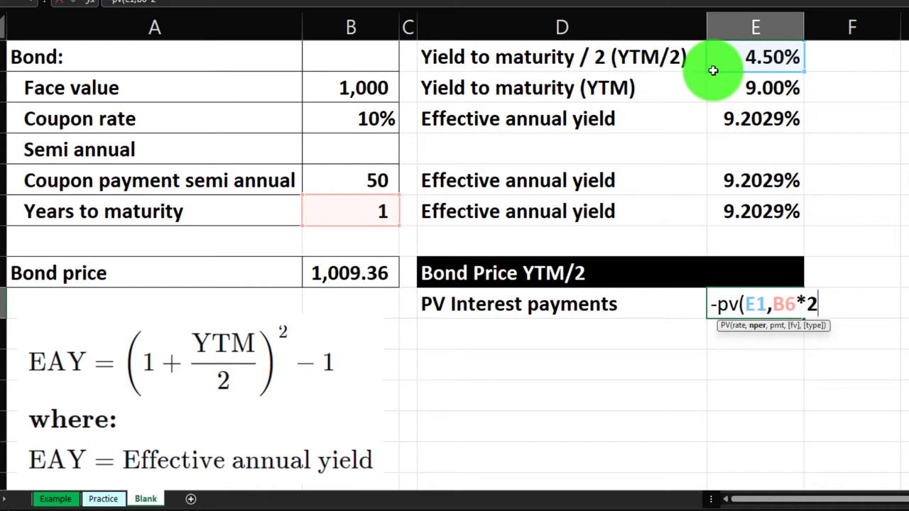
type("2,")
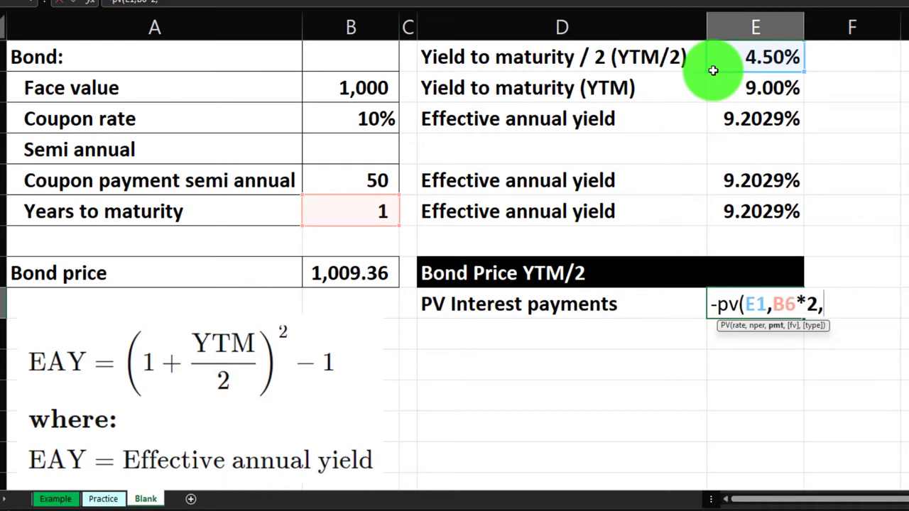
Use the semi-annual coupon payment in B5 as the payment argument and complete the E9 present value formula
key("Left")
key("Left")
key("Left")
key("Up")
key("Up")
key("Up")
key("Up")
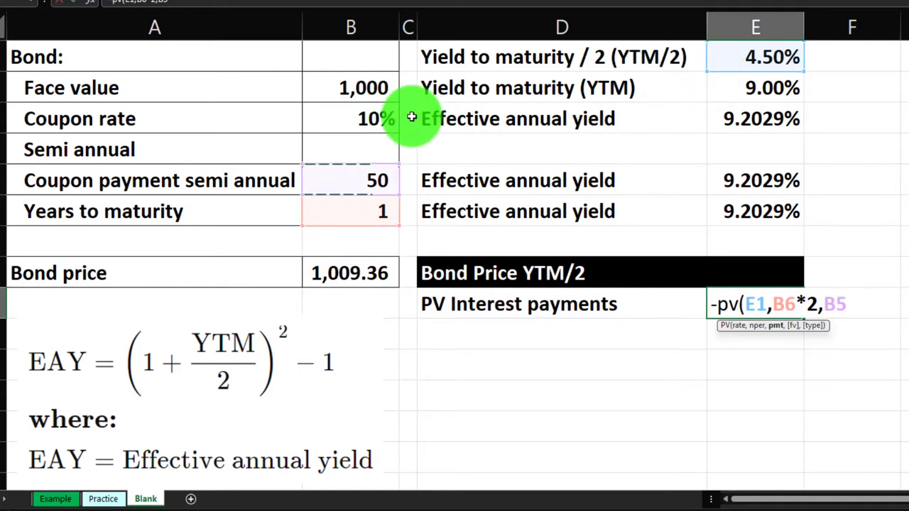
key("Return")
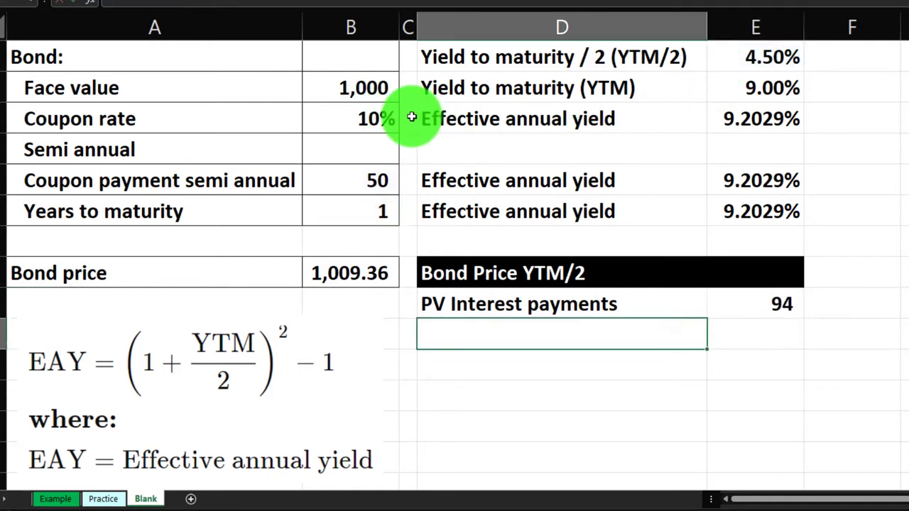
Enter the label PV face amount in D10
type("PV fa")
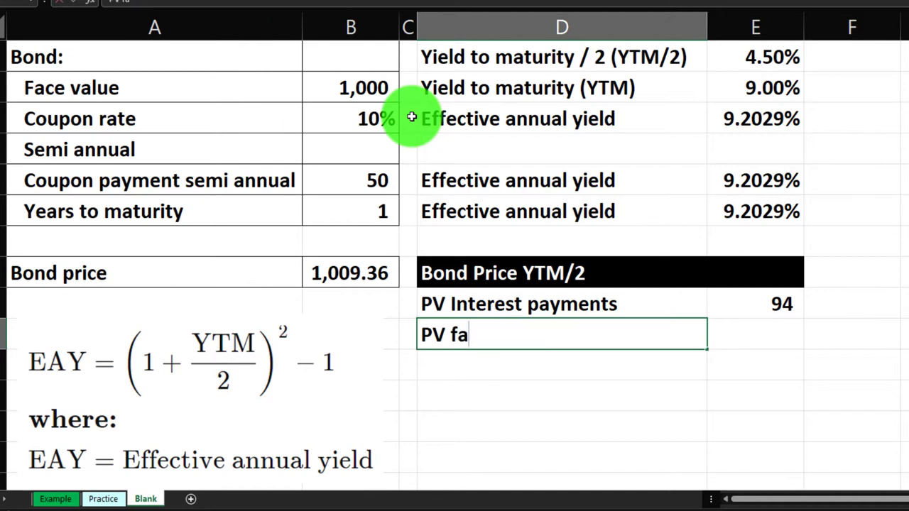
type("ce amount")
key("Tab")
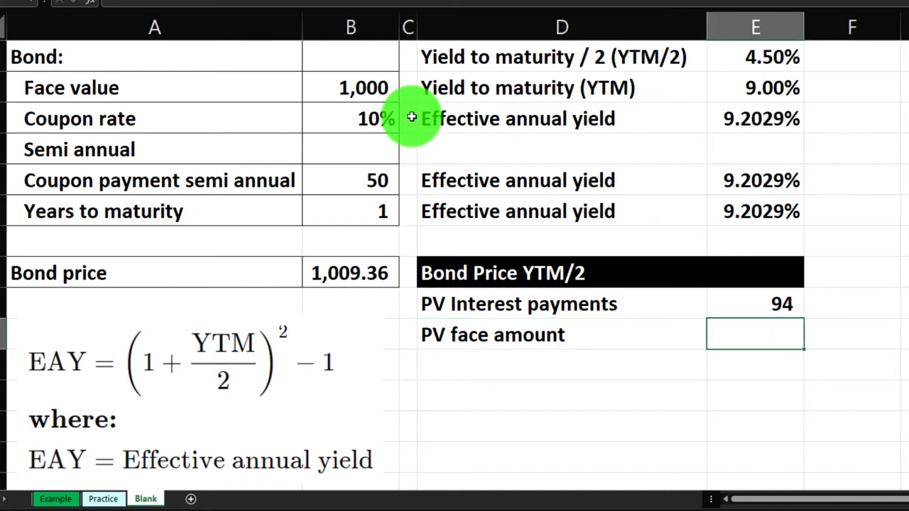
Begin the present value formula -pv( in E10 with E1 as the rate
type("-pv(")
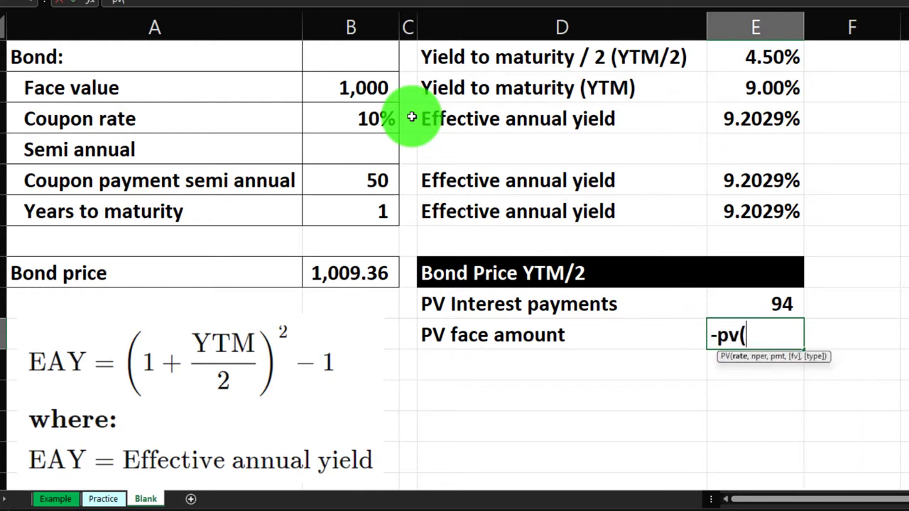
key("Up")
key("Up")
key("Up")
key("Up")
key("Up")
key("Up")
key("Up")
key("Up")
key("Up")
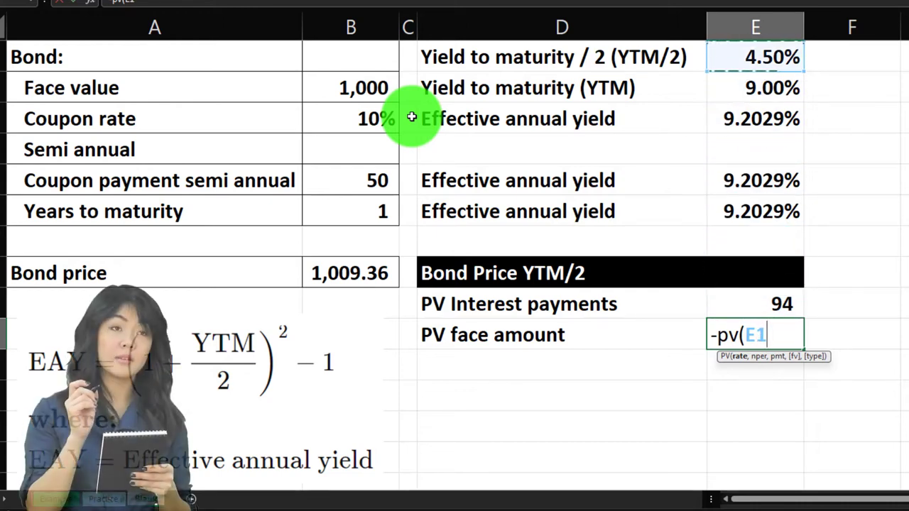
type(",")
Complete the E10 present value formula with B6*2 periods, no payment argument and the face value in B2 as future value
key("Up")
key("Up")
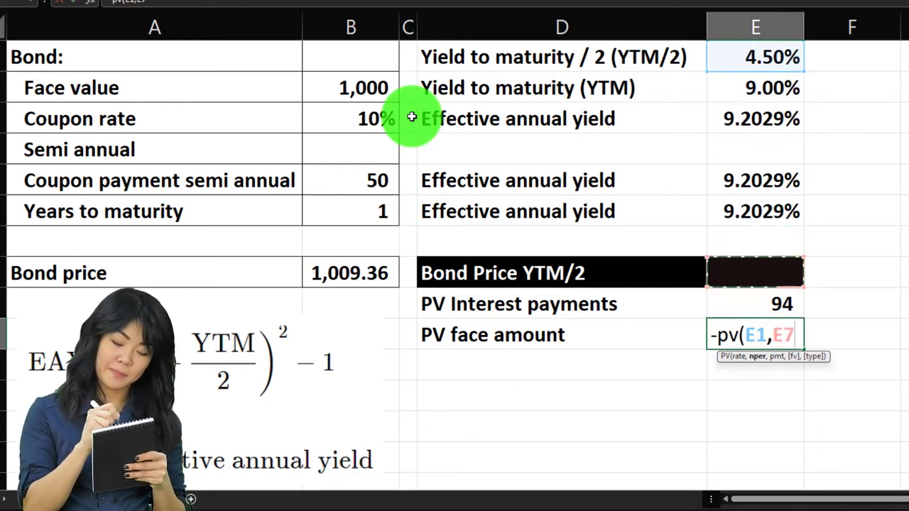
key("Left")
key("Left")
key("Up")
key("Left")
key("Up")
type("*")
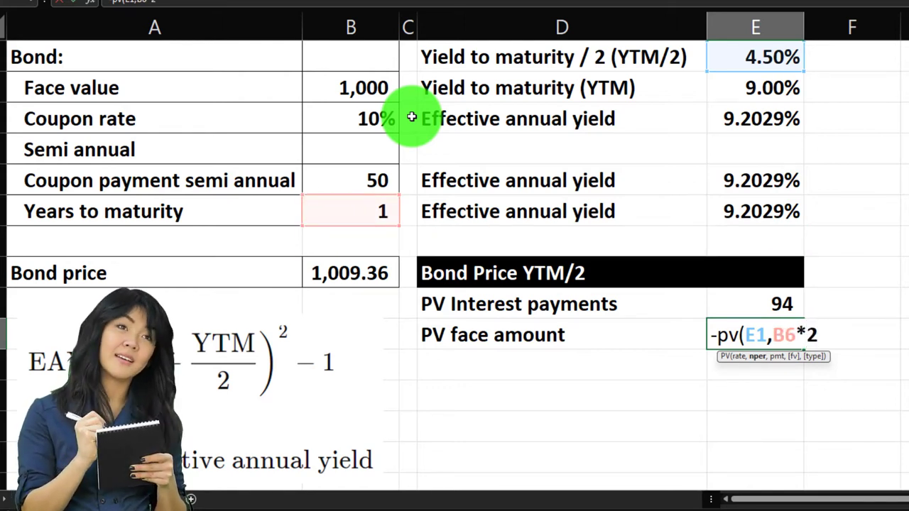
type("2,,")
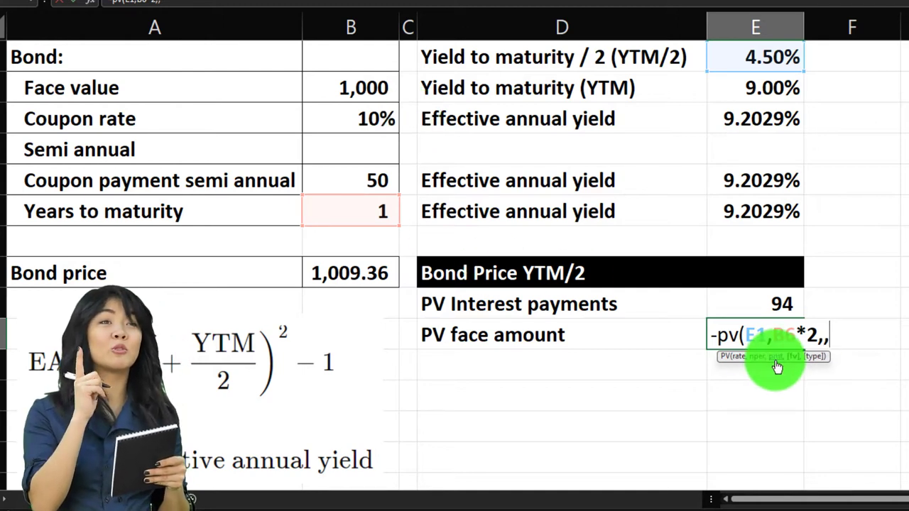
left_click(382, 91)
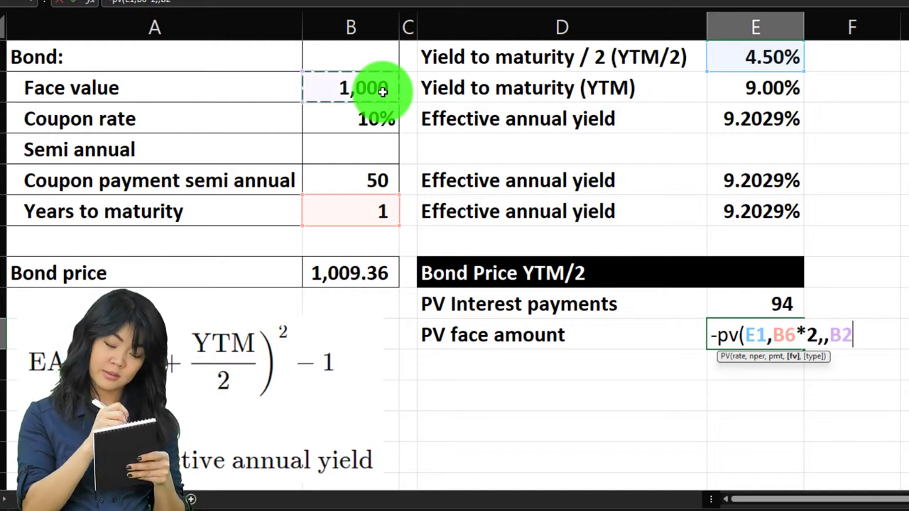
key("Return")
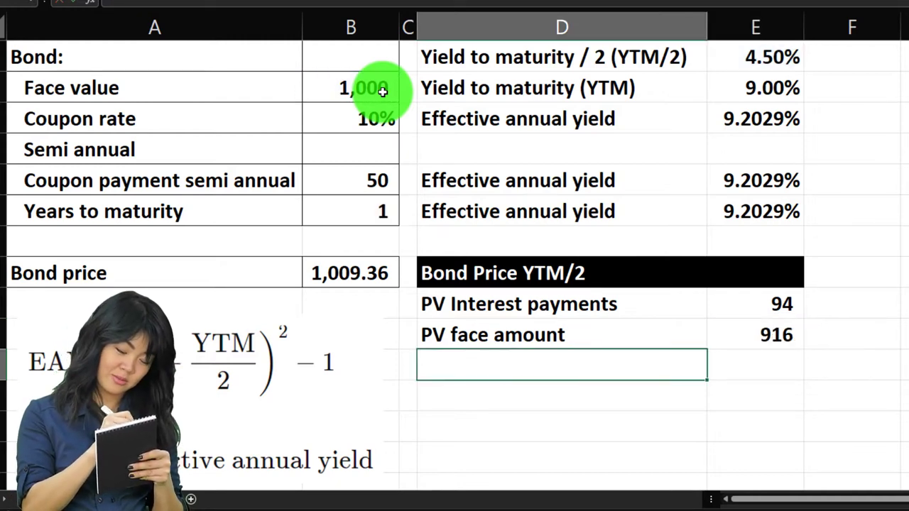
Sum E9:E10 in E11 and show the result with two decimal places
key("Right")
type("=sum(")
key("Up")
key("shift+Up")
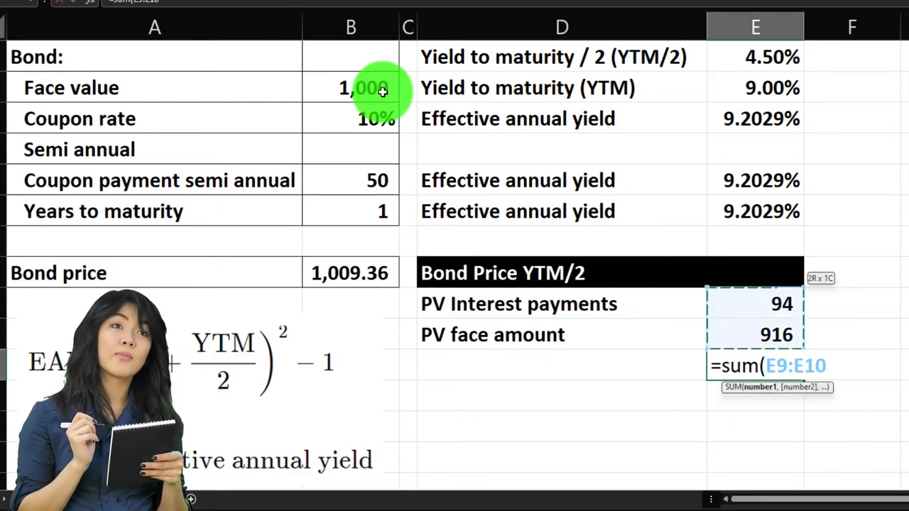
key("Return")
left_click(752, 369)
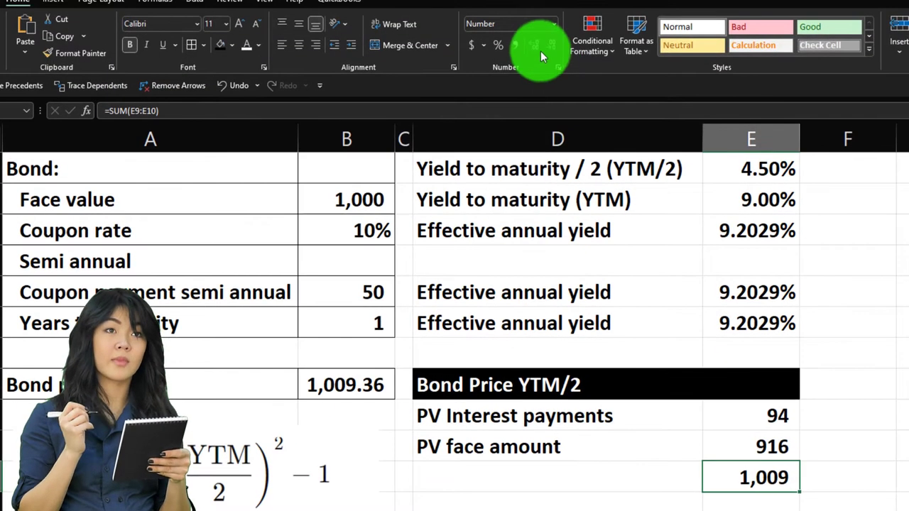
left_click(537, 46)
left_click(538, 45)
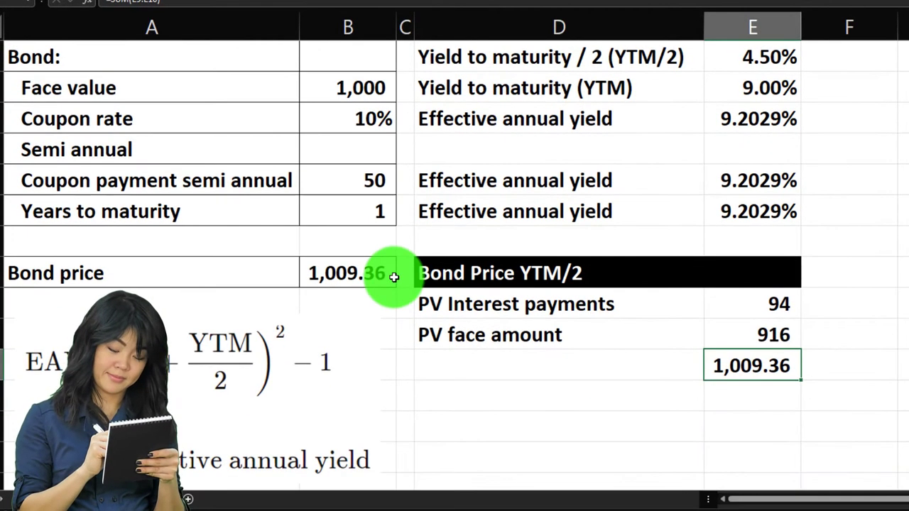
Enter the label Bond Price in D11 and underline the PV face amount value in E10
left_click(482, 370)
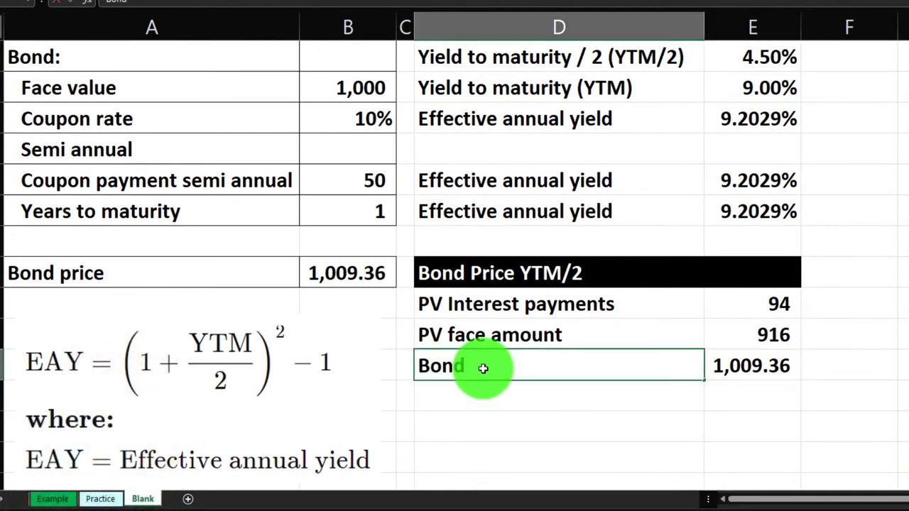
type("Bond Price")
key("Return")
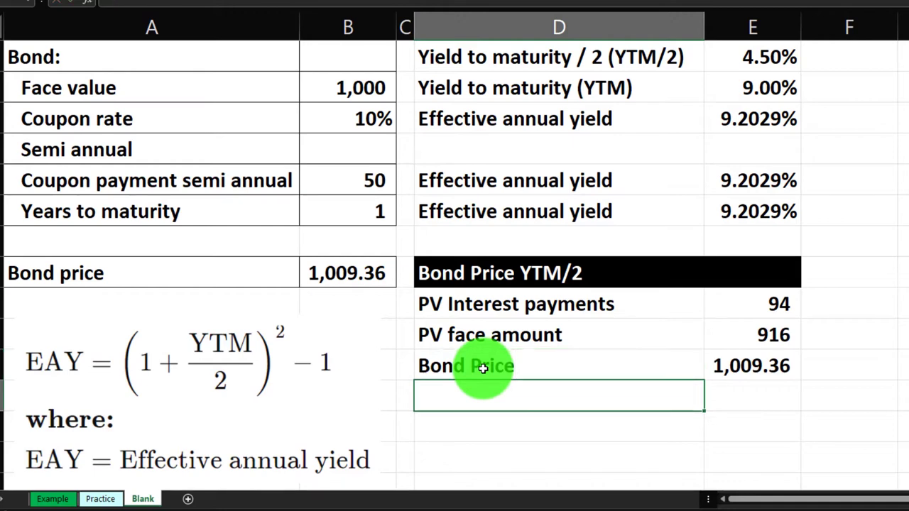
left_click(718, 337)
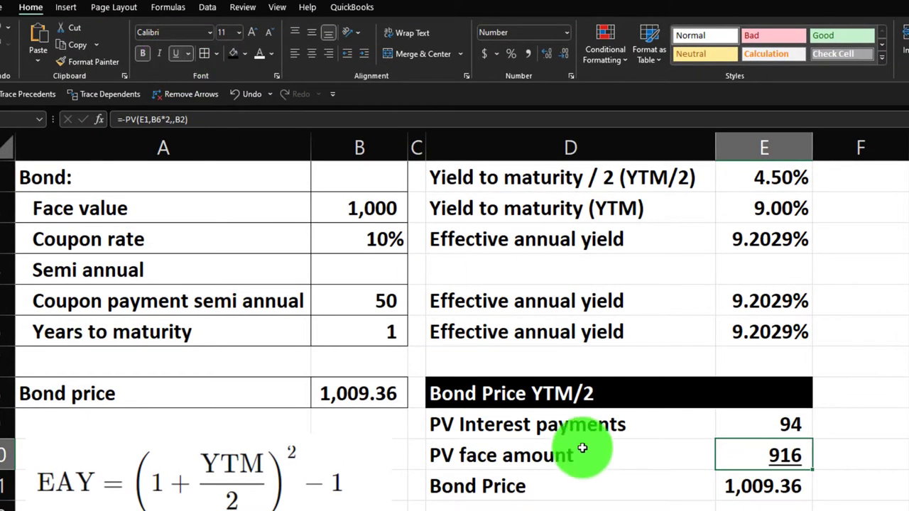
Fill D9:E11 with a light cyan custom color and add borders to all its cells
left_click_drag(575, 426, 720, 481)
left_click(244, 55)
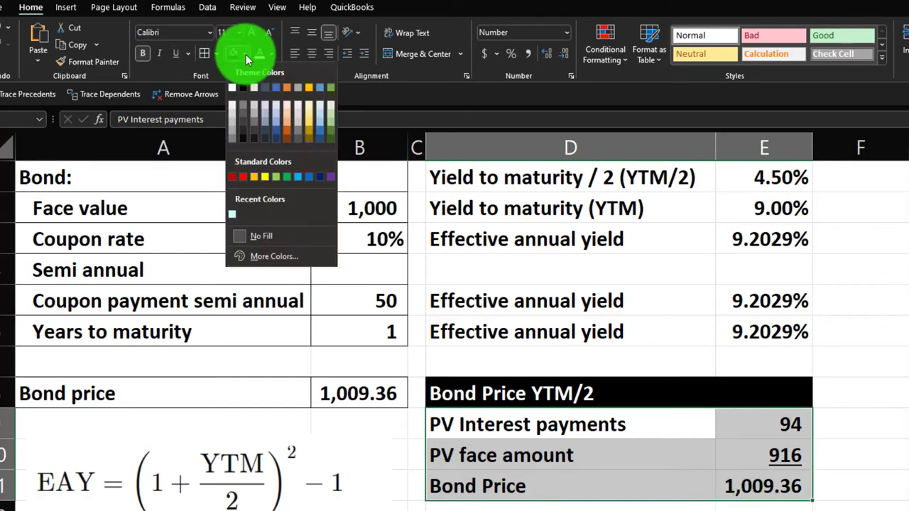
left_click(267, 257)
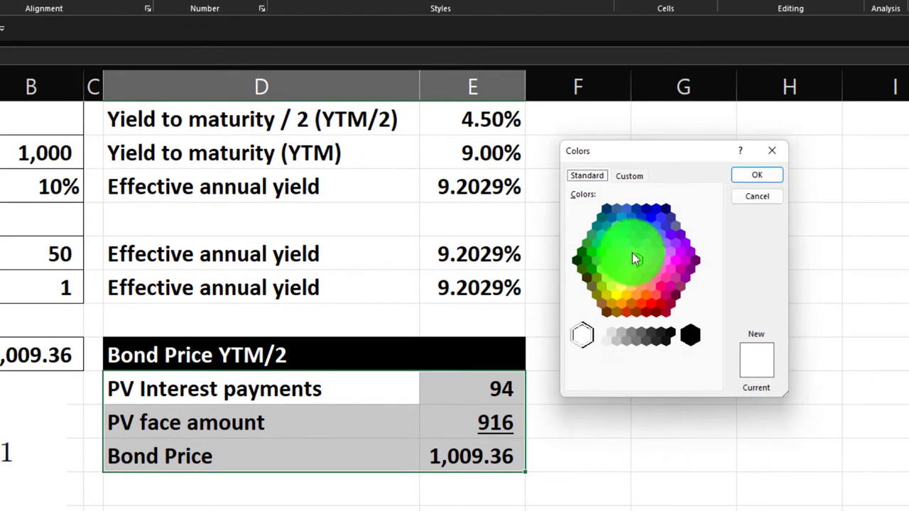
left_click(633, 253)
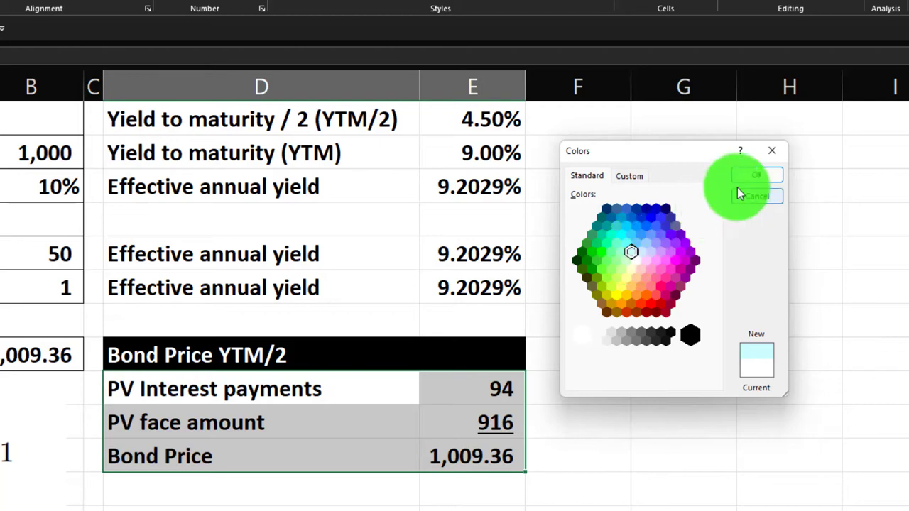
left_click(749, 176)
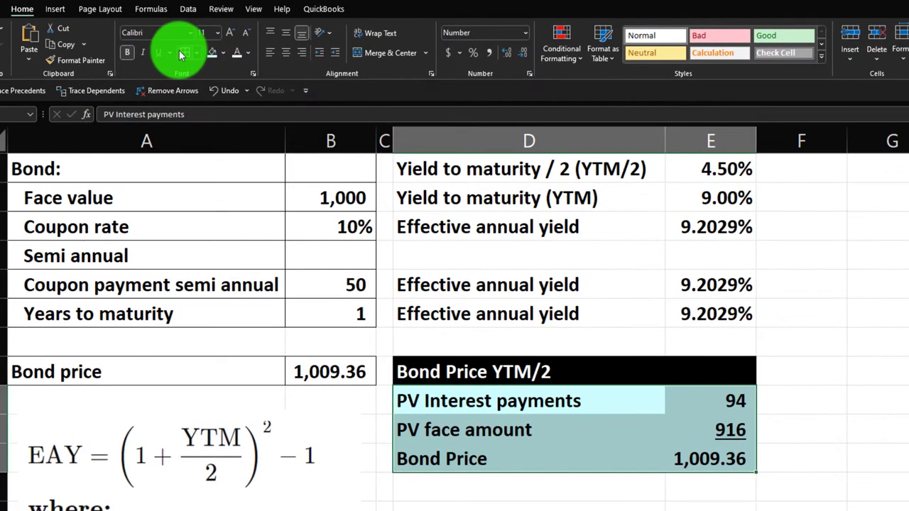
Apply the same light cyan fill and borders to the yield ranges D1:E3 and D5:E6
left_click_drag(391, 159, 590, 200)
left_click_drag(657, 211, 669, 223)
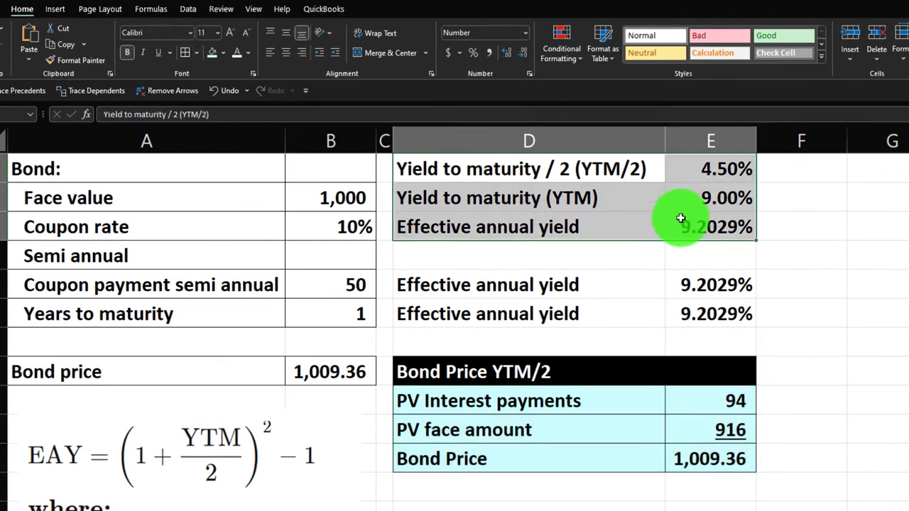
left_click(212, 53)
left_click_drag(507, 279, 670, 308)
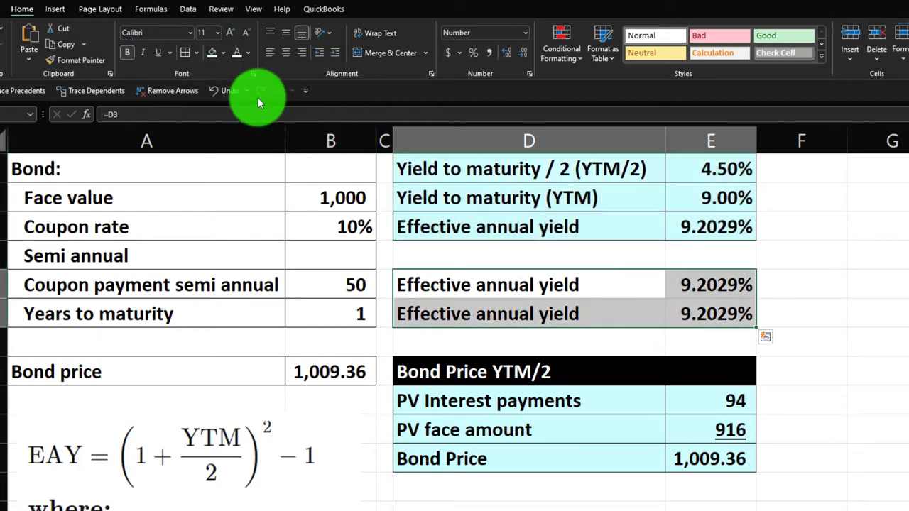
left_click(211, 53)
left_click(611, 314)
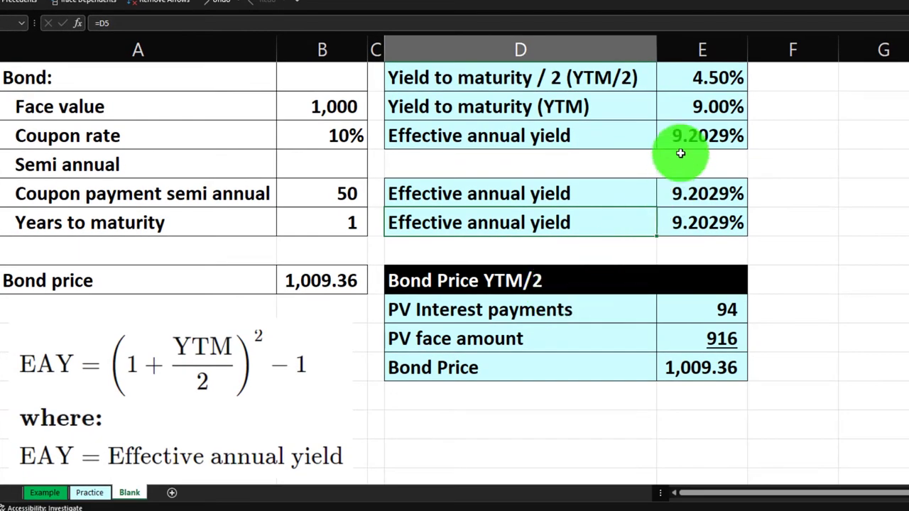
Enter the heading Bond Price YTM in D13
left_click(691, 109)
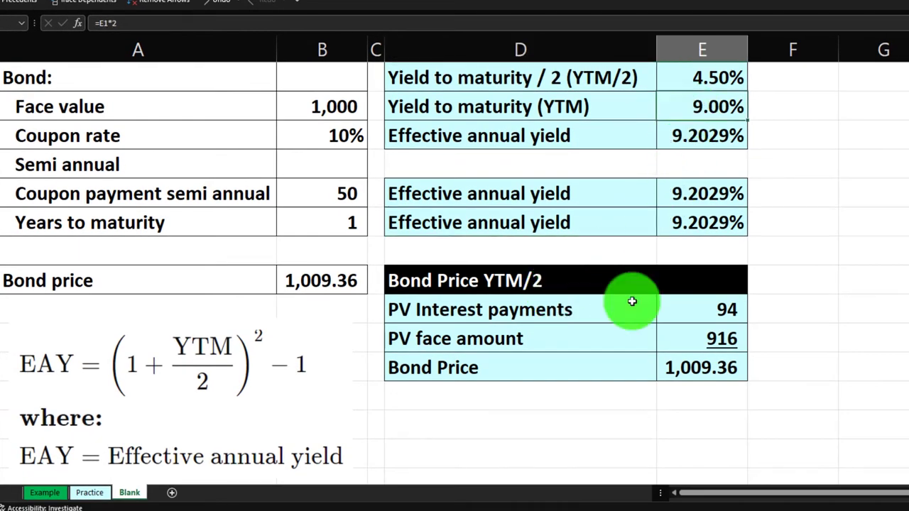
left_click(478, 426)
type("Bond Price YT")
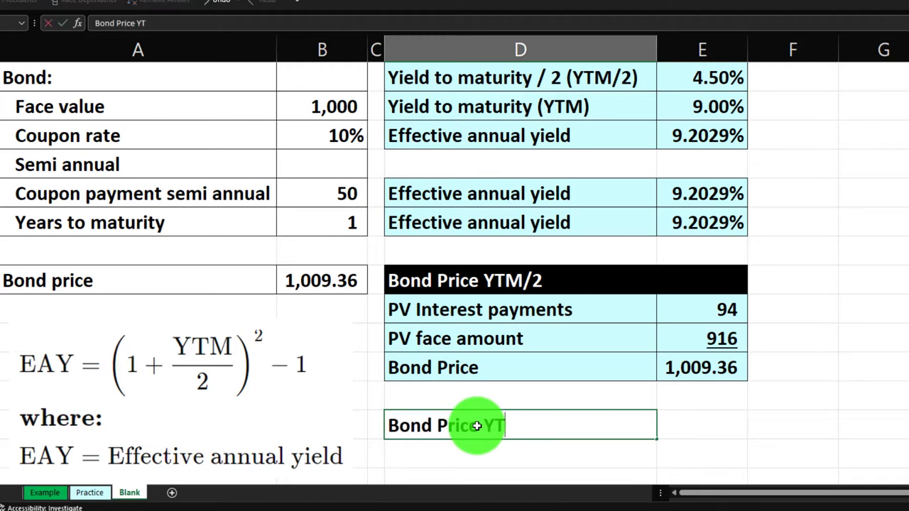
key("Return")
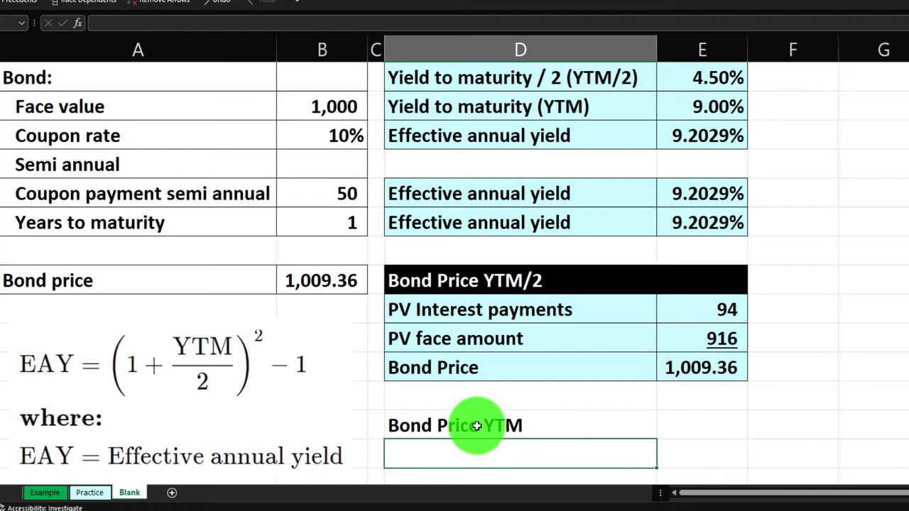
Format the heading range D13:E13 with a black fill and white text
left_click(490, 425)
left_click_drag(656, 420, 661, 420)
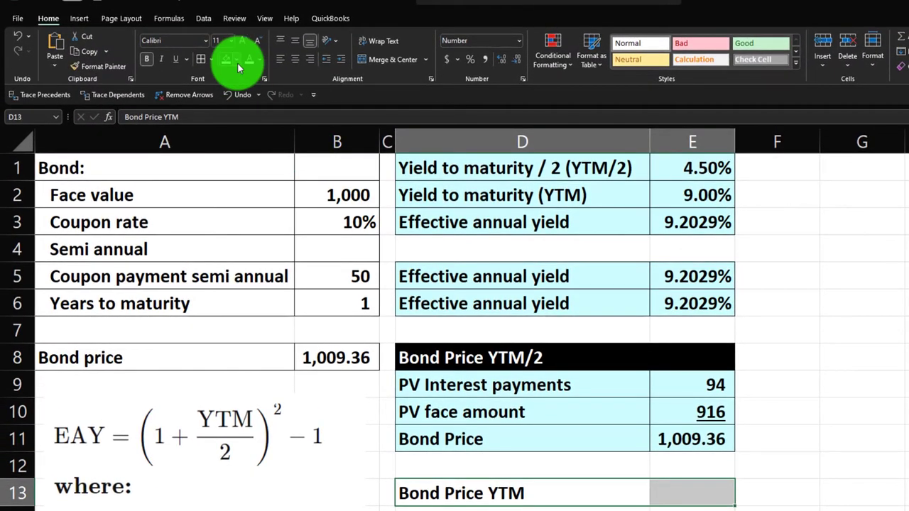
left_click(237, 62)
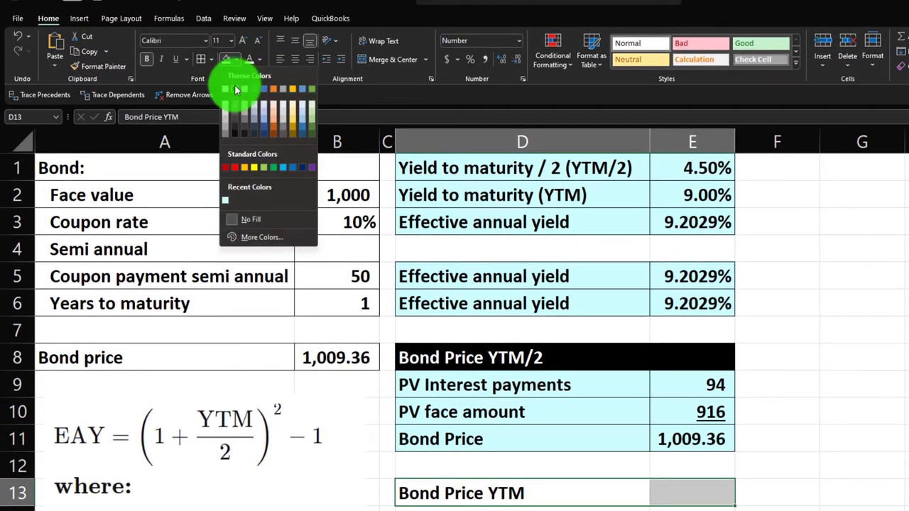
left_click(240, 81)
Link the label in D14 to the PV Interest payments label in D9
scroll(544, 426, "down", 1)
left_click(490, 439)
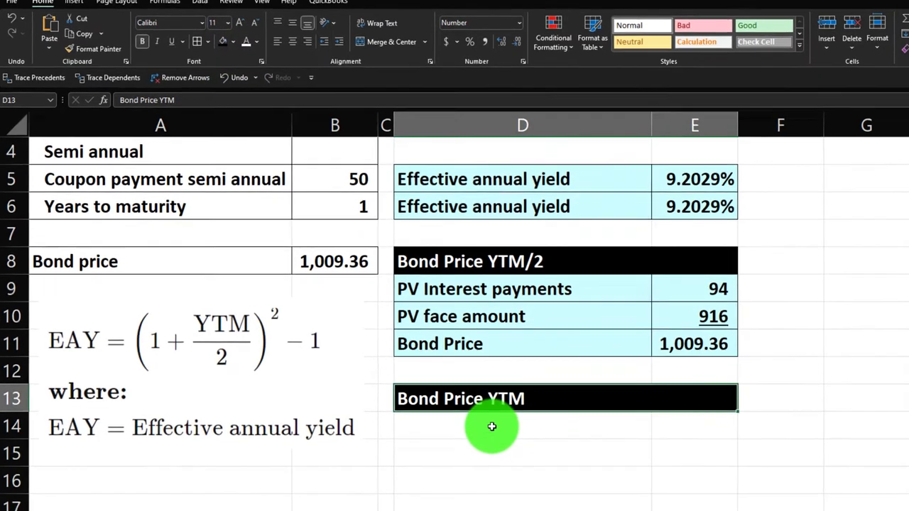
type("=")
key("Up")
key("Up")
key("Up")
key("Up")
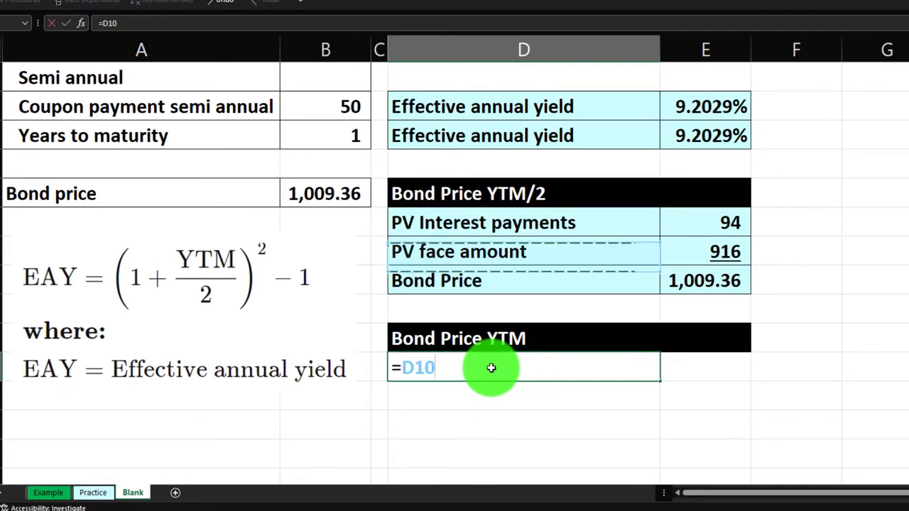
key("Tab")
Calculate the present value of interest payments in E14 with the formula -pv(E2,B6,B5*2
type("-")
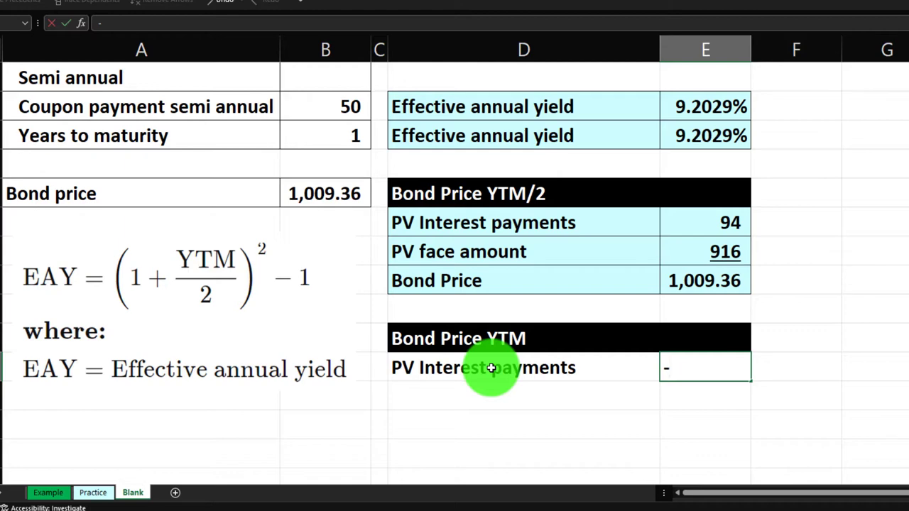
type("pv(")
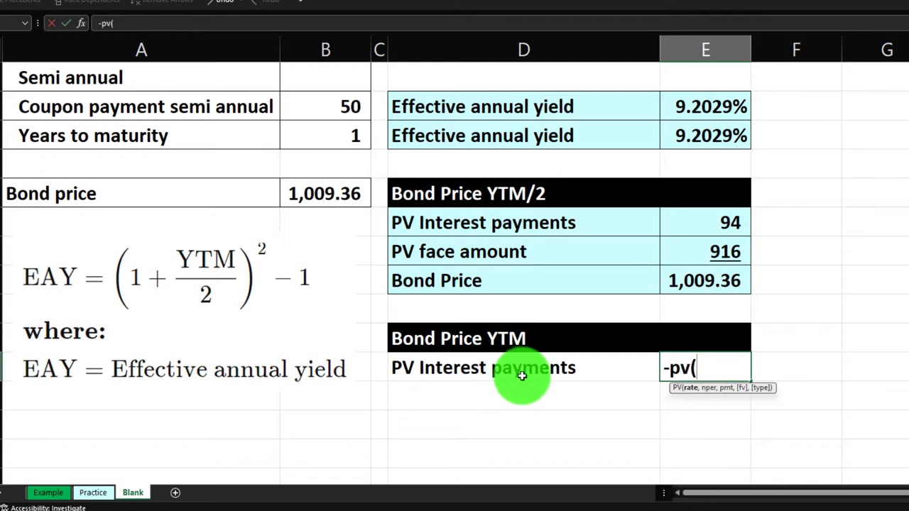
scroll(519, 373, "up", 1)
left_click(716, 106)
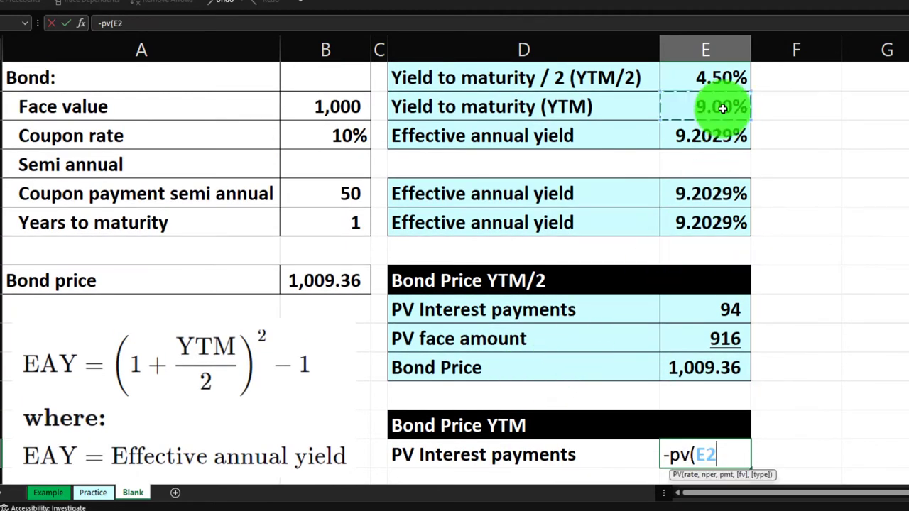
type(",")
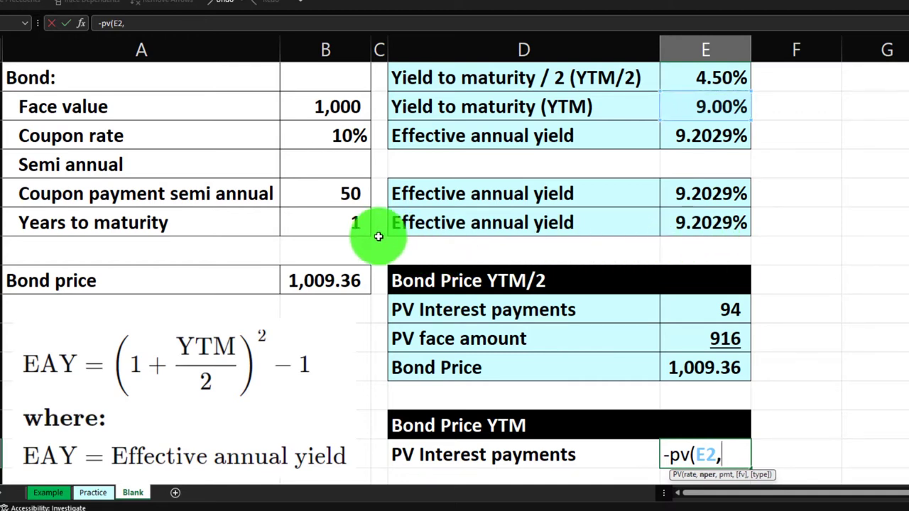
left_click(351, 224)
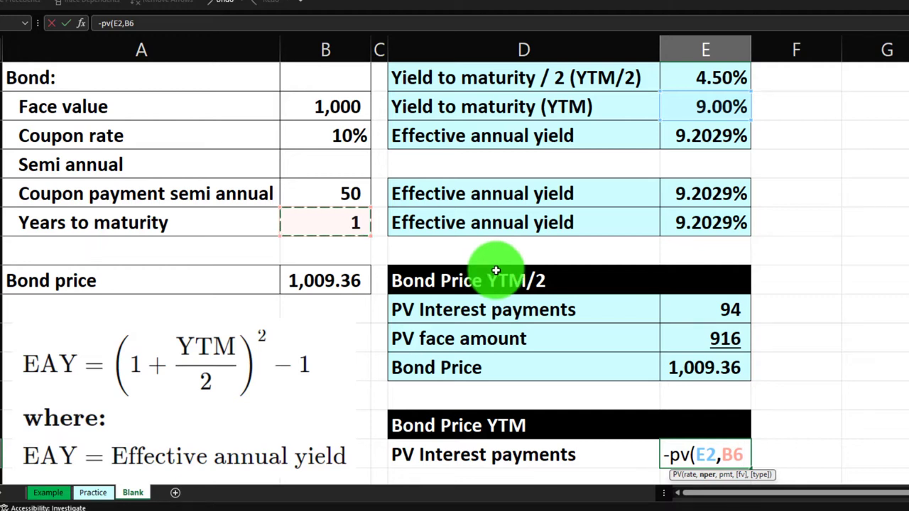
type(",")
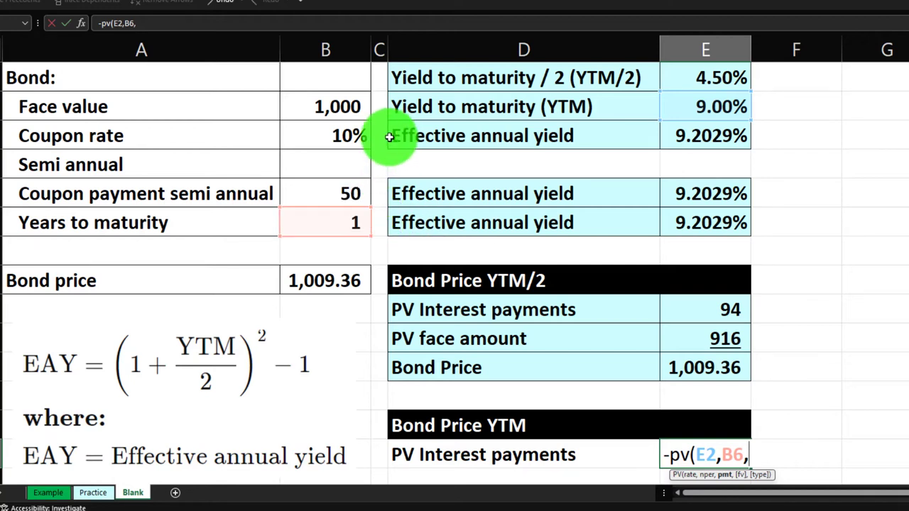
left_click(353, 191)
type("*")
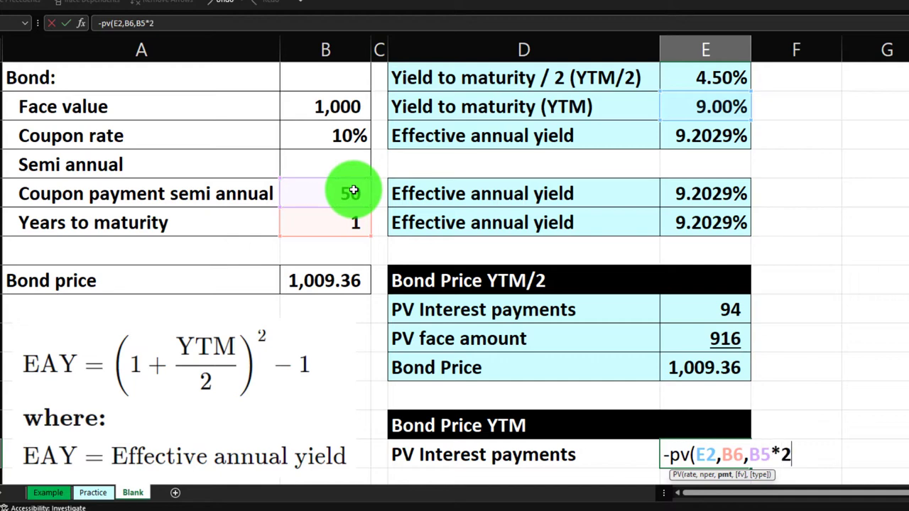
key("Return")
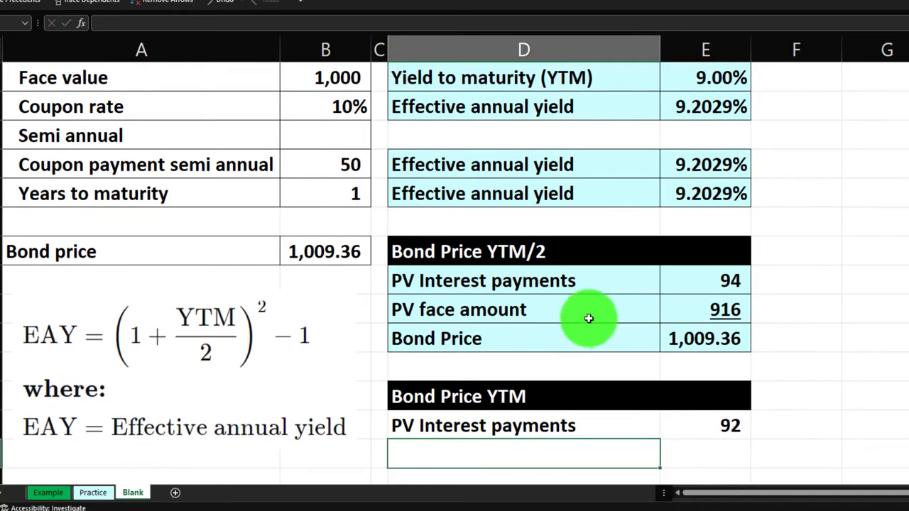
Link the label in D15 to the PV face amount label in D10
type("=")
key("Up")
key("Up")
key("Up")
key("Up")
key("Up")
key("Tab")
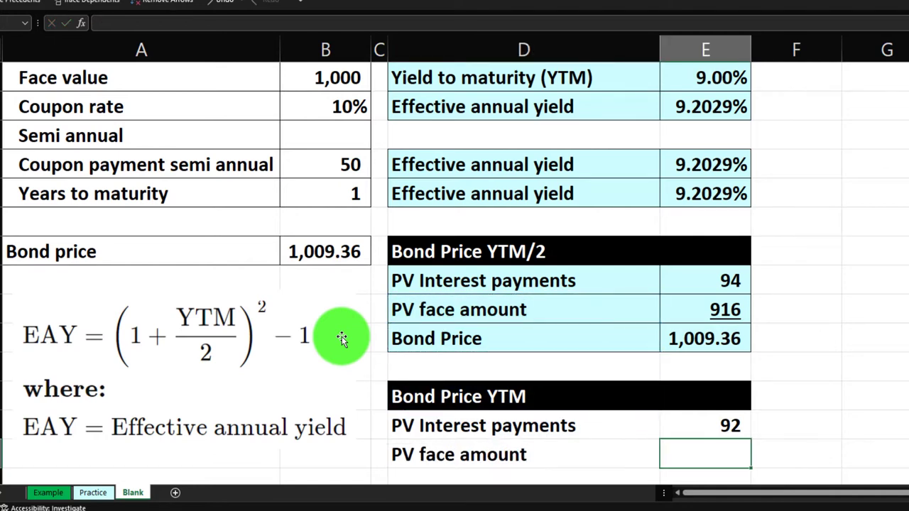
Calculate the present value of the face amount in E15 with the formula -pv(E2,B6,,B2
type("-pv(")
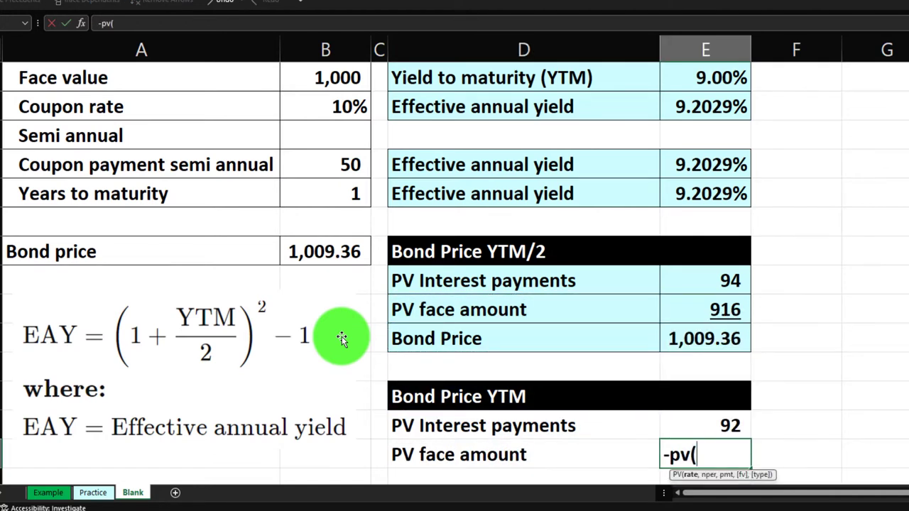
key("Up")
key("Up")
key("Up")
key("Up")
key("Up")
key("Up")
key("Up")
key("Up")
key("Up")
key("Up")
key("Up")
key("Up")
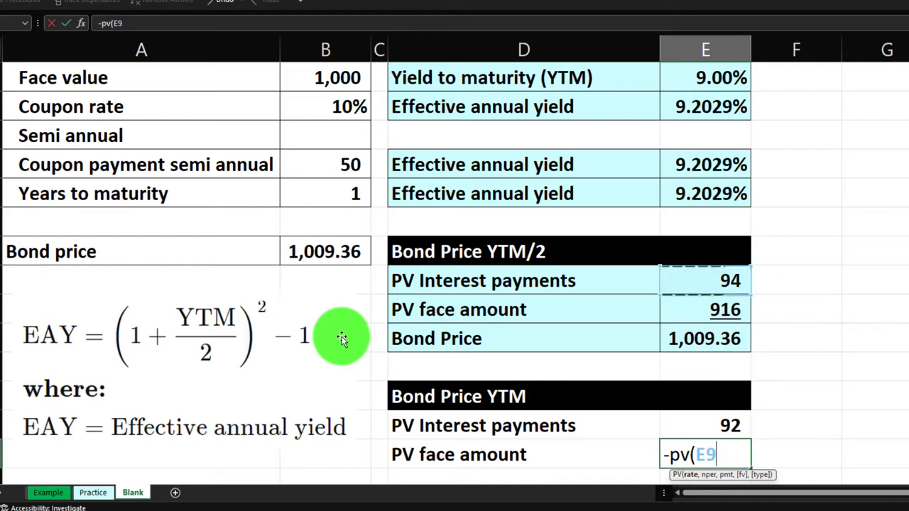
key("Up")
type(",")
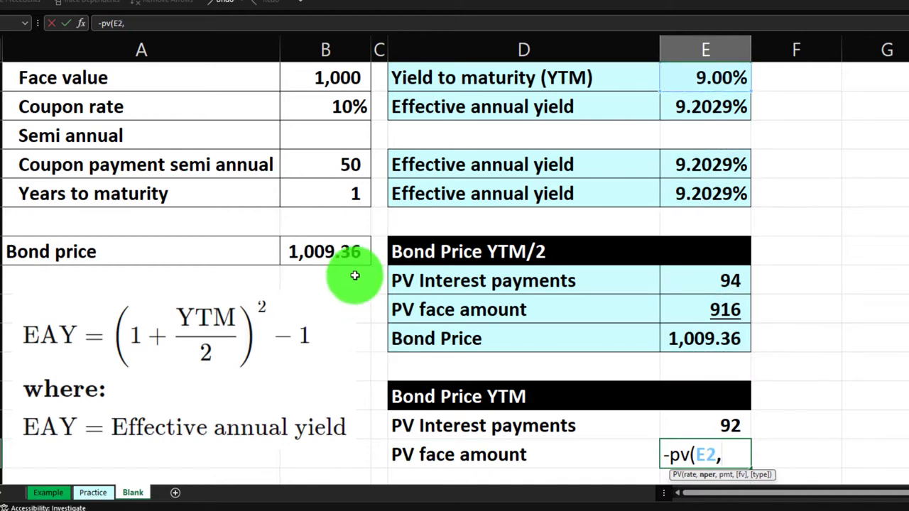
left_click(329, 192)
type(",,")
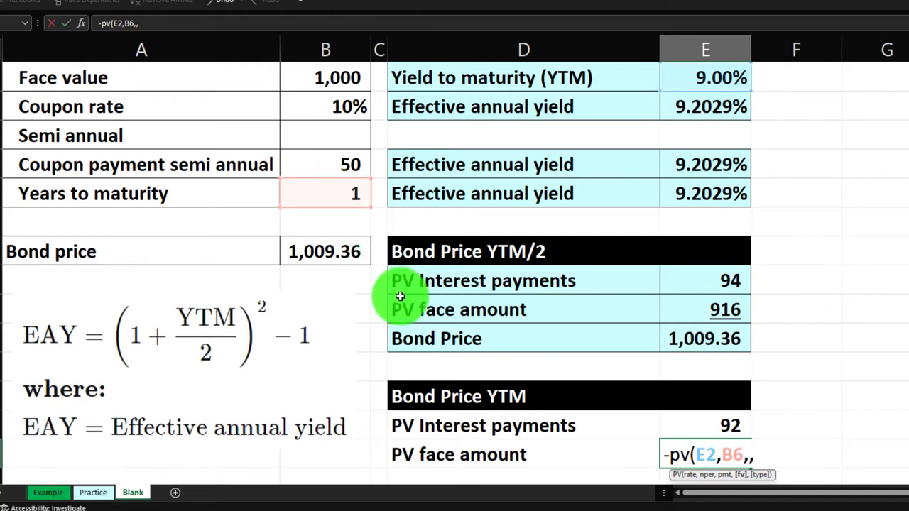
scroll(401, 296, "up", 1)
left_click(325, 98)
key("Return")
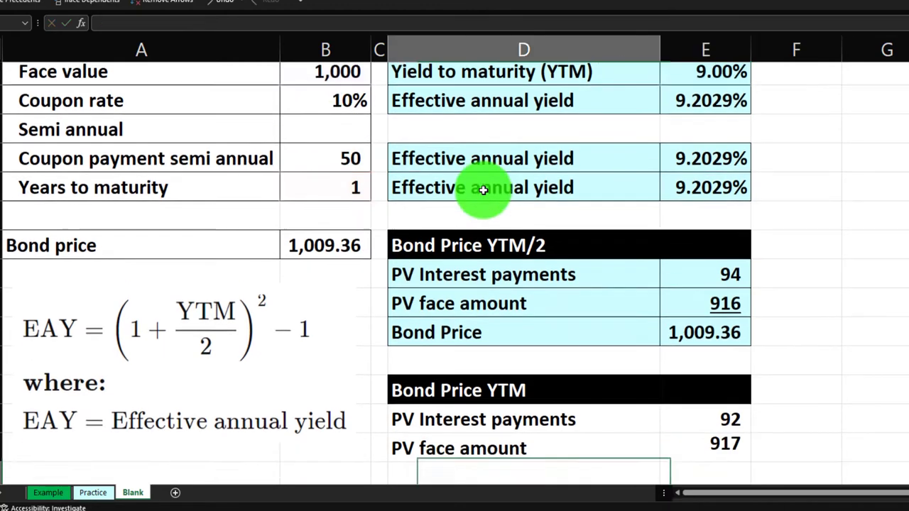
Sum E14:E15 in E16 and enter the label Bond Price in D16
type("=sum(")
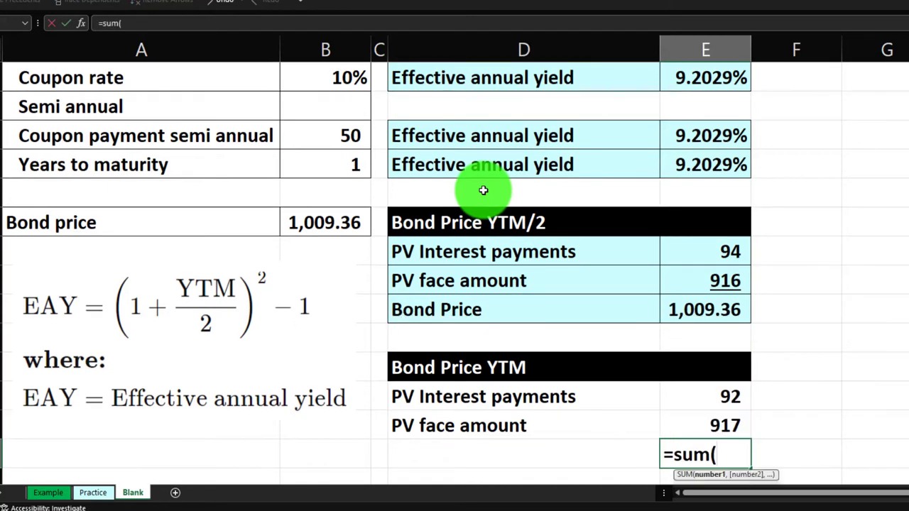
key("Up")
key("shift+Up")
key("Return")
key("Up")
key("Left")
type("Bond ")
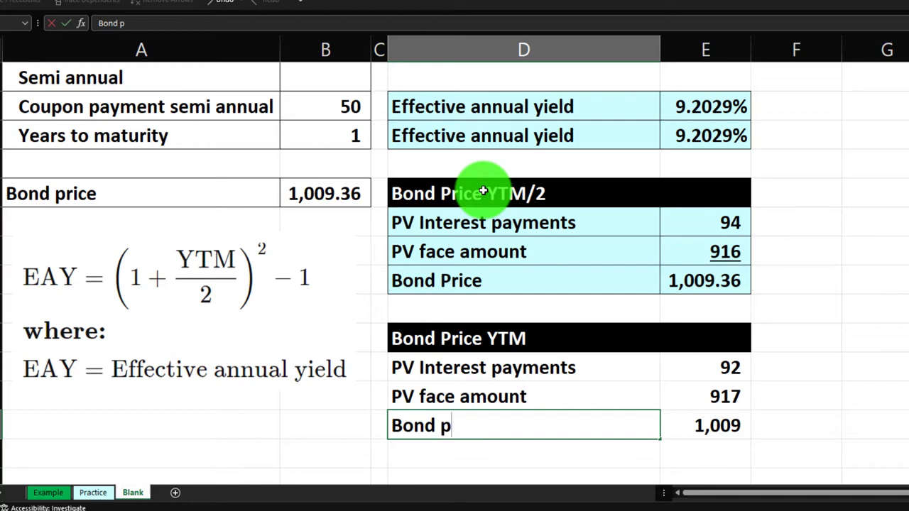
type("Price")
key("Return")
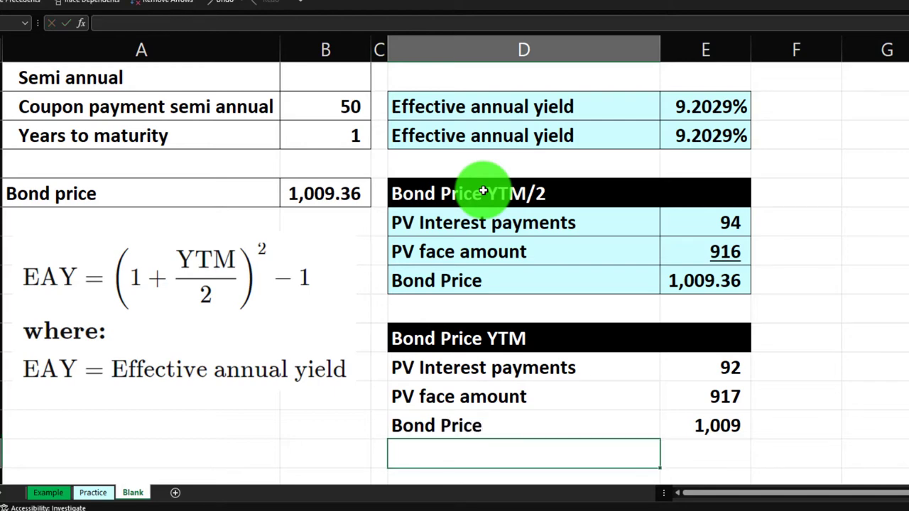
Underline the PV face amount in E15 and give D14:E16 borders and a light blue fill
left_click(721, 396)
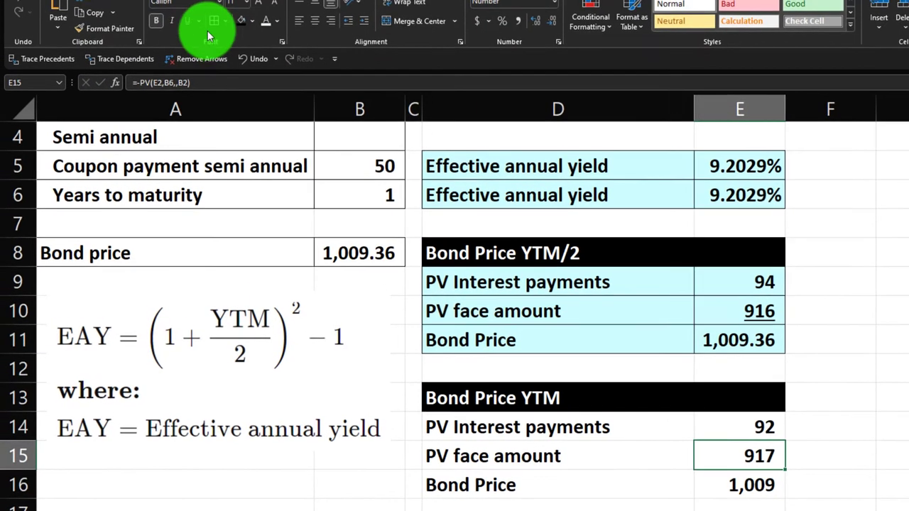
left_click_drag(476, 426, 699, 487)
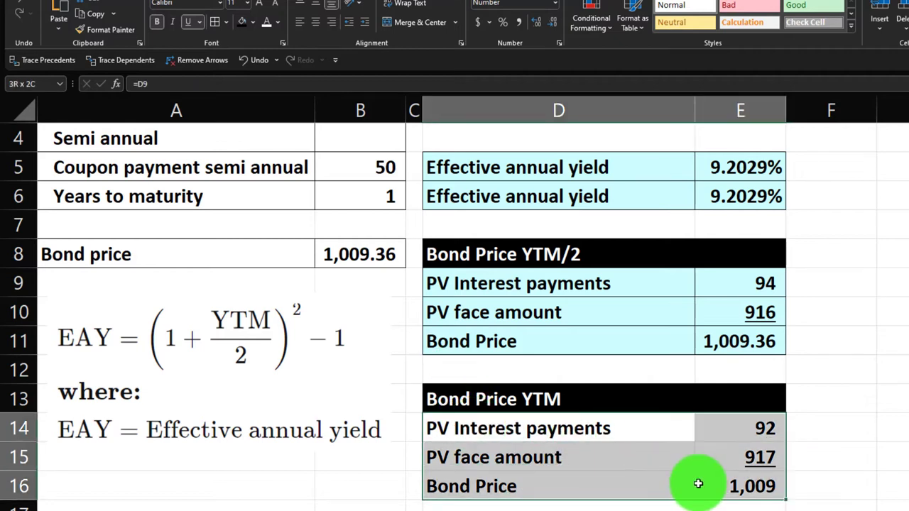
left_click(252, 22)
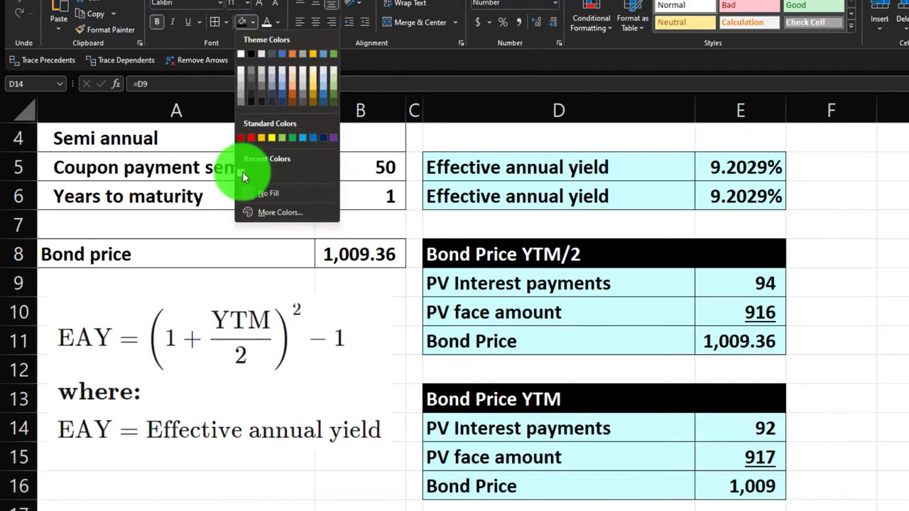
left_click(243, 172)
Display the bond price in E16 with two decimal places and compare it with the YTM/2 bond price
left_click(743, 489)
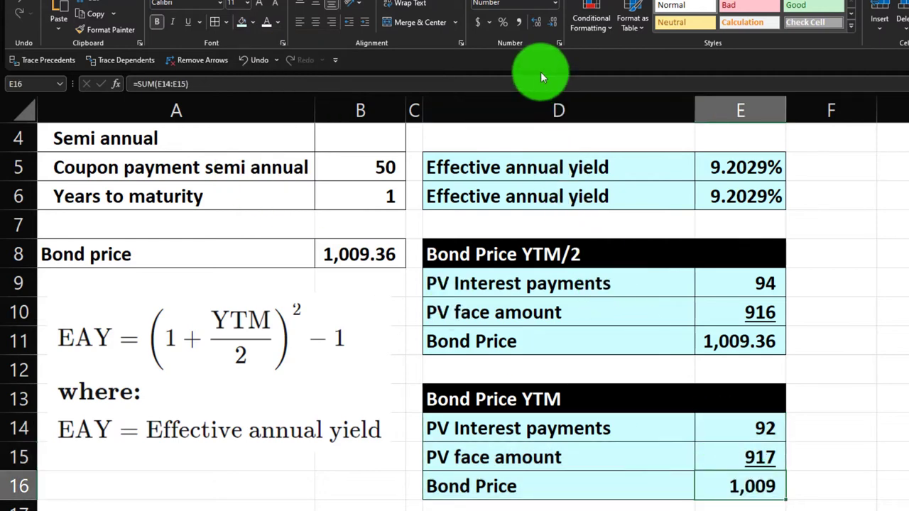
left_click(535, 22)
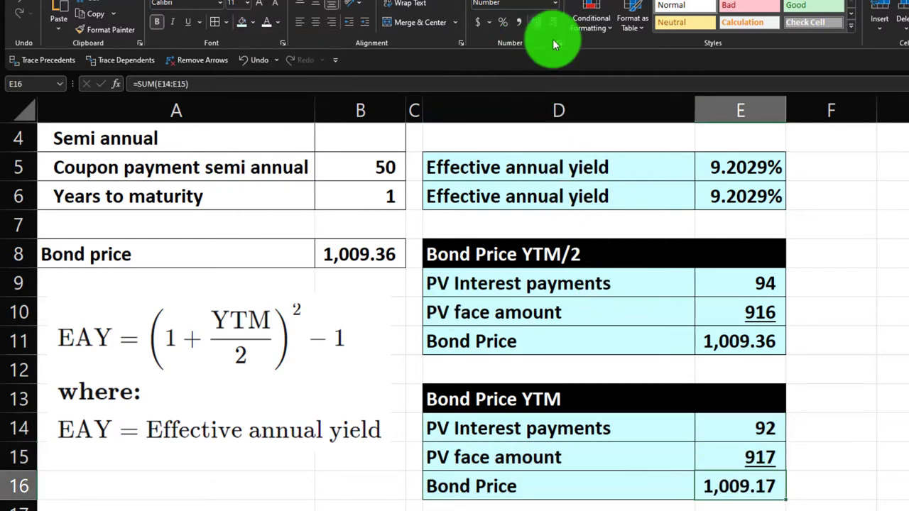
left_click(731, 341)
left_click(763, 451)
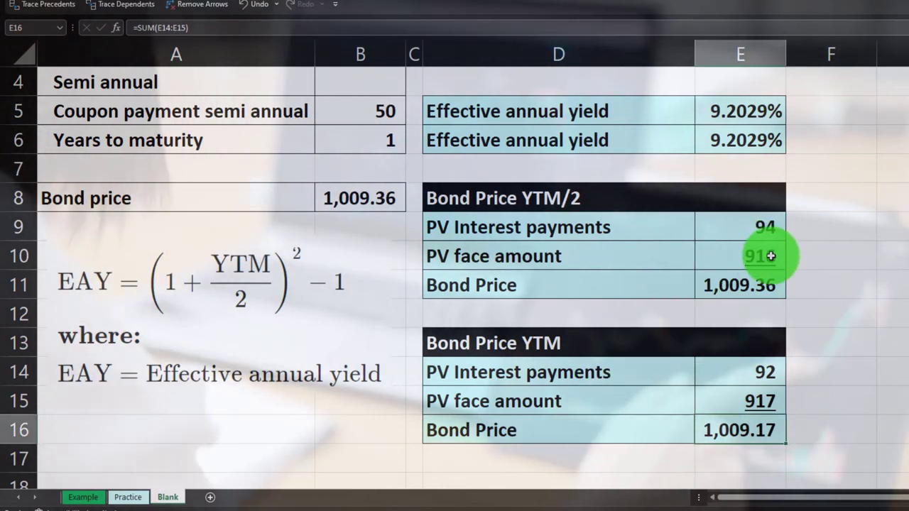
Copy the formatting and narrow width of column C to column F with Format Painter
scroll(795, 238, "up", 1)
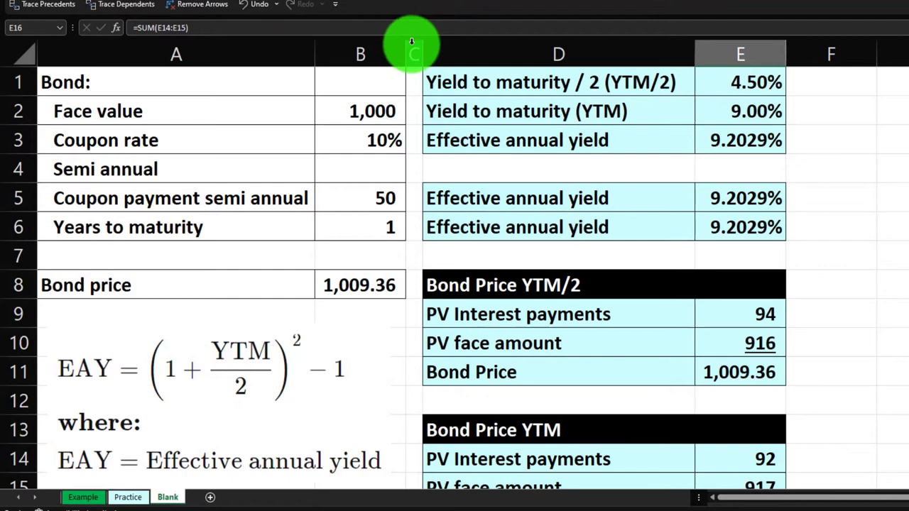
left_click(411, 42)
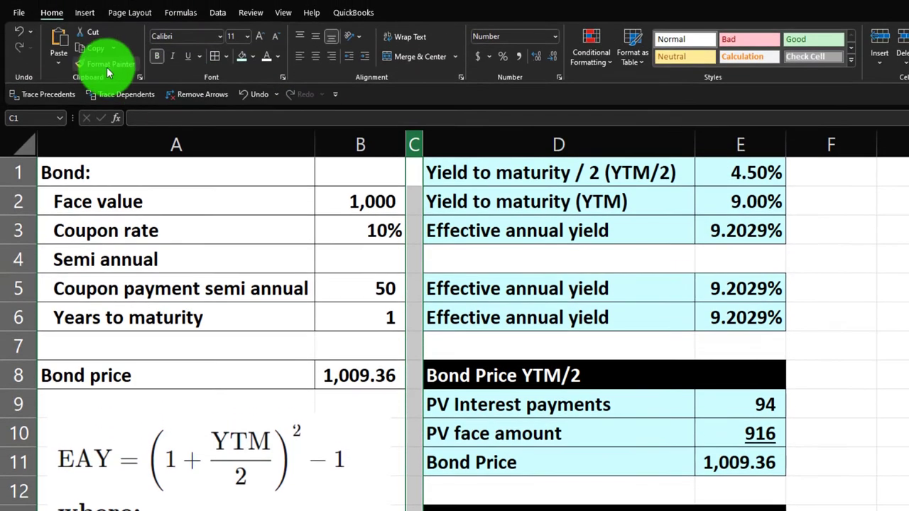
left_click(97, 68)
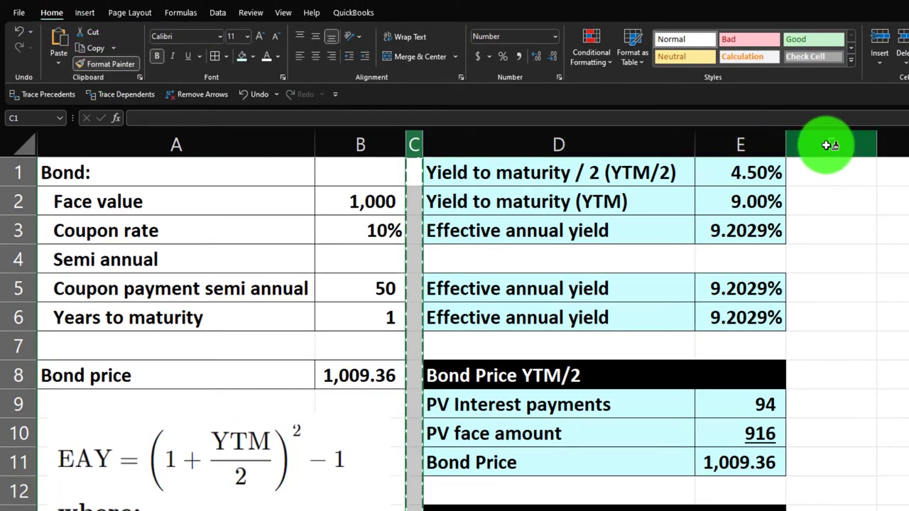
left_click(830, 144)
Enter the heading Efficeive Annual Yield in G1 and widen column G to fit it
left_click(869, 171)
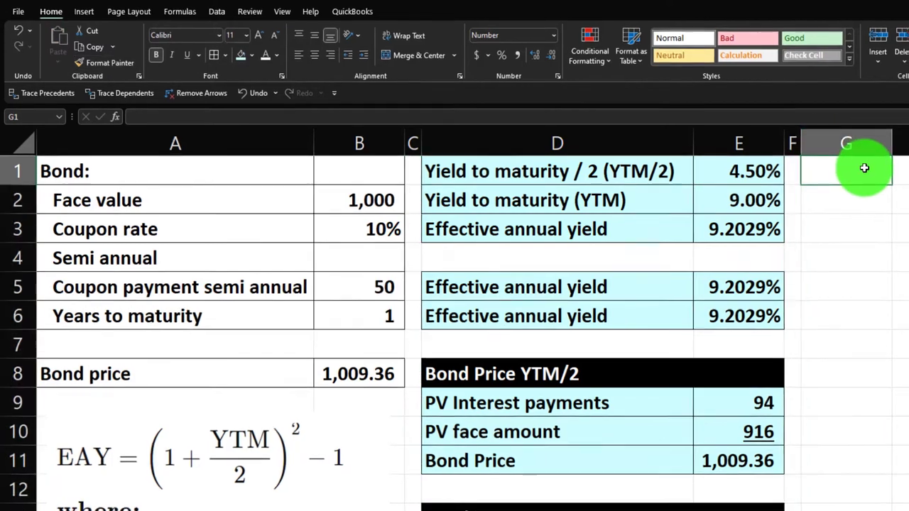
type("Efficeive Annual Yield")
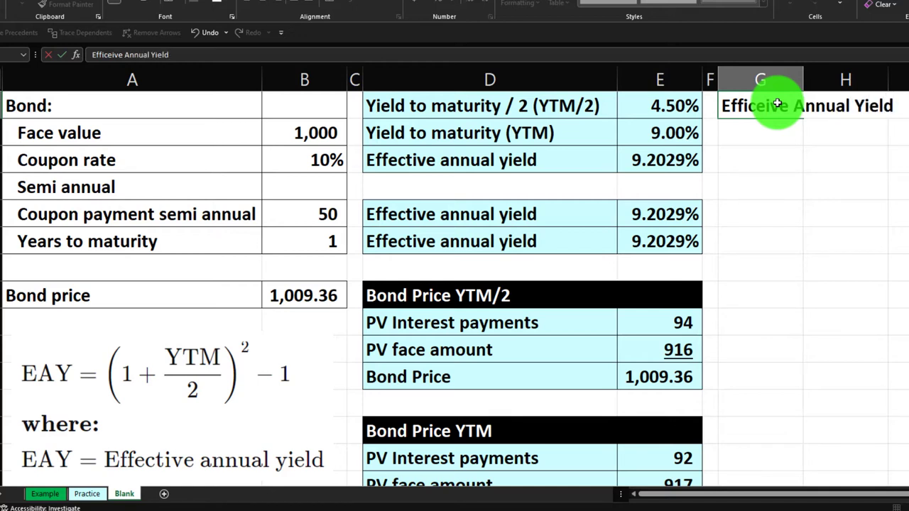
key("Return")
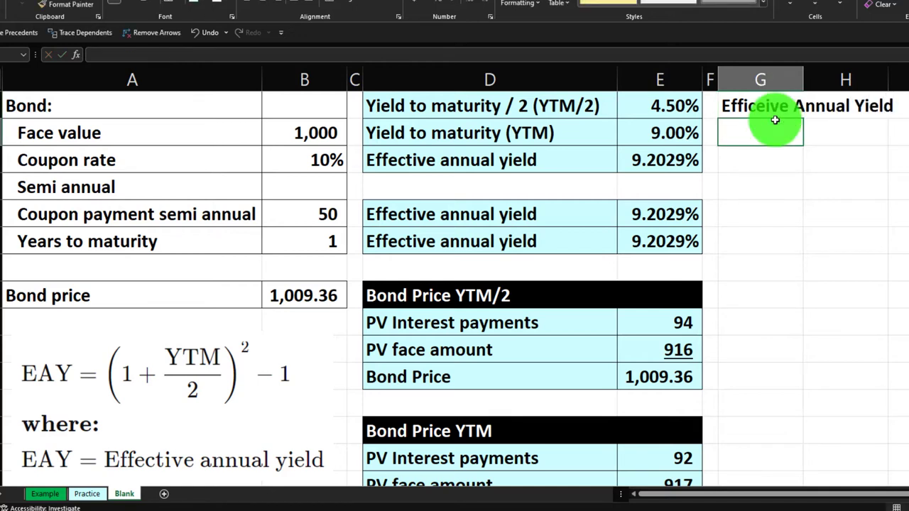
left_click(898, 206)
left_click_drag(804, 79, 898, 81)
left_click(763, 130)
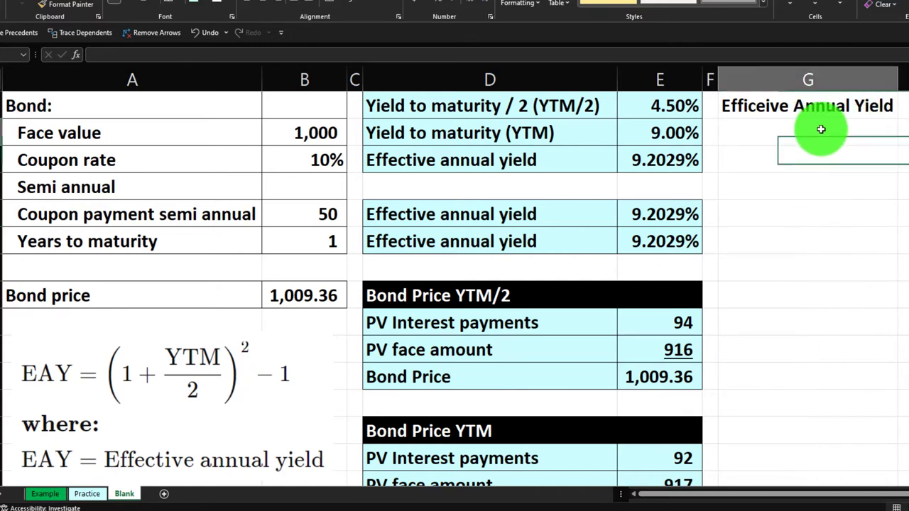
Format the row 1 heading range starting at G1 with a black fill and white text
left_click(830, 107)
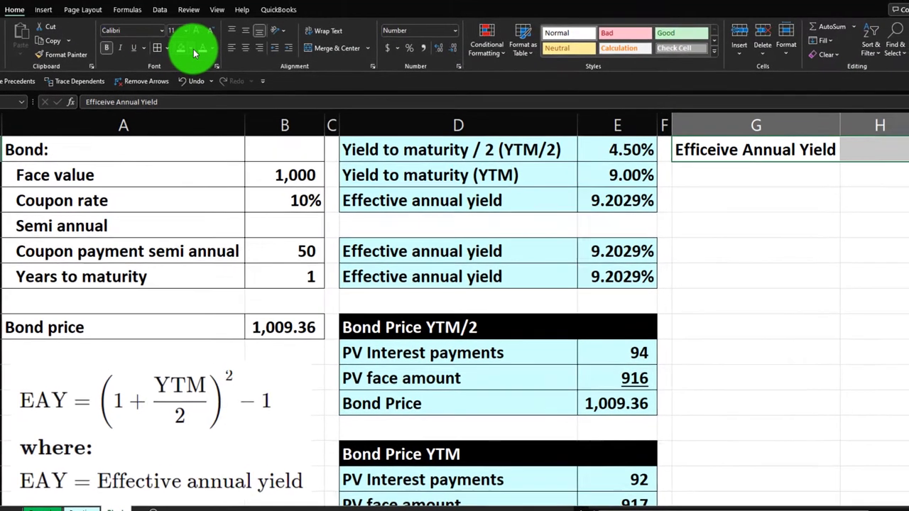
left_click(193, 49)
left_click(189, 86)
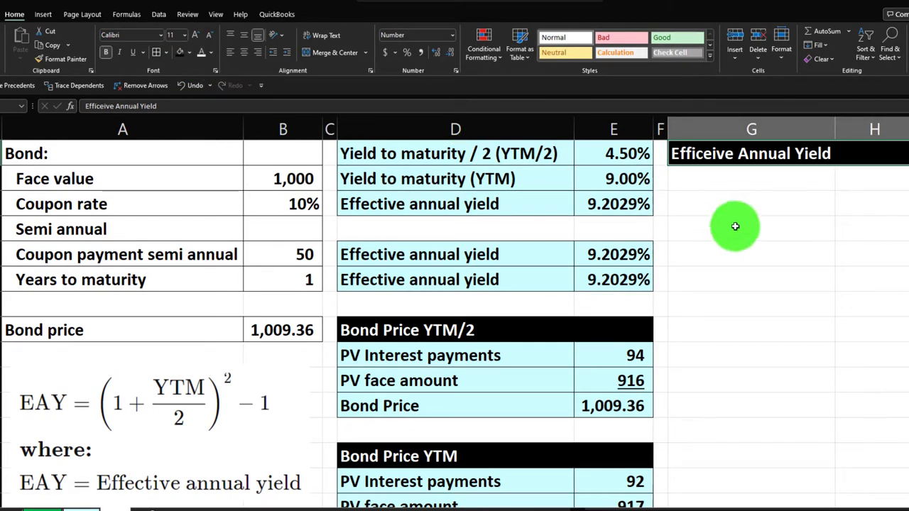
Enter the label One in G2 as the first line of the effective annual yield calculation
left_click(710, 178)
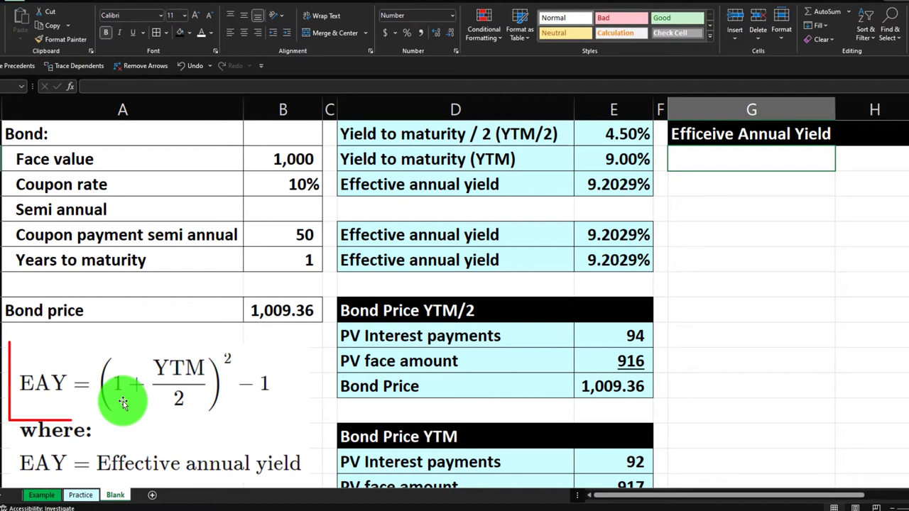
type("o")
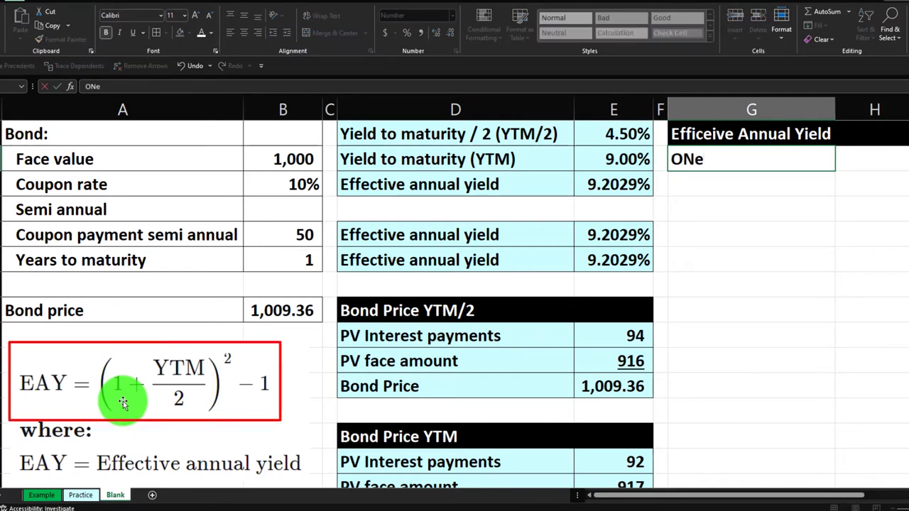
key("Tab")
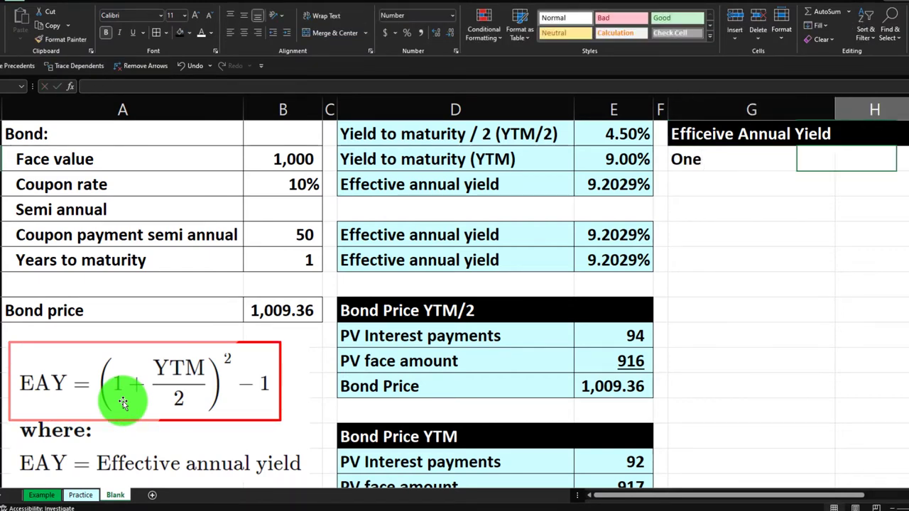
key("Tab")
key("Return")
key("Left")
key("Left")
key("Left")
key("Left")
key("Left")
key("Left")
key("Right")
key("Right")
key("Right")
key("Right")
key("Right")
key("Right")
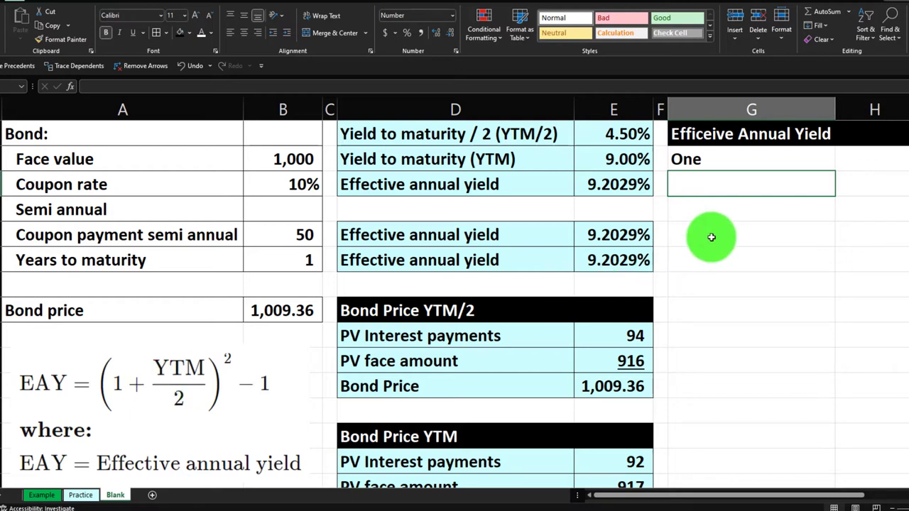
Enter the label YTM / 2: in G3 and link the label in G4 to the Yield to maturity (YTM) label in D2
type("YTM / 2:")
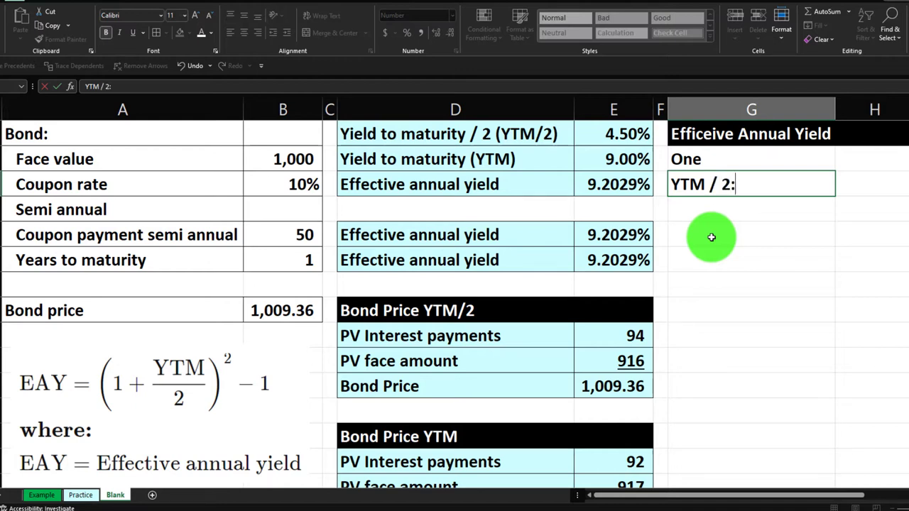
key("Return")
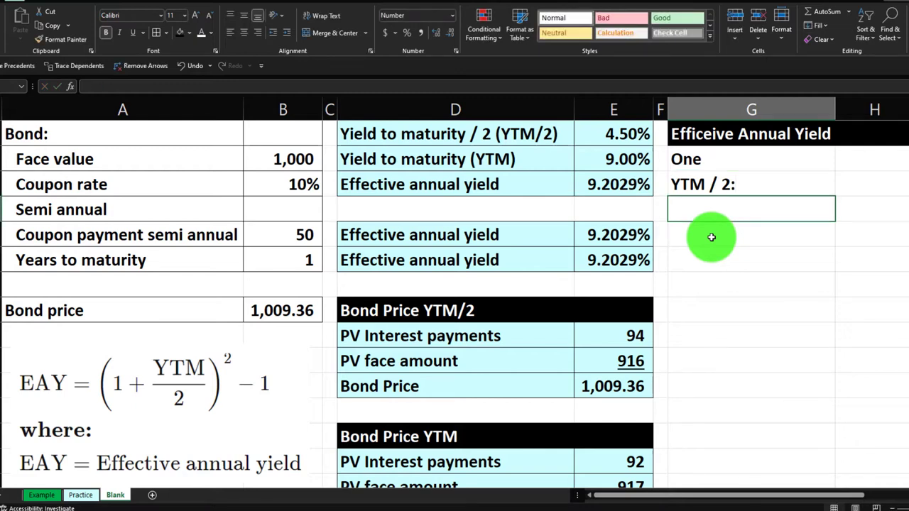
type("-")
key("Escape")
type("=")
key("Left")
key("Left")
key("Left")
key("Up")
key("Tab")
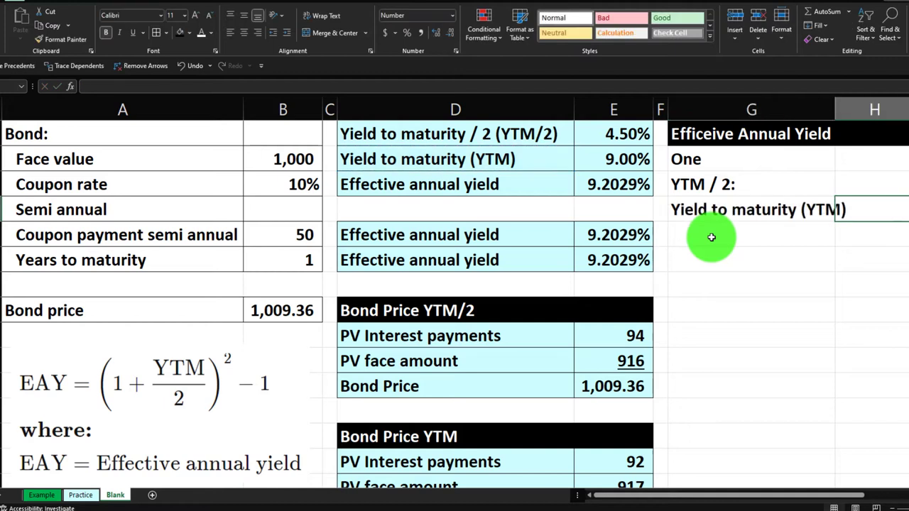
Link H4 to the yield to maturity in E2 and format it as a percentage
type("=")
key("Left")
key("Left")
key("Left")
key("Up")
key("Up")
key("shift+Tab")
key("Right")
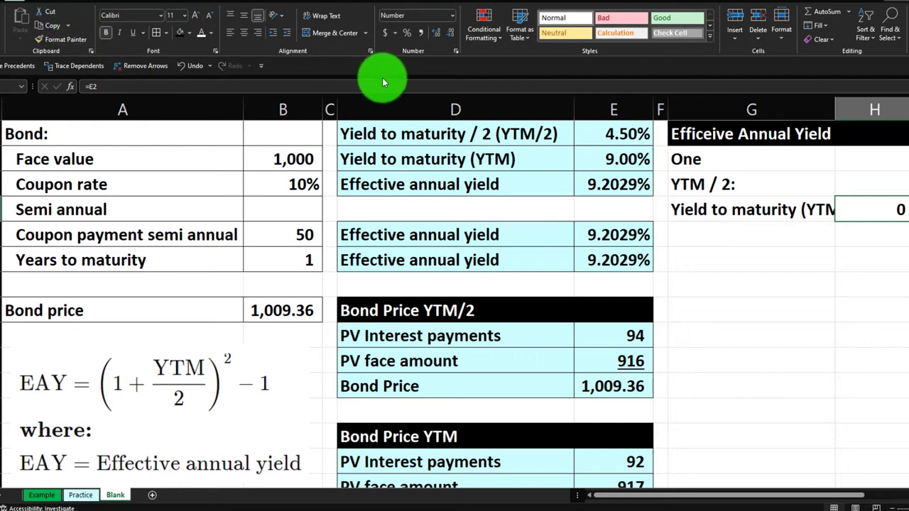
left_click(407, 32)
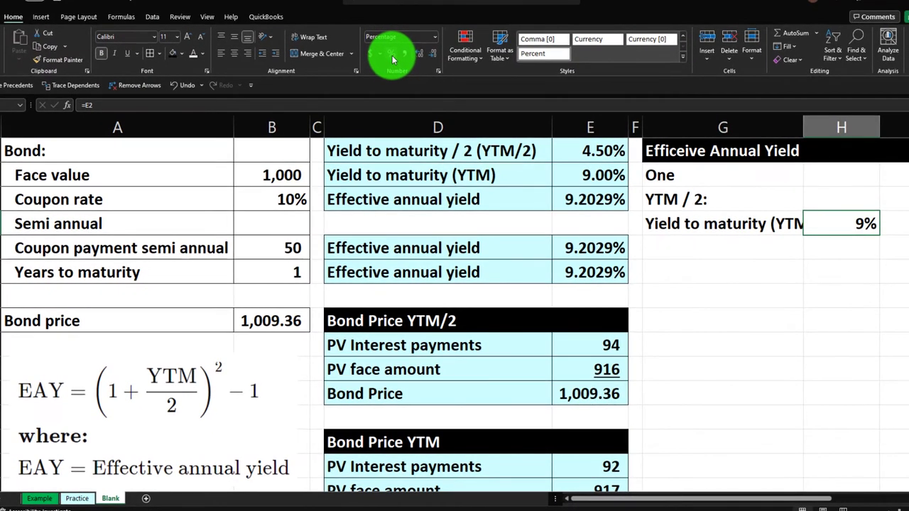
key("Return")
Enter the label Two in G5 and the value 2 in H5
key("Left")
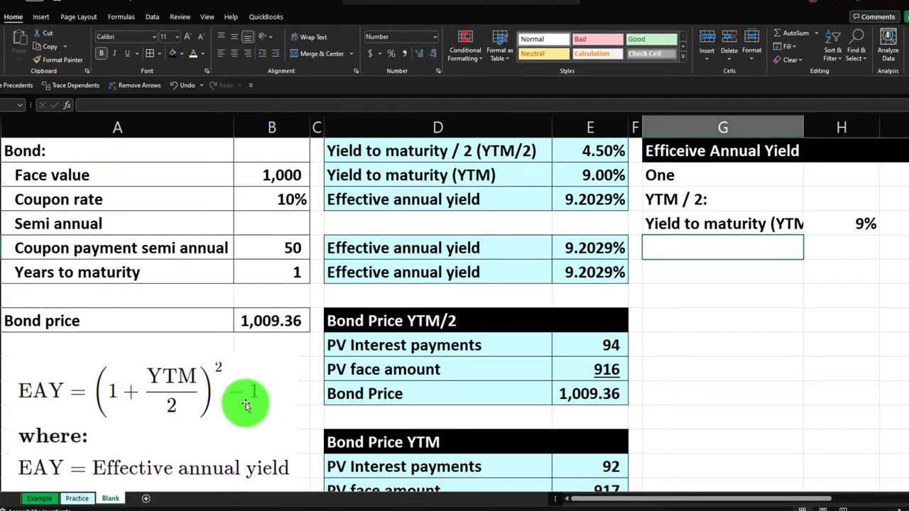
type("Two")
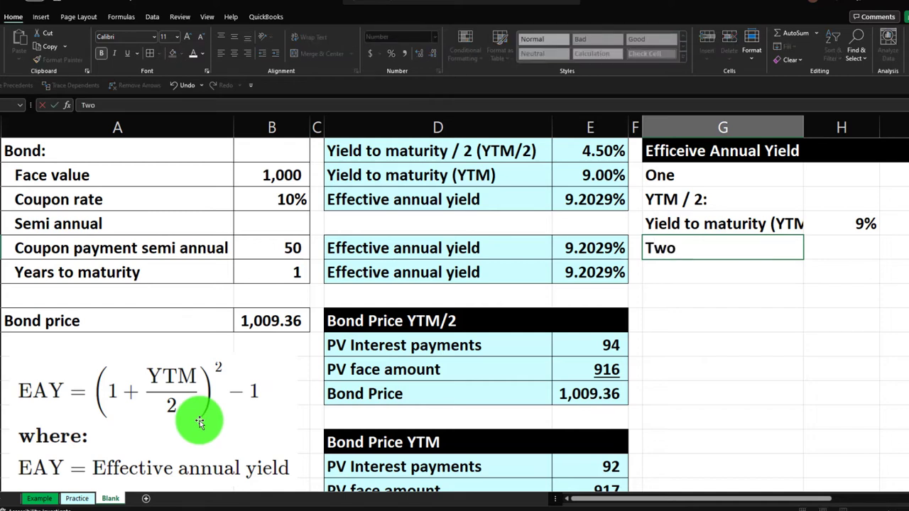
key("Right")
type("2")
key("Left")
key("Right")
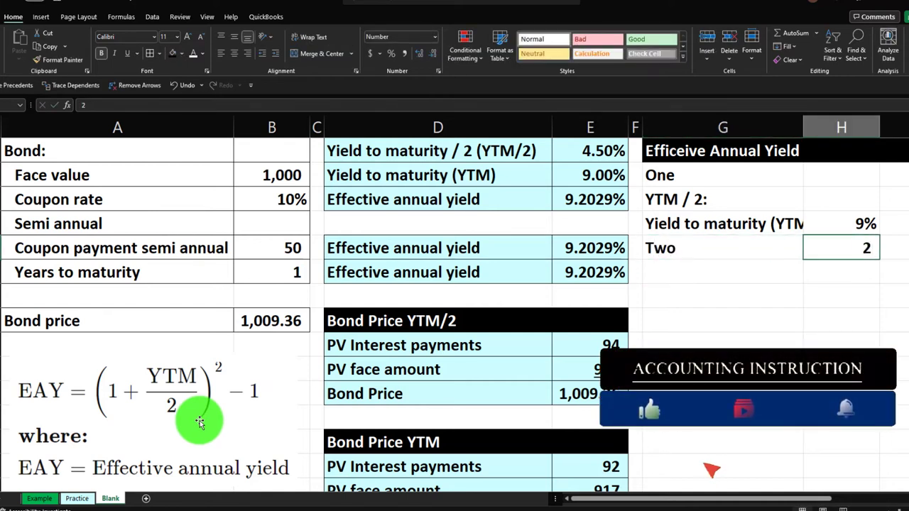
Underline the value in H5, then copy the YTM / 2: label from G3 to G6 and remove its colon
left_click(128, 54)
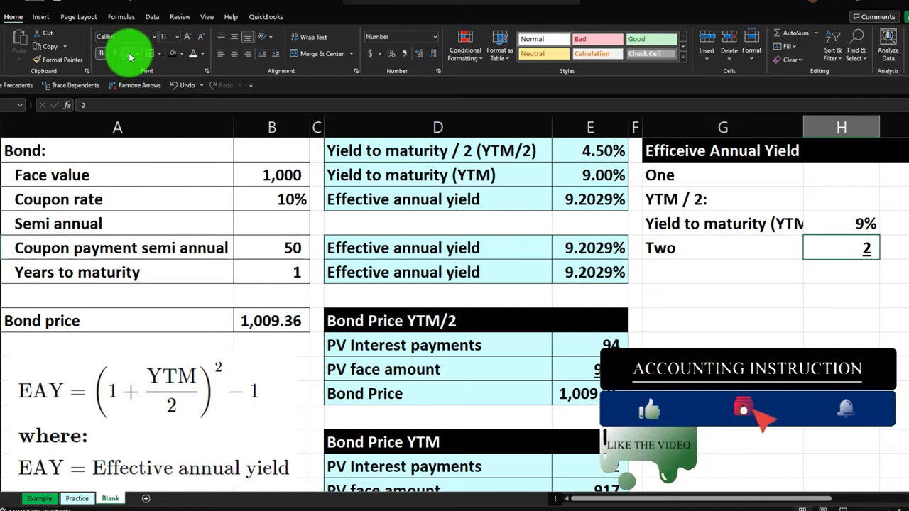
left_click(668, 272)
left_click(662, 201)
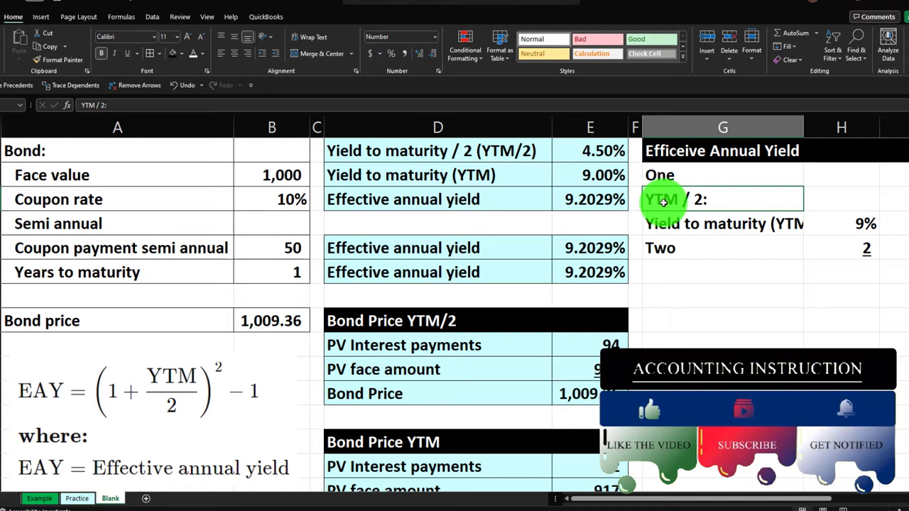
key("ctrl+c")
left_click(668, 253)
left_click(670, 270)
key("ctrl+v")
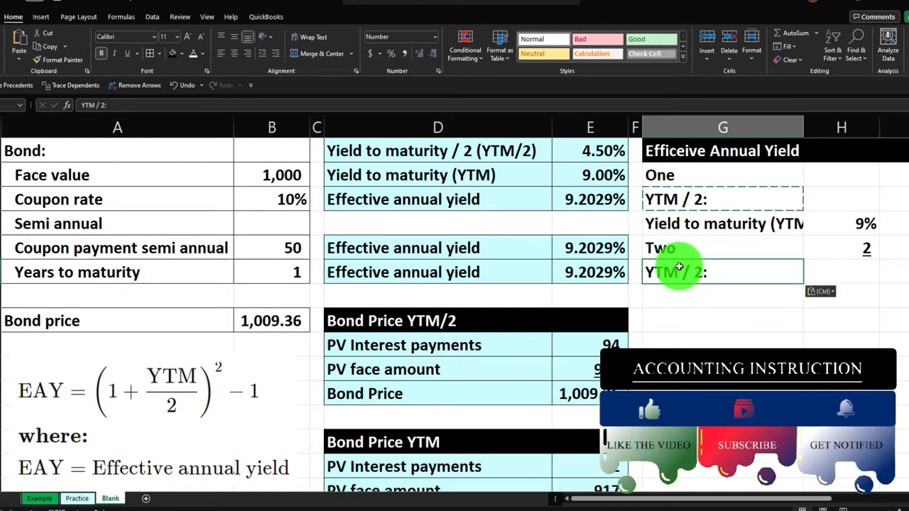
double_click(720, 271)
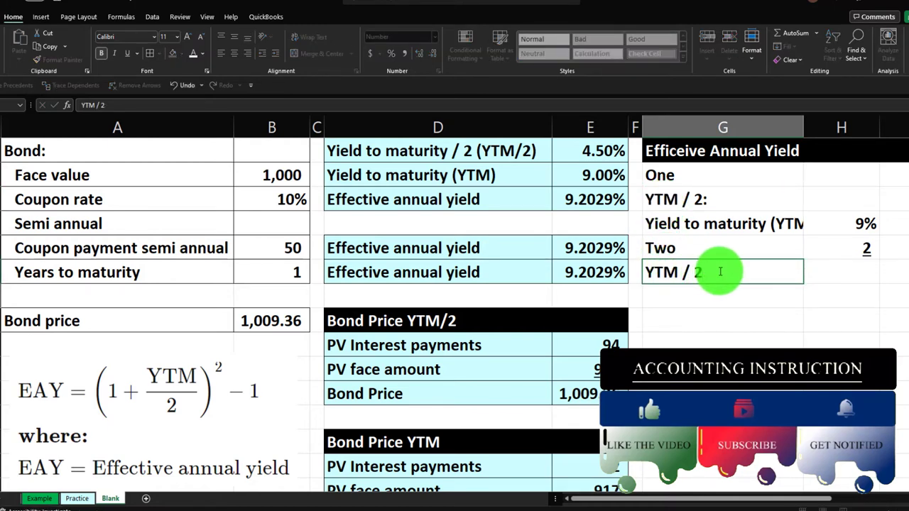
key("Return")
Indent the labels in G4:G6 by one level and the YTM / 2 label in G6 by one more level
left_click_drag(689, 224, 708, 261)
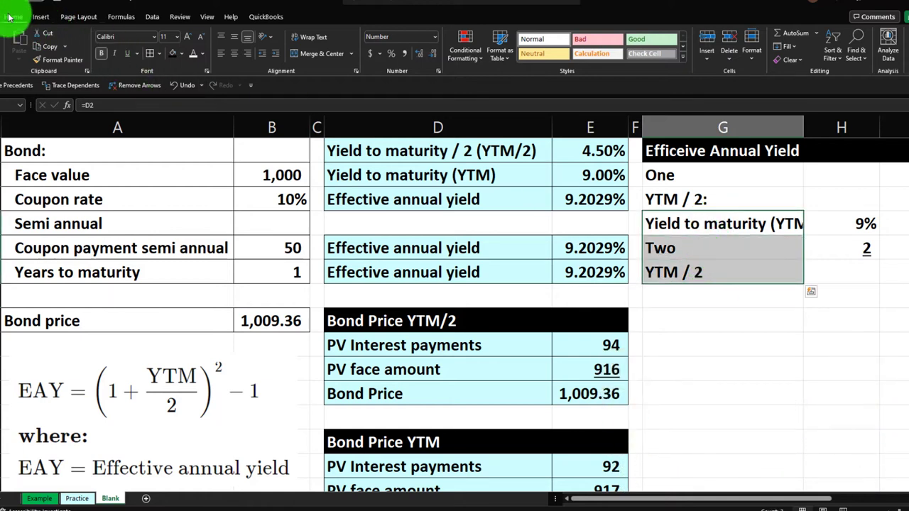
left_click(275, 53)
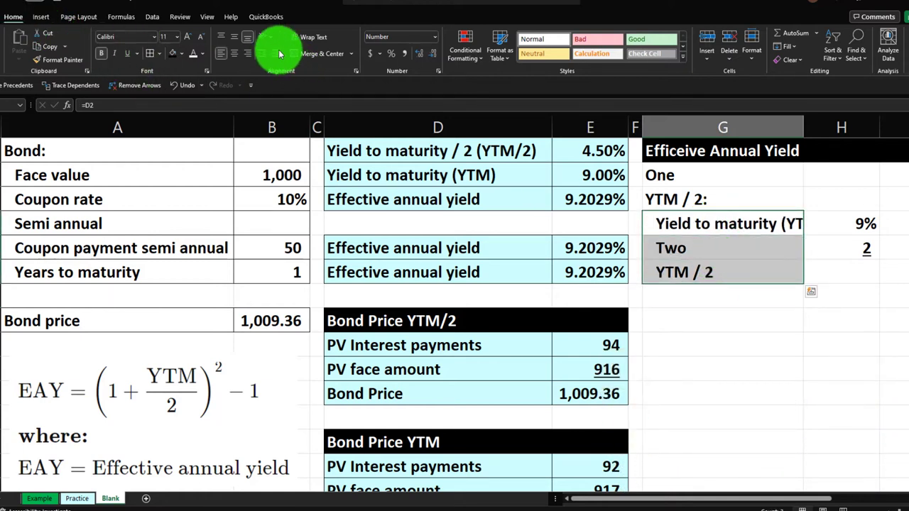
left_click(672, 270)
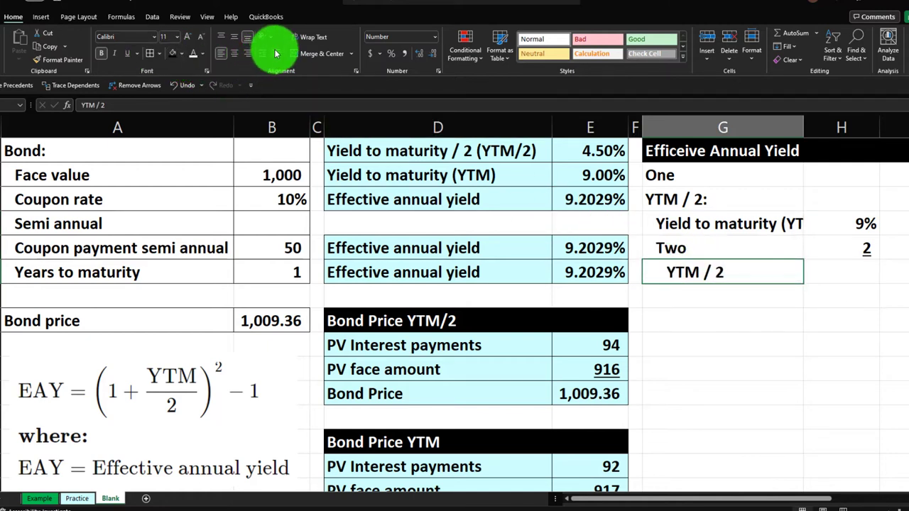
Calculate YTM / 2 in I6 with the formula =H4/H5 and format it as a percentage with two decimals
left_click(824, 269)
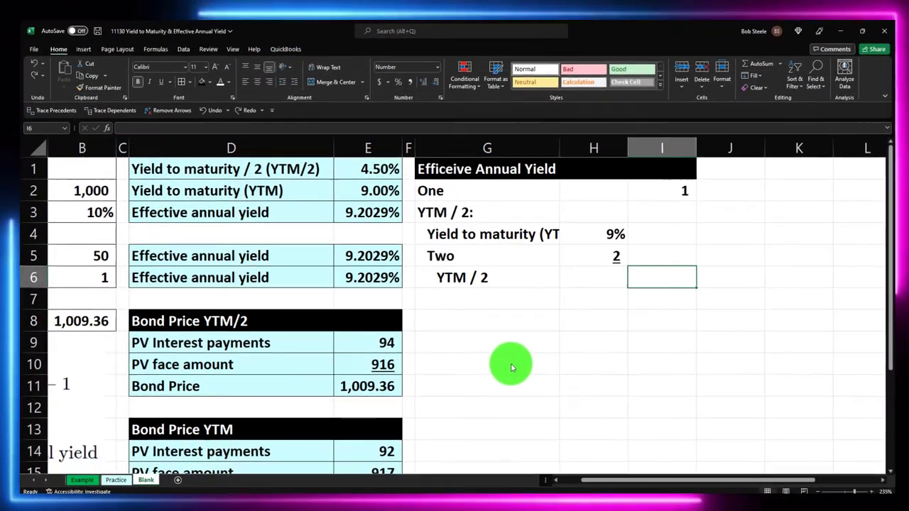
type("=")
key("Left")
key("Up")
key("Up")
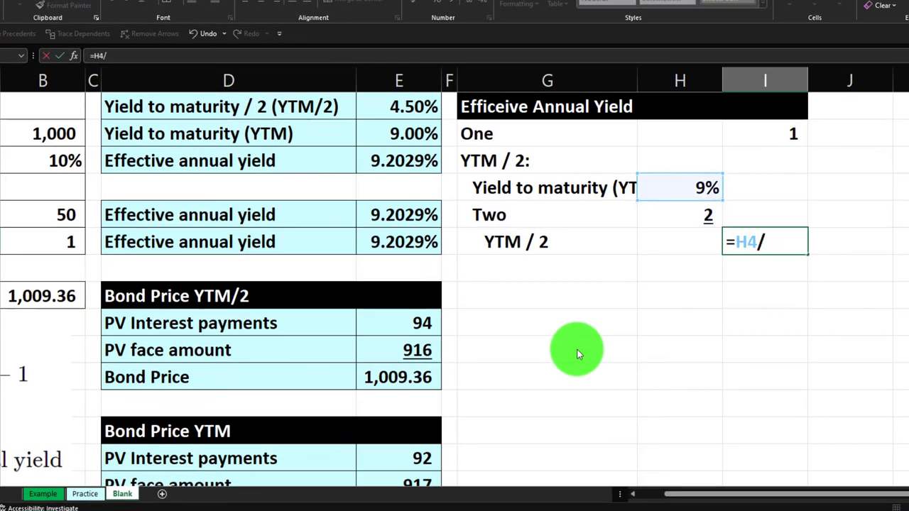
key("Left")
key("Up")
key("Return")
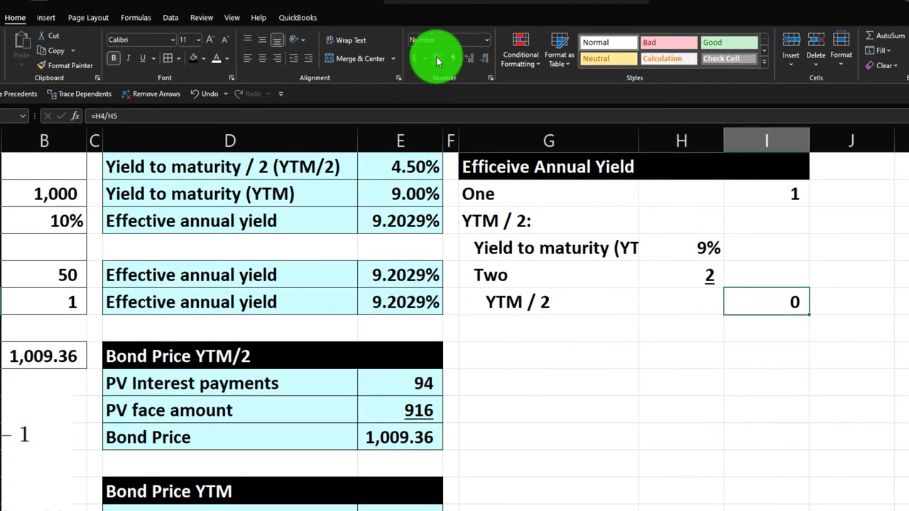
left_click(437, 58)
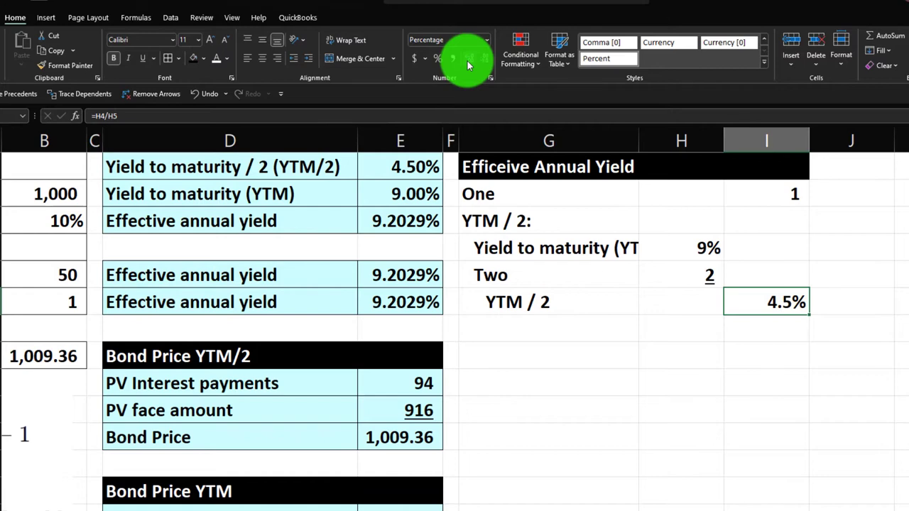
key("Return")
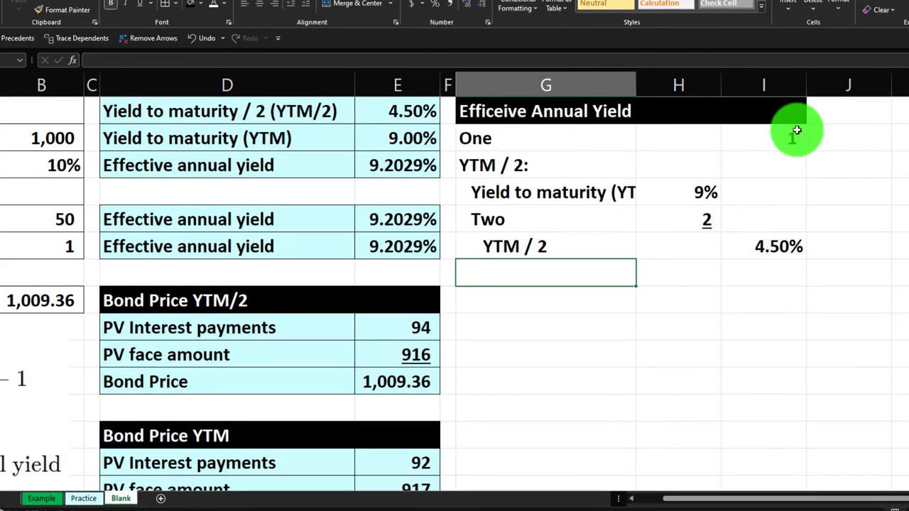
Enter the label 1+(YTM/2) in G7 and total I2:I6 with a SUM formula in I7
type("1+(YTM/2")
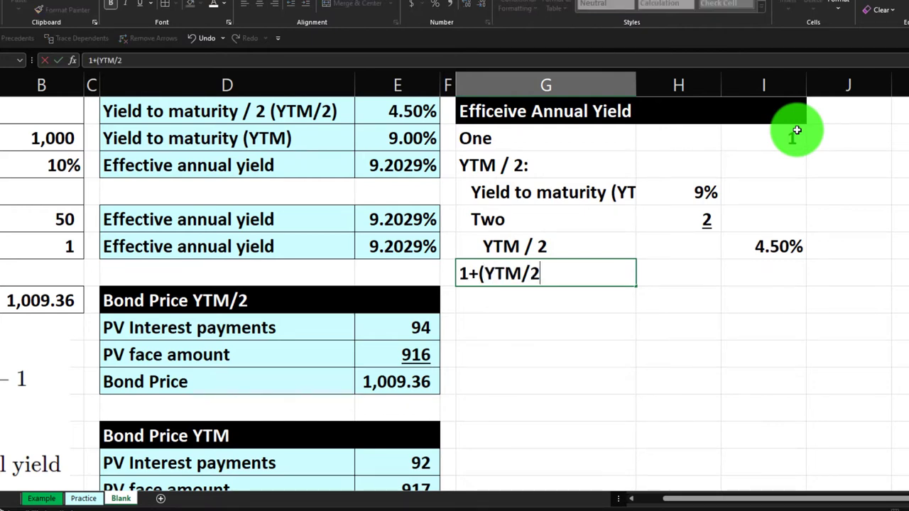
key("Tab")
key("Tab")
type("=sum(")
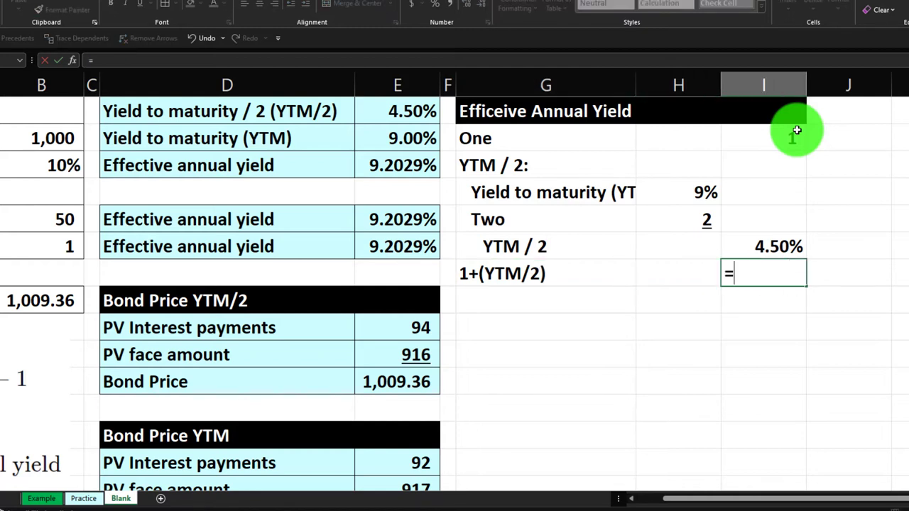
key("Up")
key("shift+Up")
key("shift+Up")
key("shift+Up")
key("shift+Up")
key("Return")
Underline the YTM / 2 value in I6 and format the sum in I7 as a percentage with two decimals
key("Up")
key("Up")
key("Right")
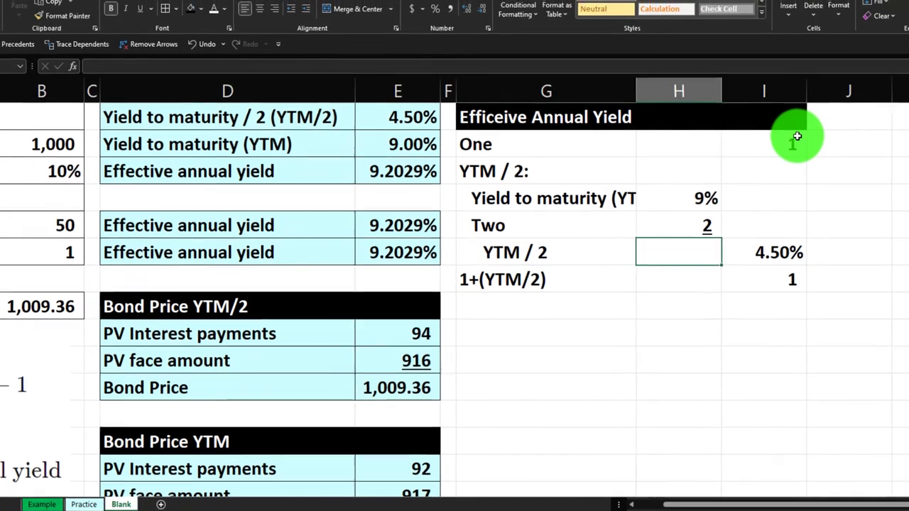
key("Right")
left_click(144, 58)
key("Down")
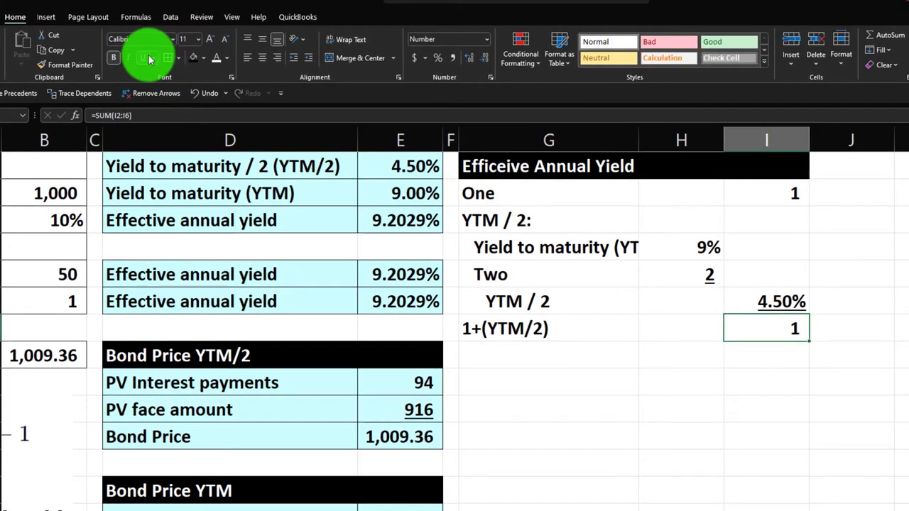
left_click(436, 59)
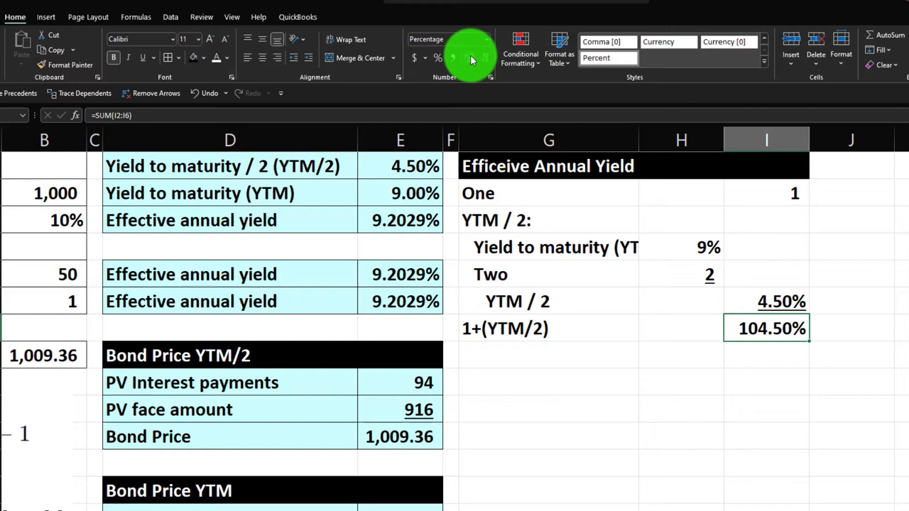
Enter the label Squeared in G8 and square the sum in I8 with the formula =I7^2
left_click(518, 354)
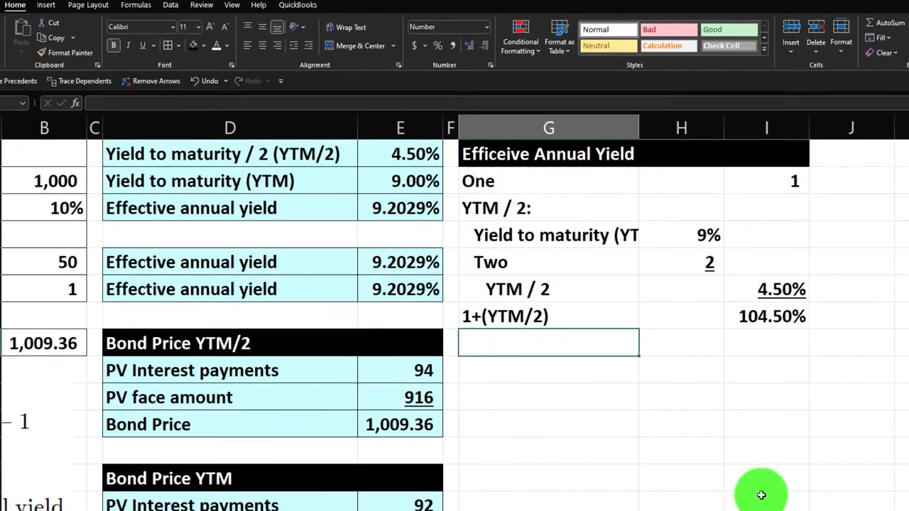
left_click_drag(814, 504, 618, 498)
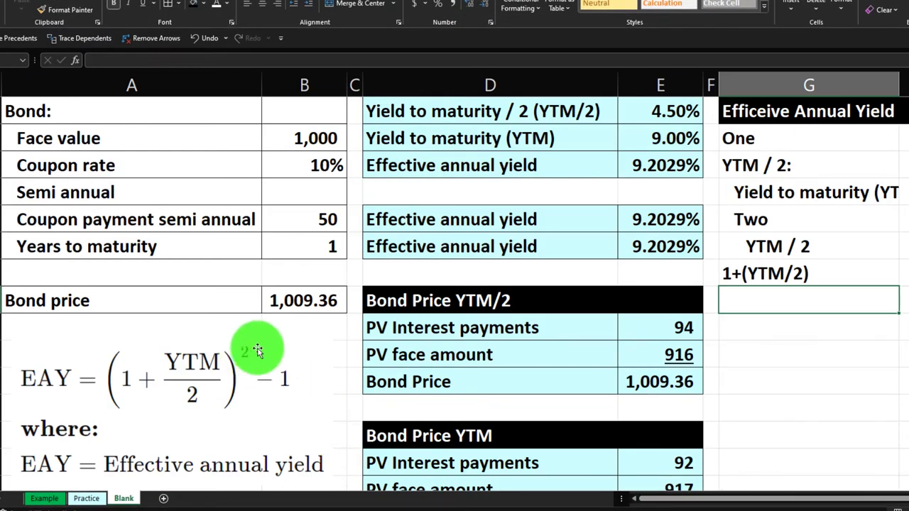
left_click_drag(772, 497, 781, 497)
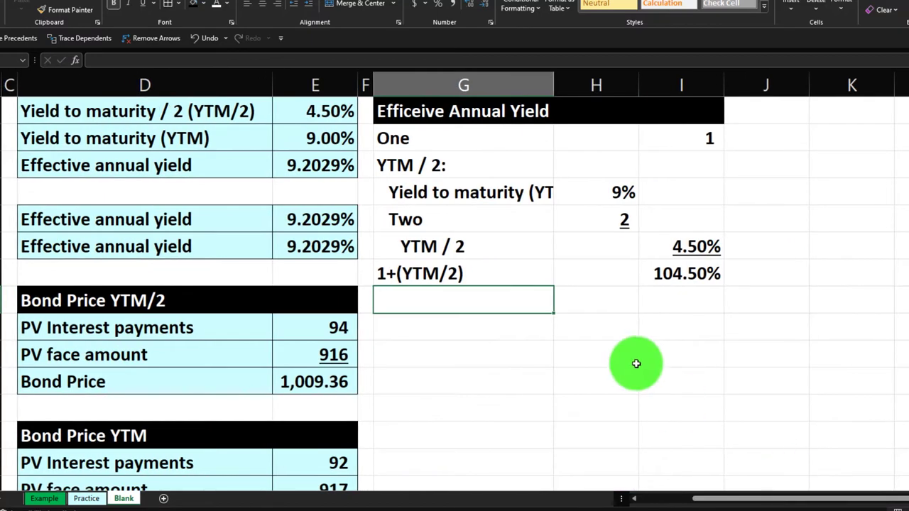
type("Sq")
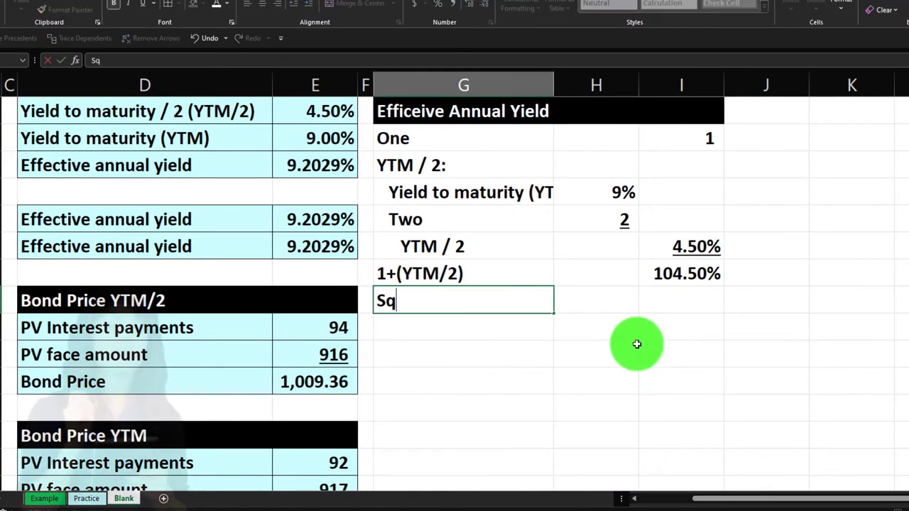
key("Right")
key("Right")
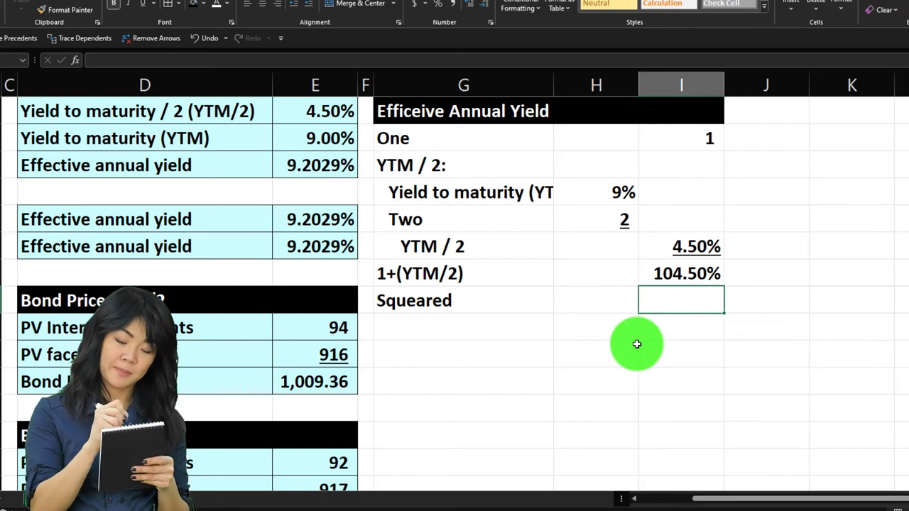
type("=")
key("Up")
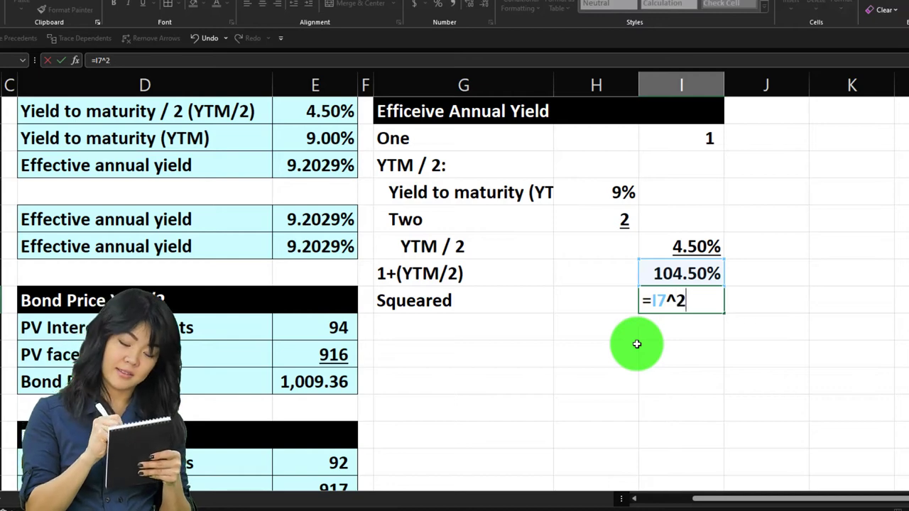
key("Return")
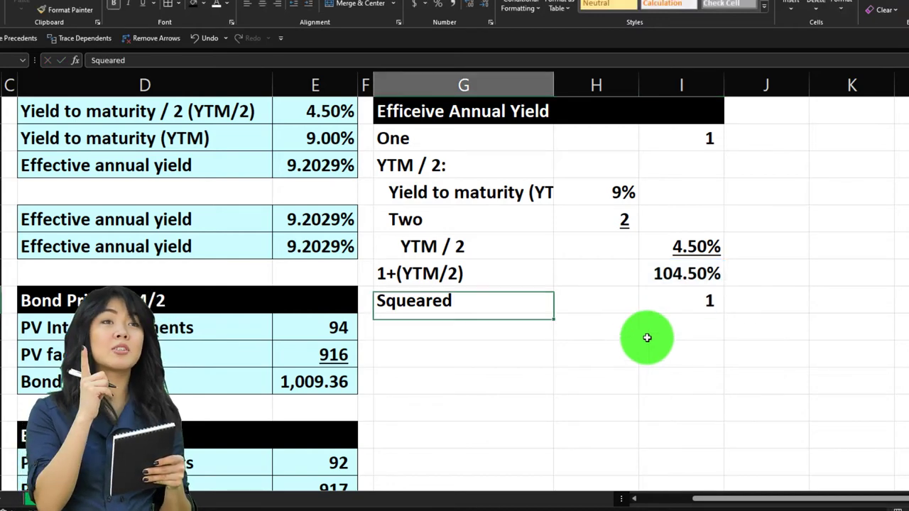
Format the squared value in I8 as a percentage with two decimals
key("Up")
key("Right")
key("Right")
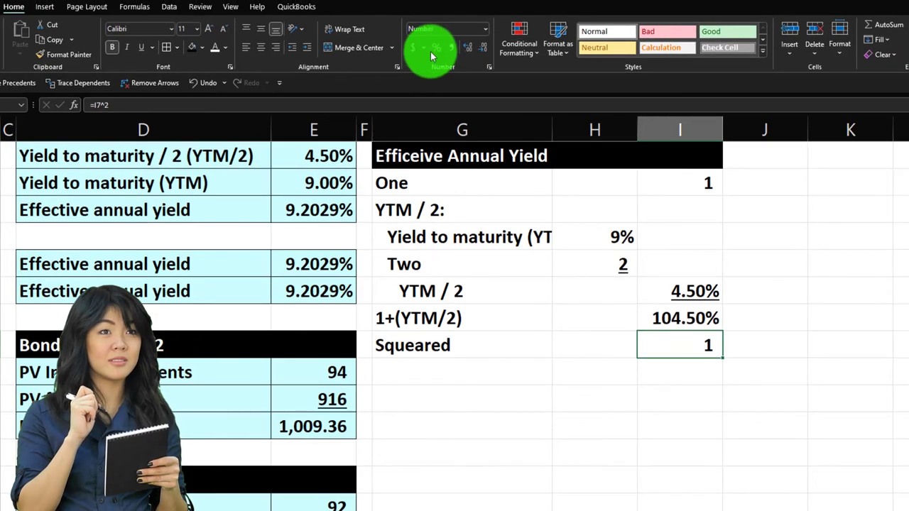
left_click(434, 48)
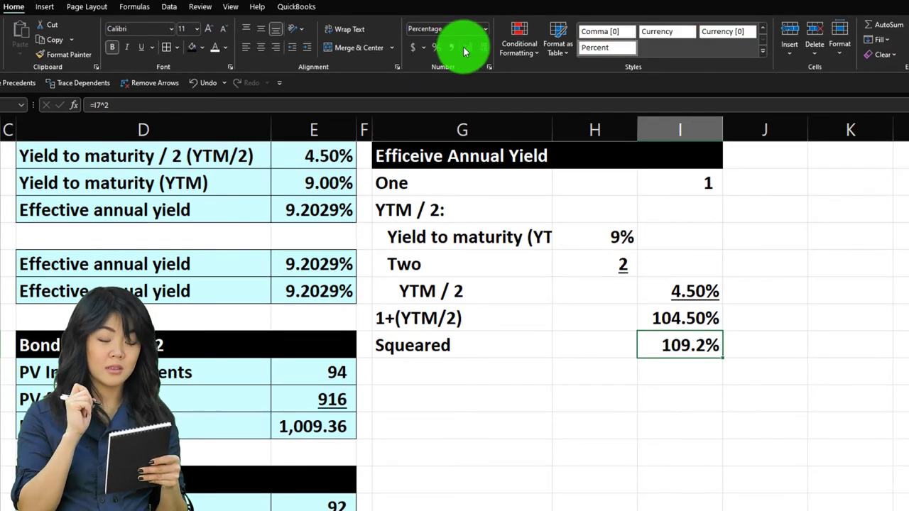
Enter the label Less one in G9 and the value 1 in I9
scroll(703, 478, "left", 2)
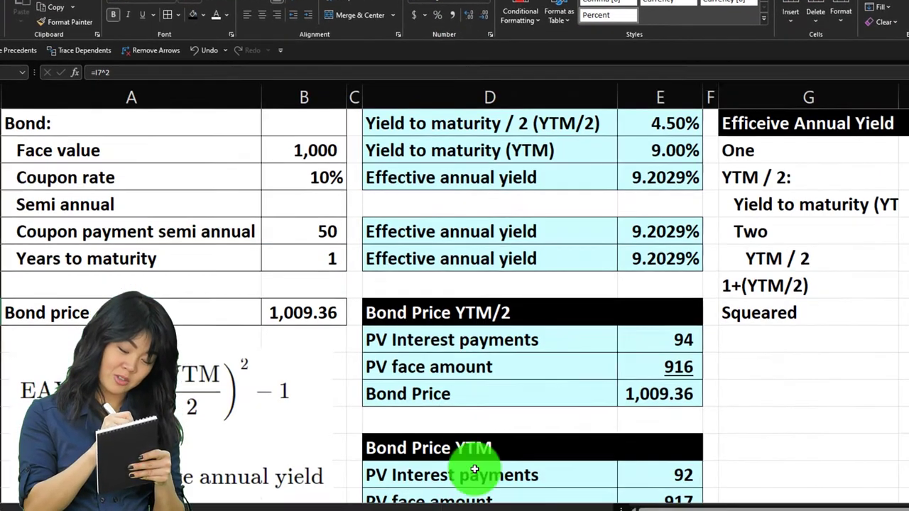
scroll(761, 491, "right", 3)
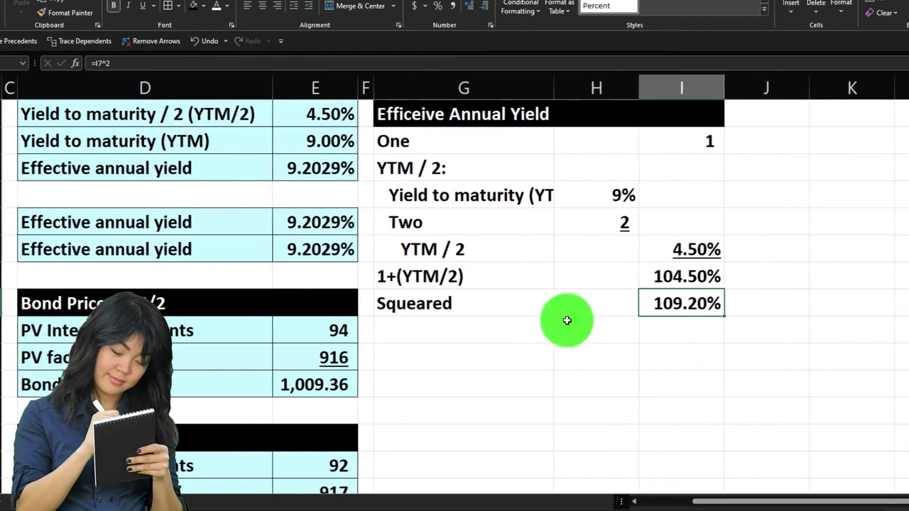
left_click(513, 316)
type("Less")
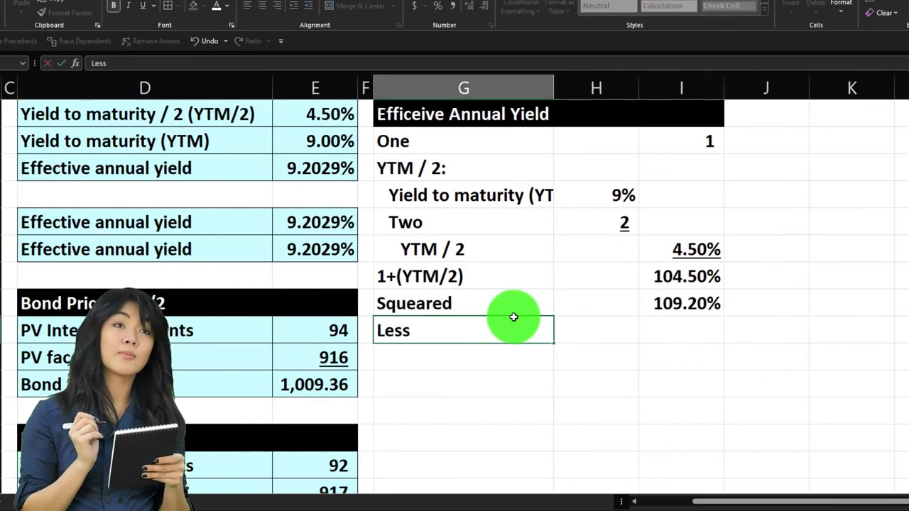
type(" on")
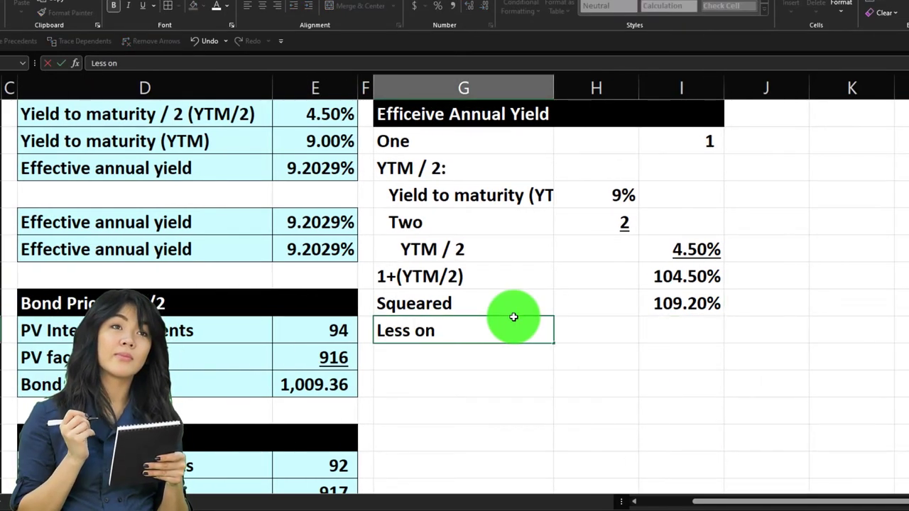
type("e")
key("Tab")
key("Tab")
type("1")
key("Return")
Underline the 1 in I9 beside the Less one label
key("Up")
key("Right")
key("Right")
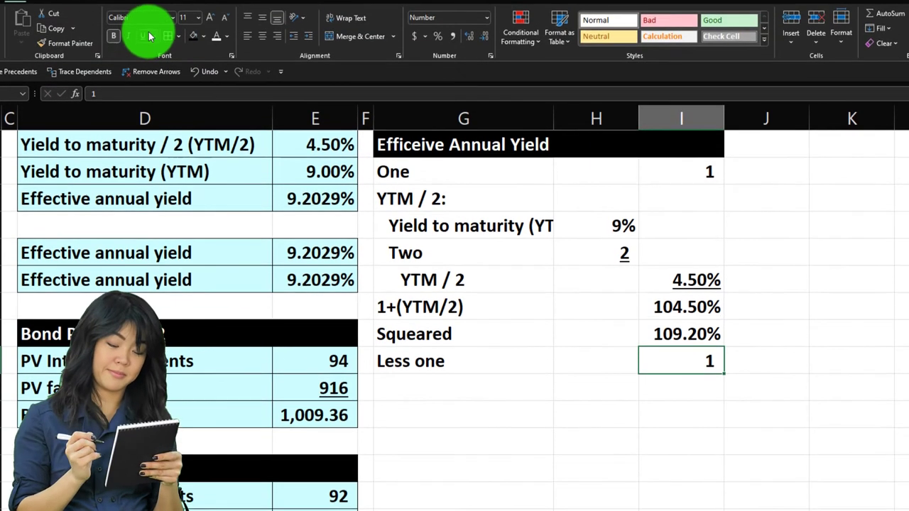
left_click(147, 35)
Subtract I9 from I8 in I10 with the formula =I8-I9 and format it as a percentage with three decimals
key("Down")
type("=")
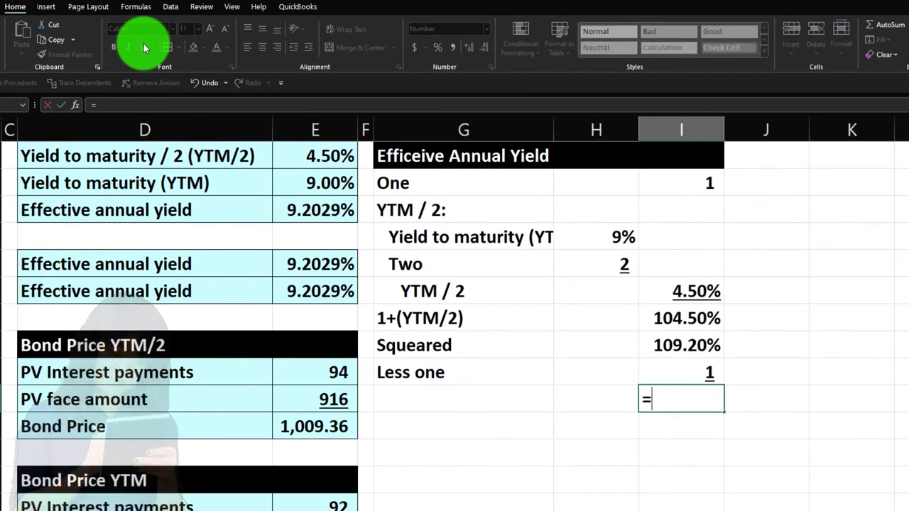
key("Up")
key("Up")
type("-")
key("Up")
key("Return")
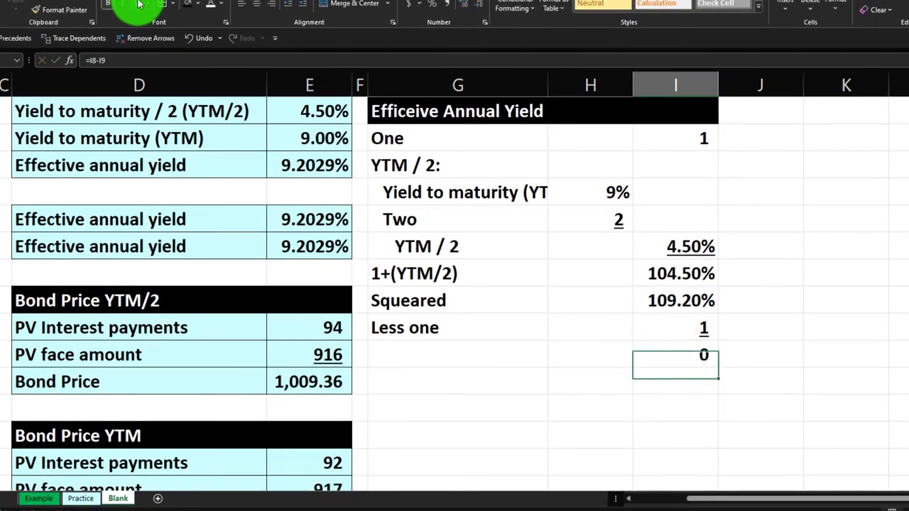
key("Up")
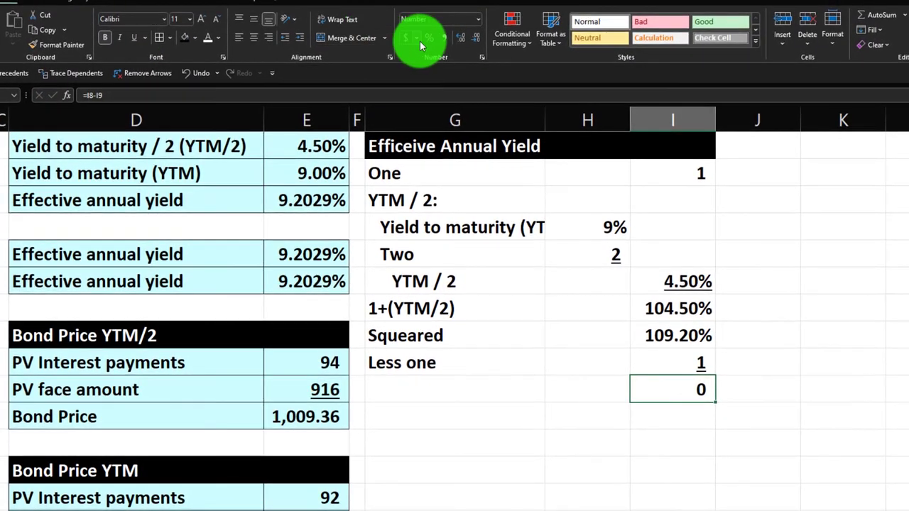
left_click(432, 5)
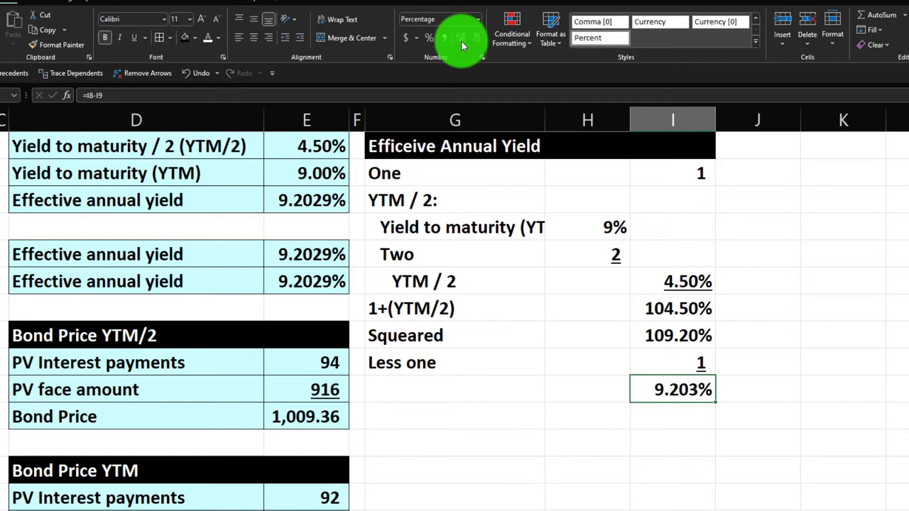
Label the result in G10 with a formula linked to the Effective annual yield label in column D
scroll(406, 305, "down", 1)
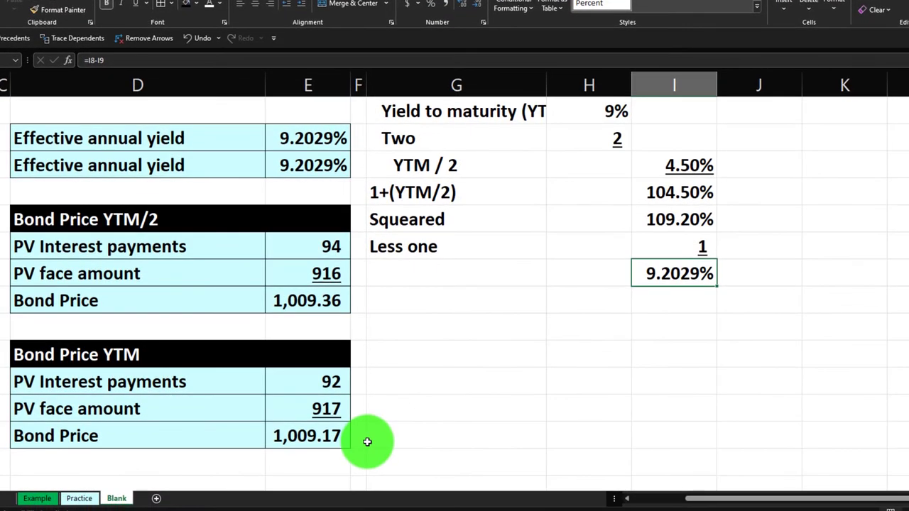
scroll(362, 308, "up", 1)
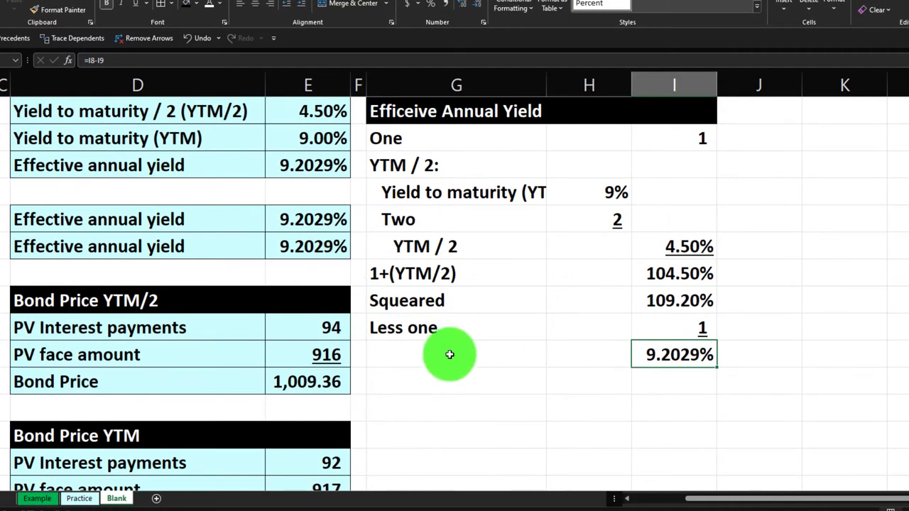
left_click(449, 355)
type("=")
key("Left")
key("Left")
key("Left")
key("Left")
key("Up")
key("Up")
key("Up")
key("Up")
key("Right")
key("Return")
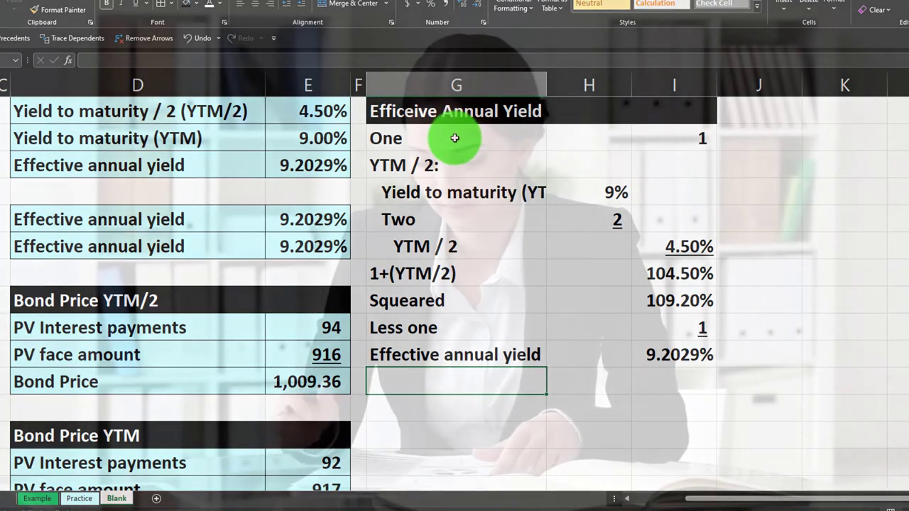
Add borders and the light blue fill to G2:I10, then widen column G and narrow column H to fit their contents
left_click_drag(457, 137, 645, 357)
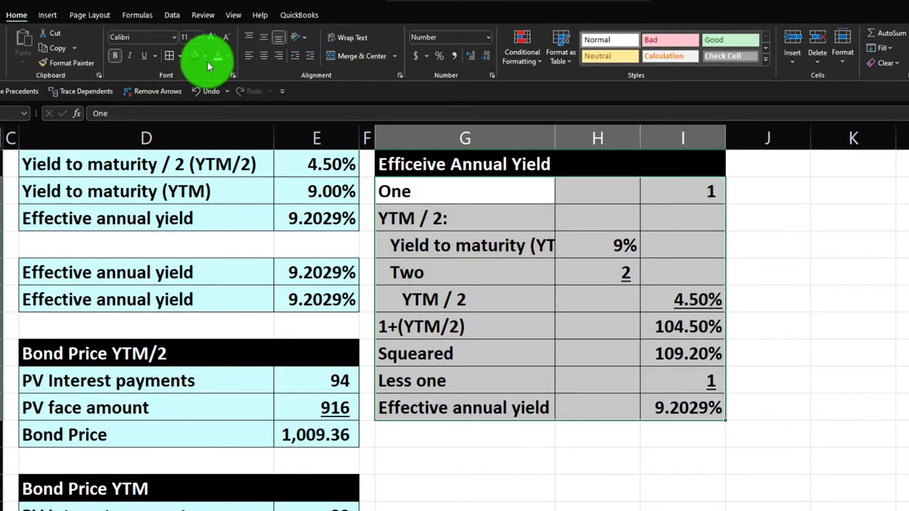
left_click(198, 14)
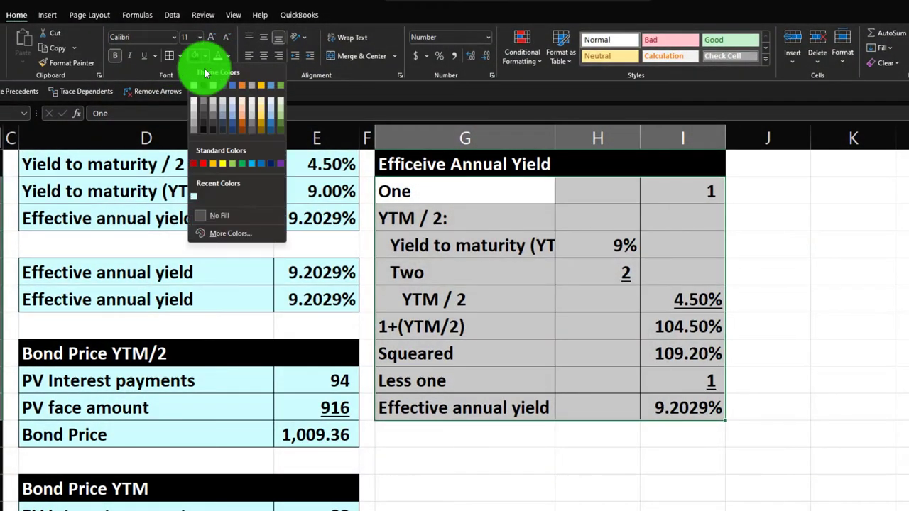
left_click(194, 196)
left_click(466, 299)
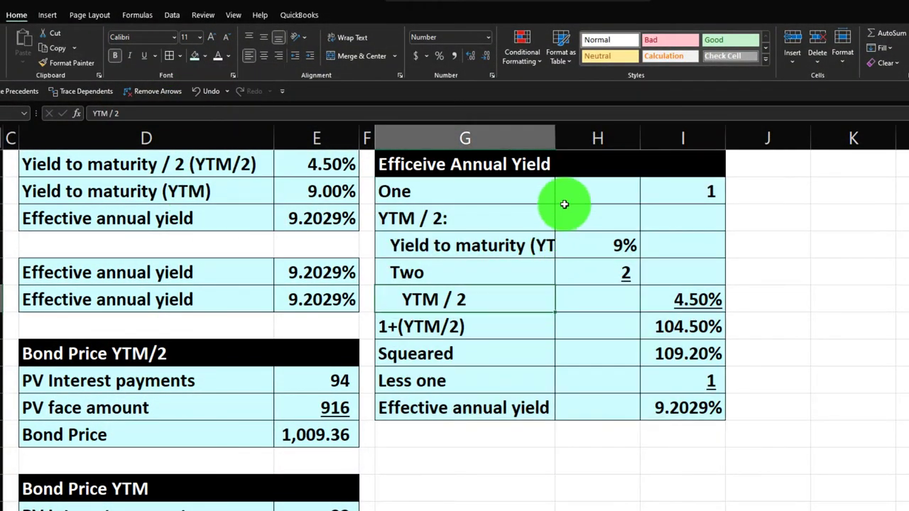
left_click_drag(640, 139, 586, 131)
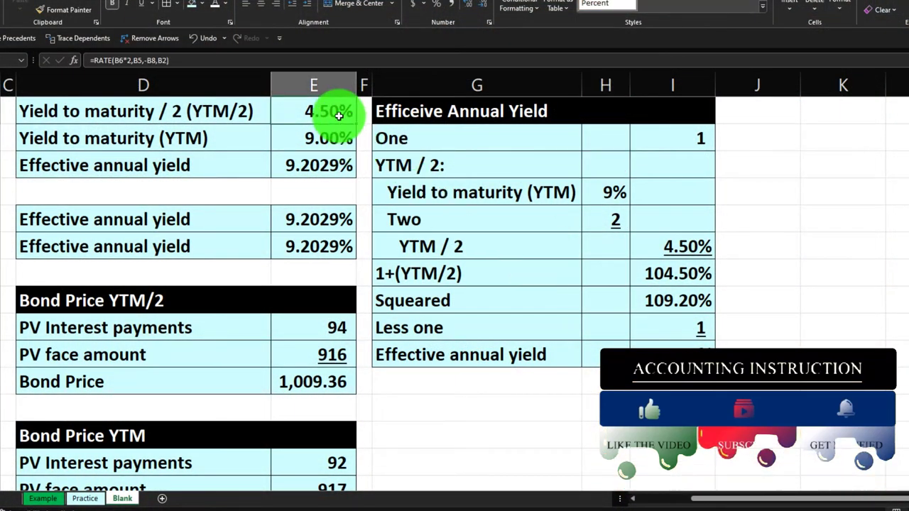
Copy the formatting of spacer column F onto column J to make it equally narrow
key("Right")
key("Right")
key("Right")
key("Right")
key("Right")
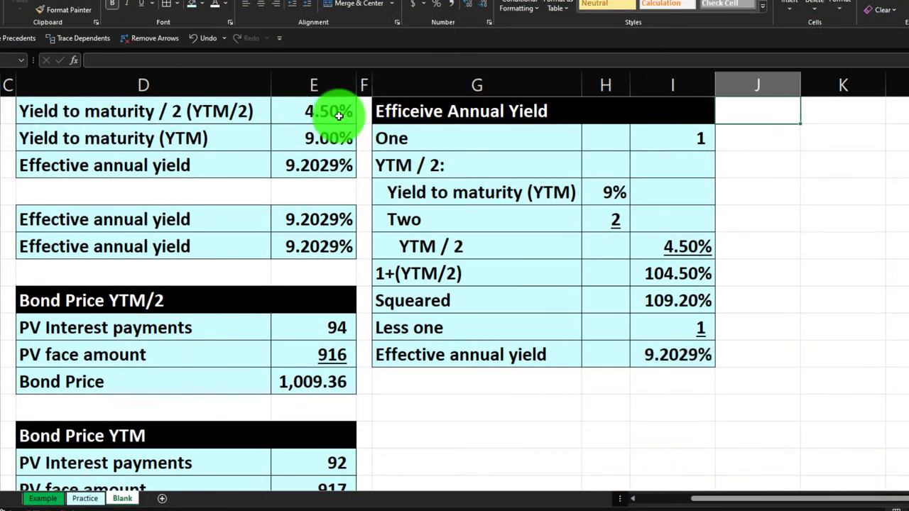
left_click(364, 84)
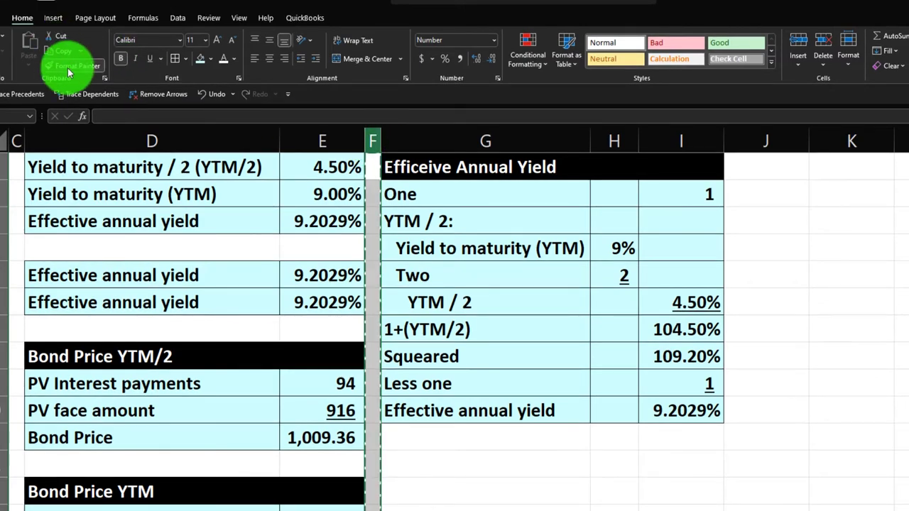
left_click(745, 142)
Enter the labels Years in K1 and Periods in K2
left_click(767, 163)
type("Year")
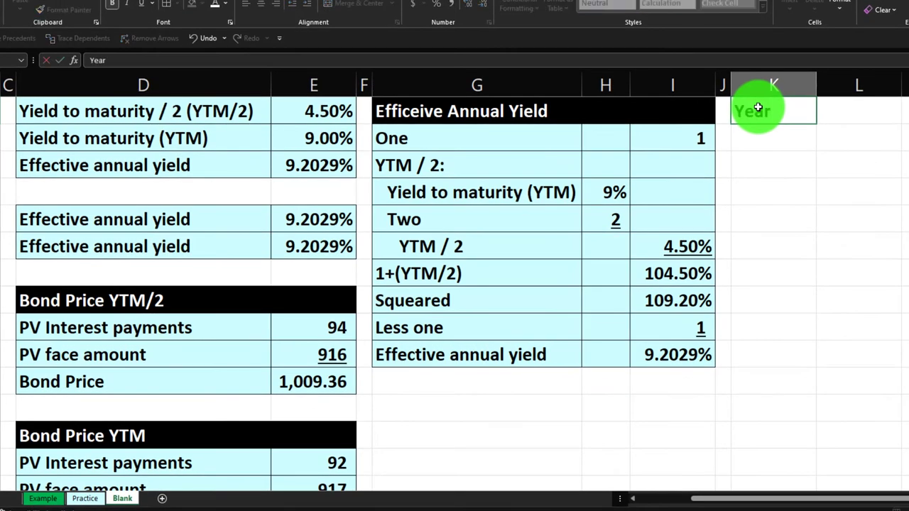
type("s")
key("Return")
type("Per")
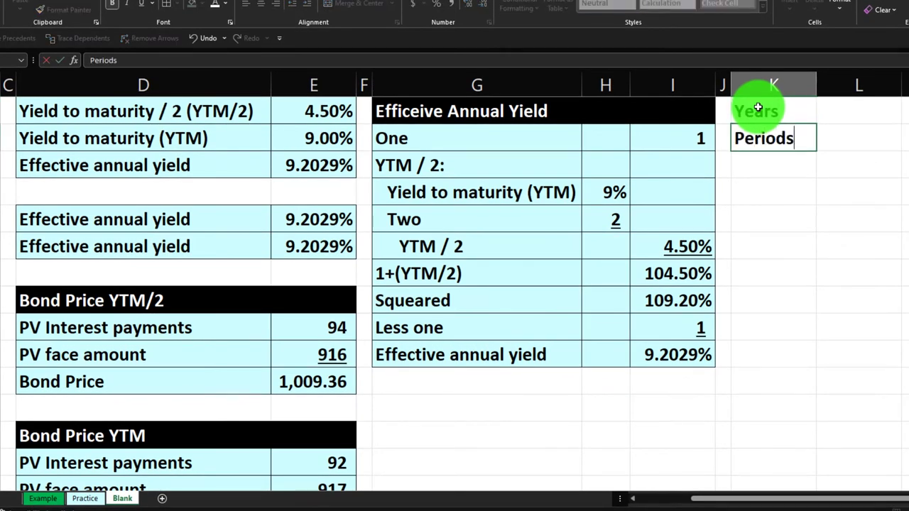
type("iods")
key("Tab")
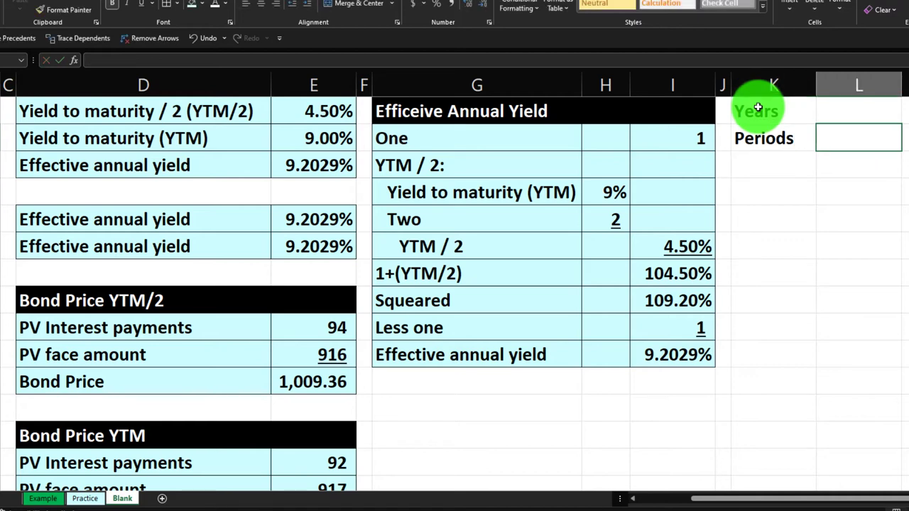
Enter periods 1 and 2 in L2 and M2, and year 1 in L1
type("1")
key("Tab")
key("Tab")
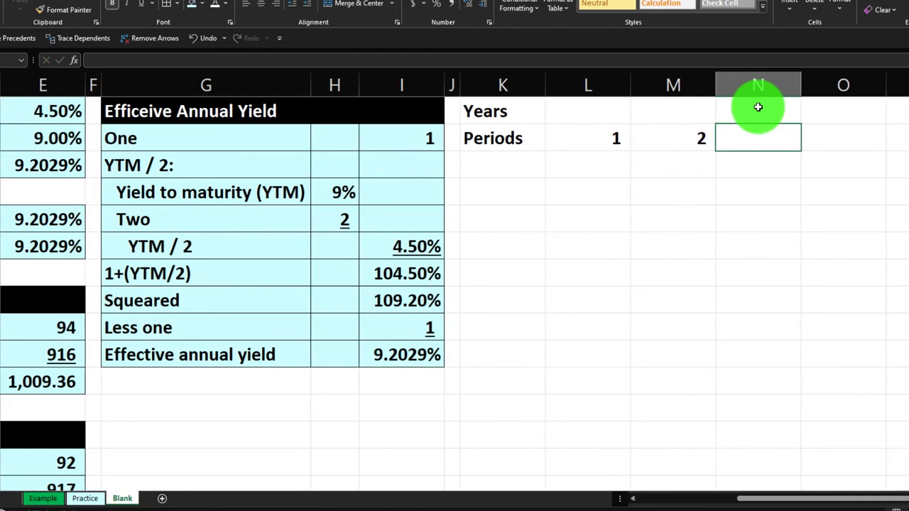
key("Left")
key("Left")
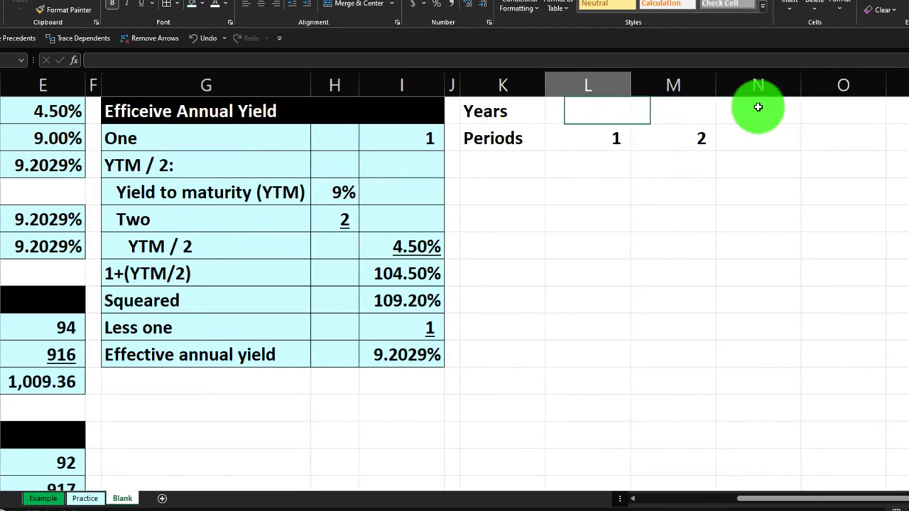
type("1")
key("Return")
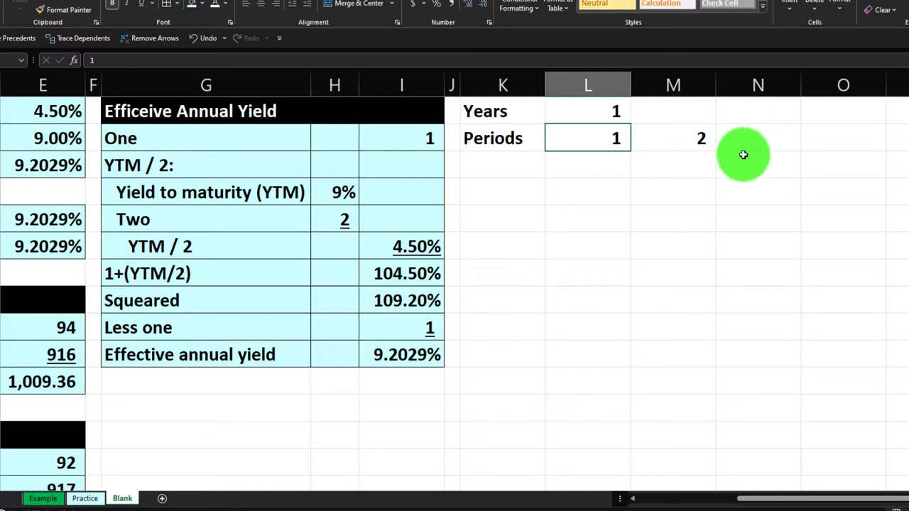
Try merging and centering the year value across L1:M1
left_click_drag(594, 112, 657, 107)
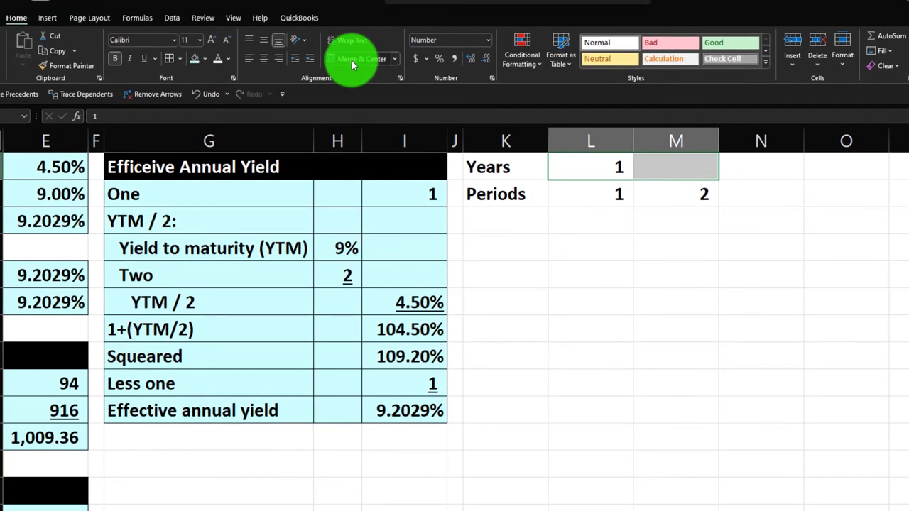
left_click(353, 62)
left_click(675, 226)
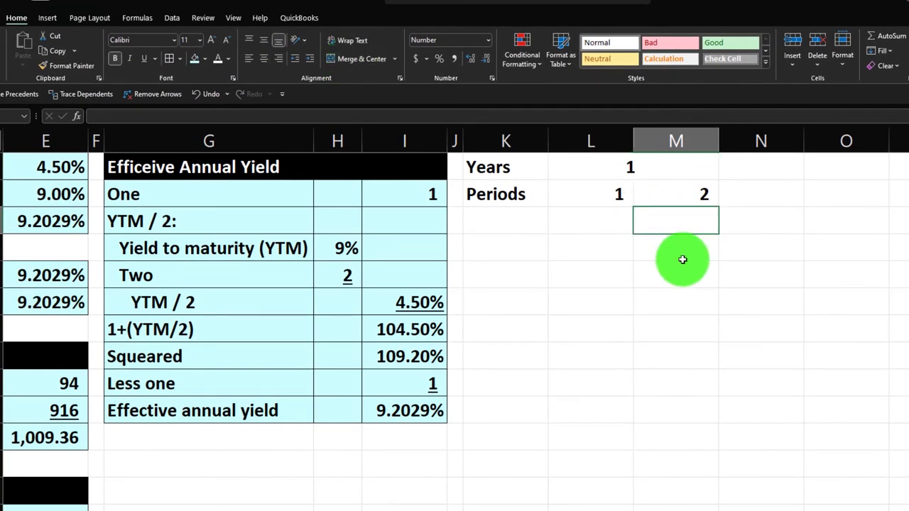
left_click(635, 168)
left_click(645, 137)
left_click(632, 167)
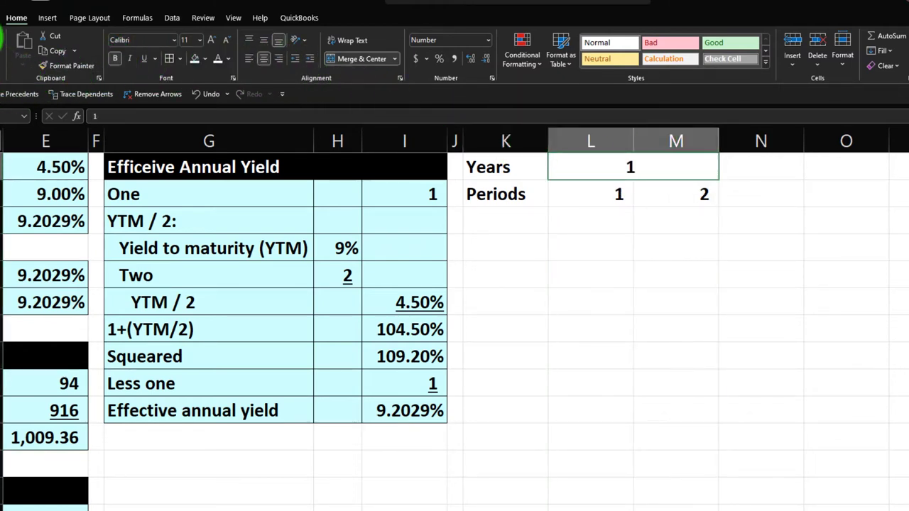
Set the horizontal alignment of L1:M1 to Center Across Selection
right_click(605, 170)
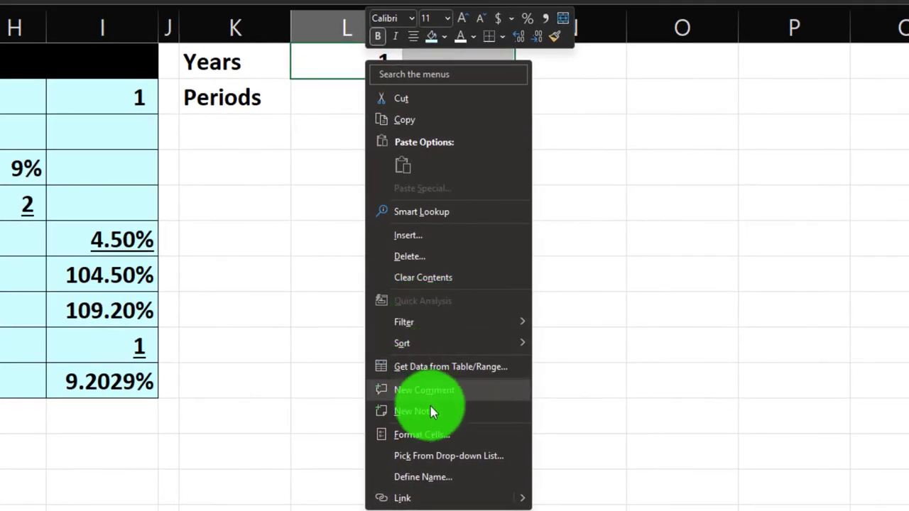
left_click(429, 434)
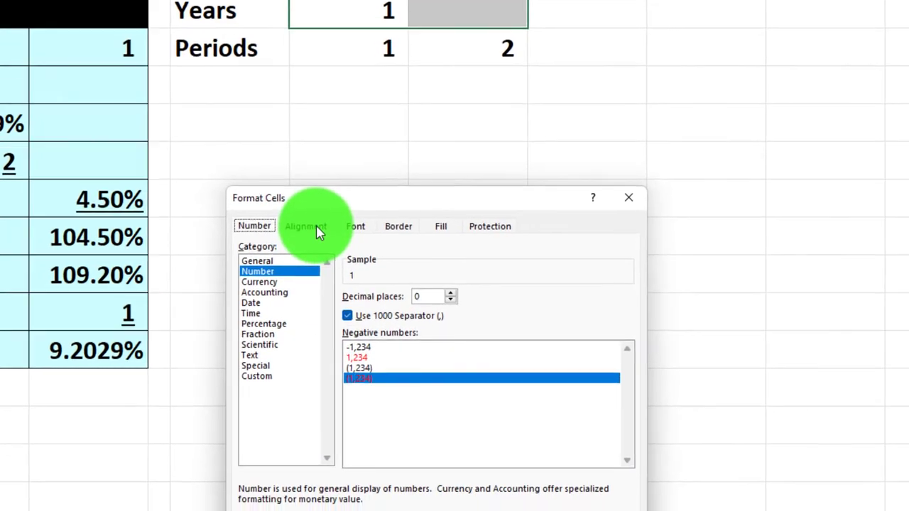
left_click(316, 265)
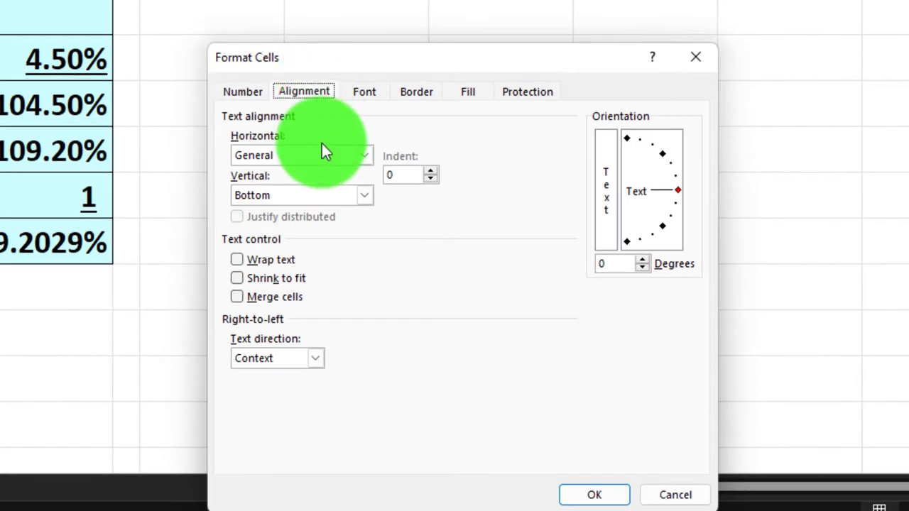
left_click(364, 155)
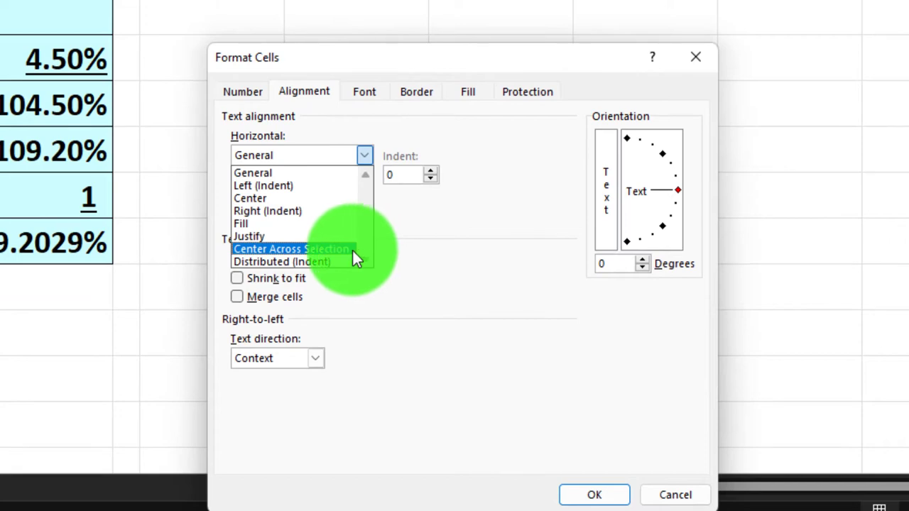
key("Escape")
left_click(594, 495)
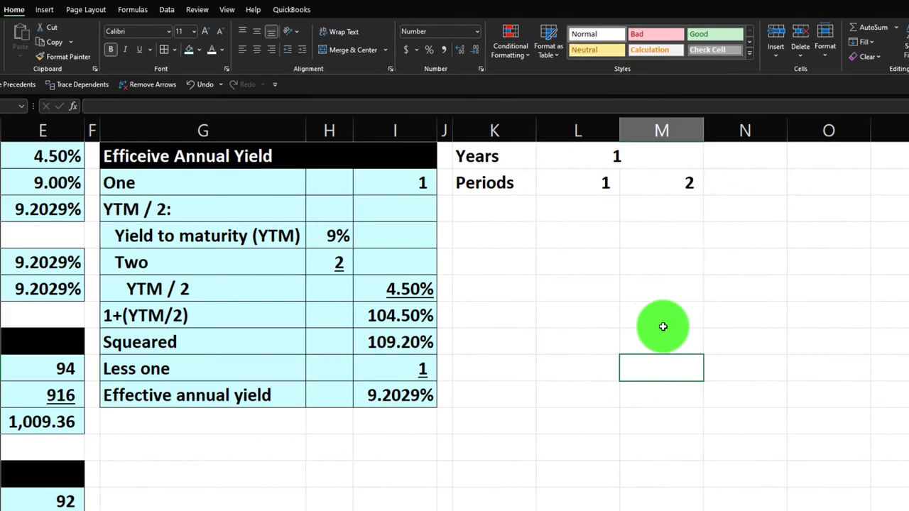
Give the year header L1:M1 a dark blue fill and white font
left_click_drag(605, 158, 633, 156)
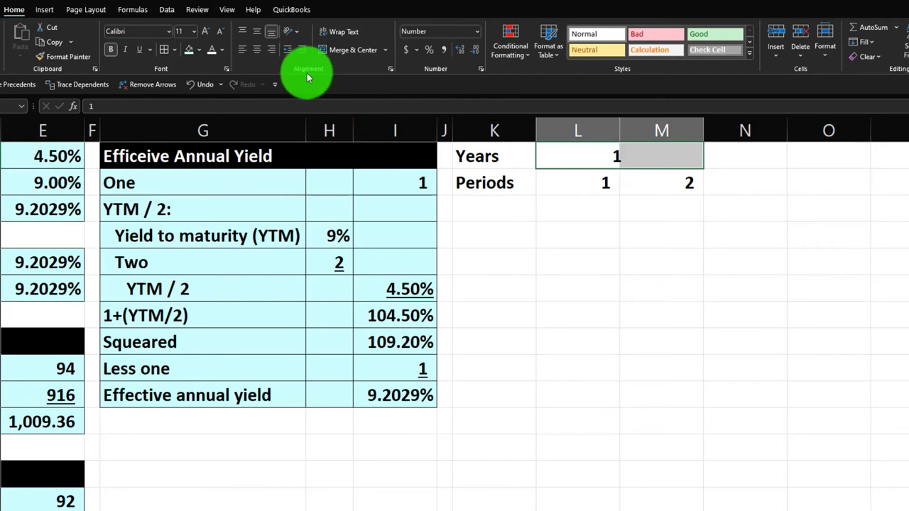
left_click(198, 50)
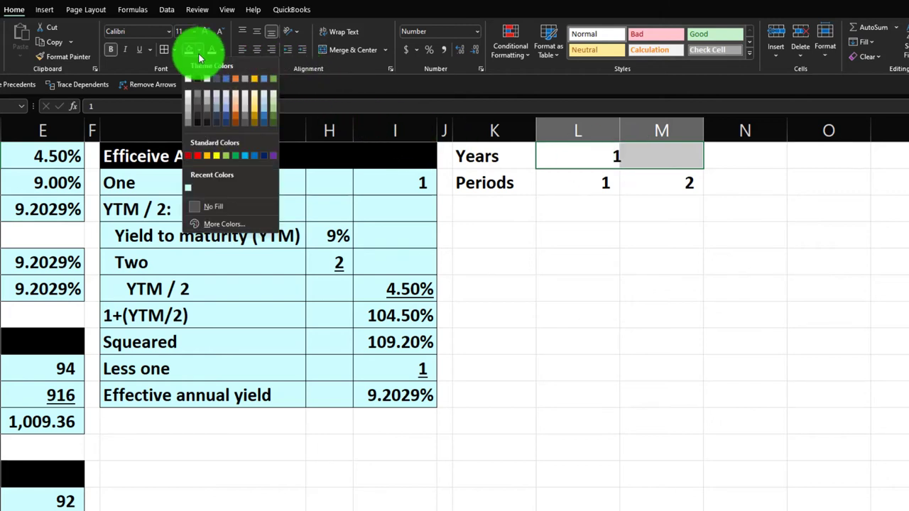
left_click(264, 158)
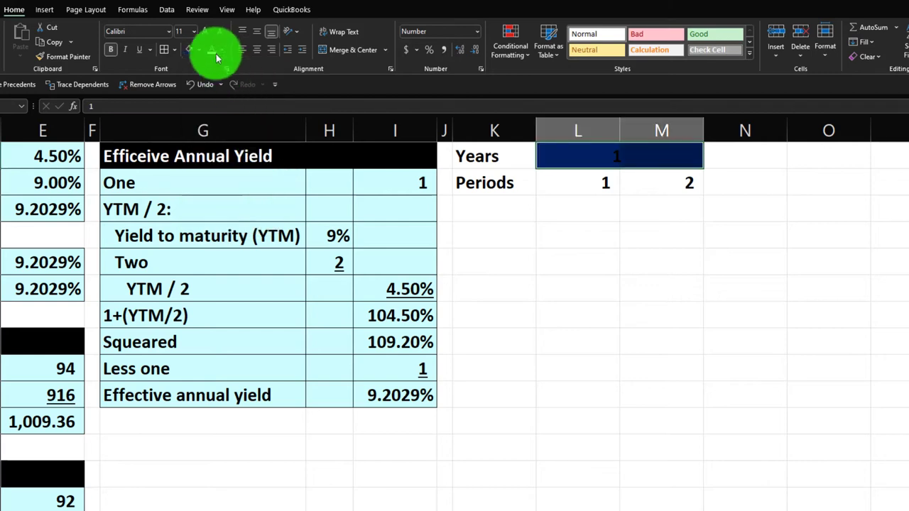
left_click(576, 212)
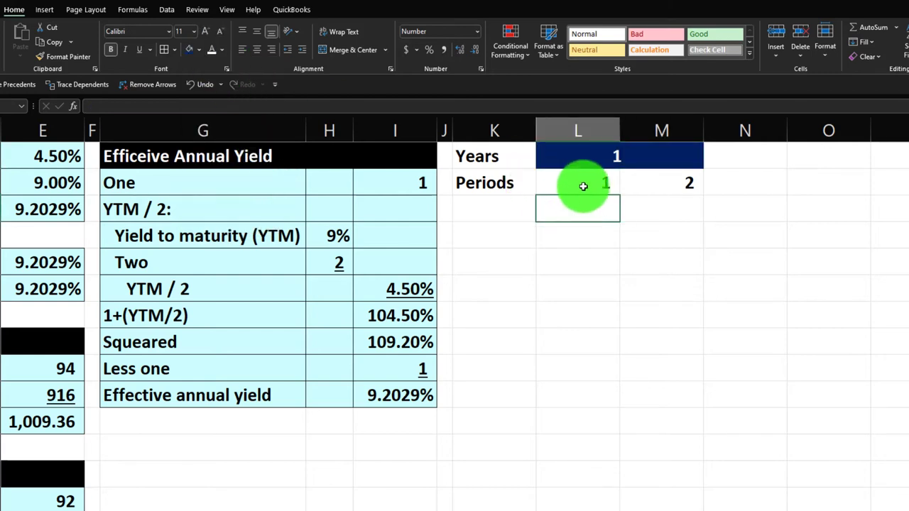
Center the period numbers in L2:M2 and give them a black fill with white font
left_click_drag(582, 183, 635, 182)
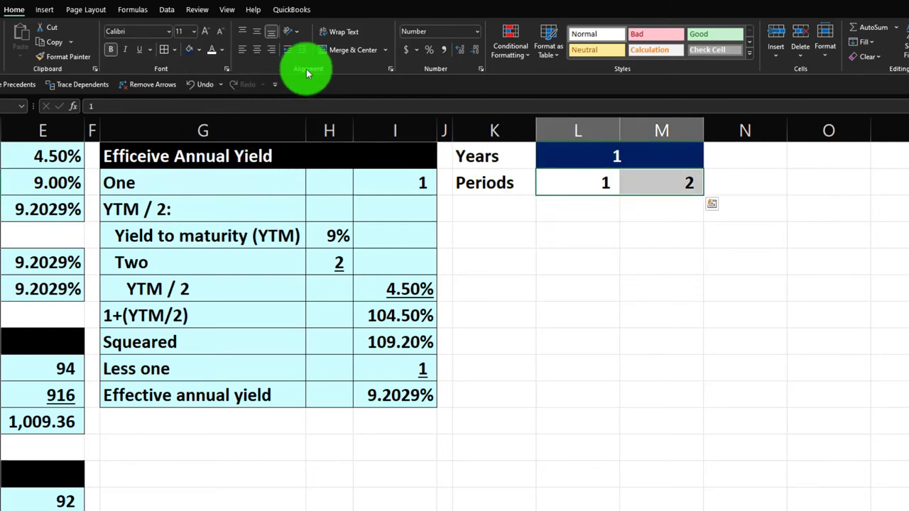
left_click(258, 50)
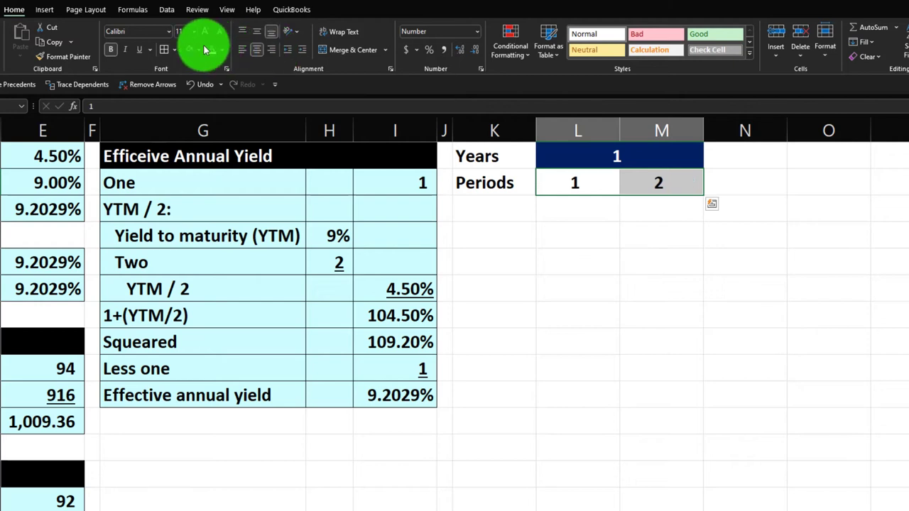
left_click(202, 49)
left_click(198, 79)
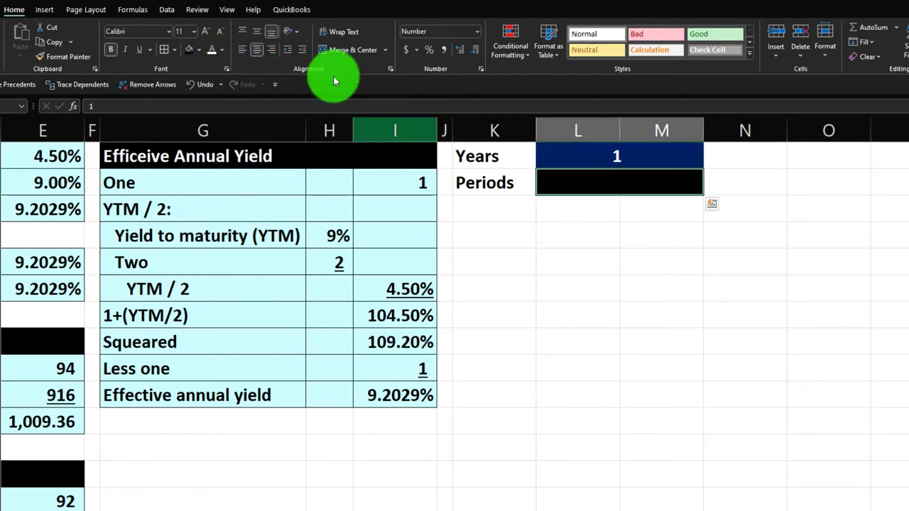
left_click(218, 51)
Apply a black fill and white font to the labels in K1:K2, then widen column K
left_click_drag(497, 160, 497, 178)
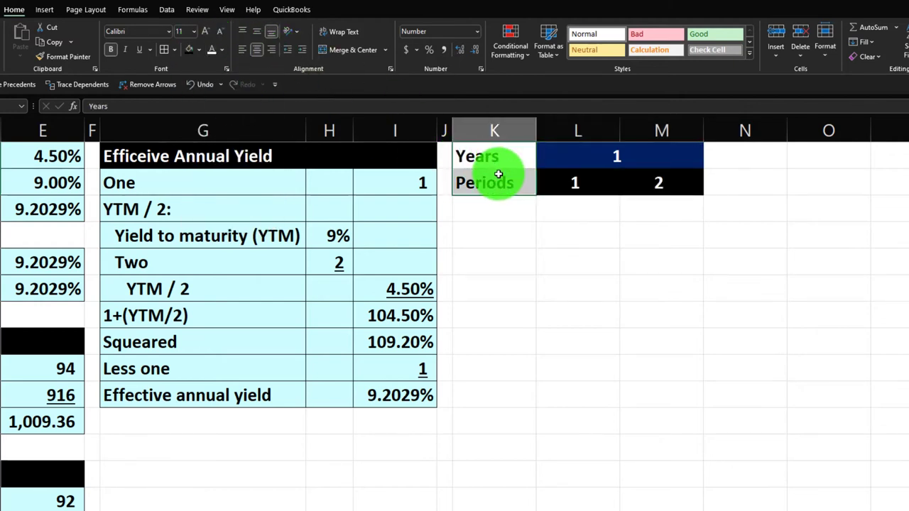
left_click(189, 50)
left_click(211, 49)
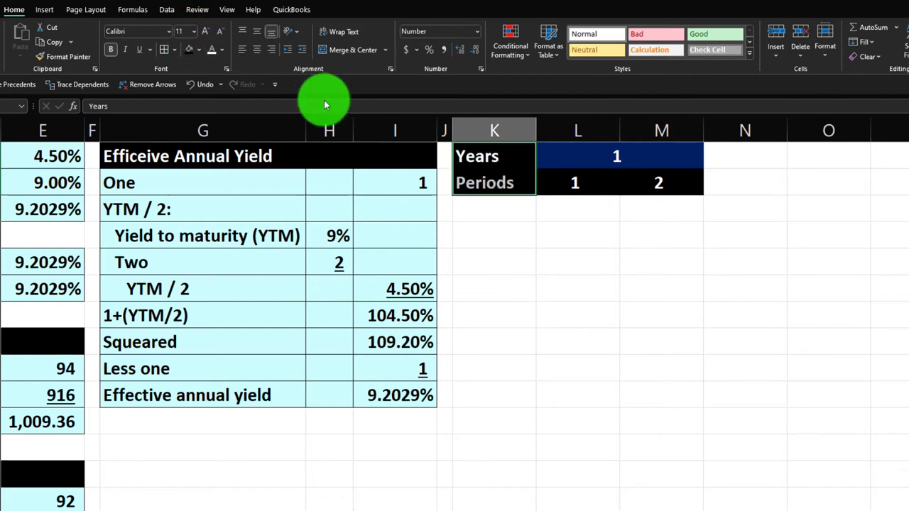
left_click(608, 248)
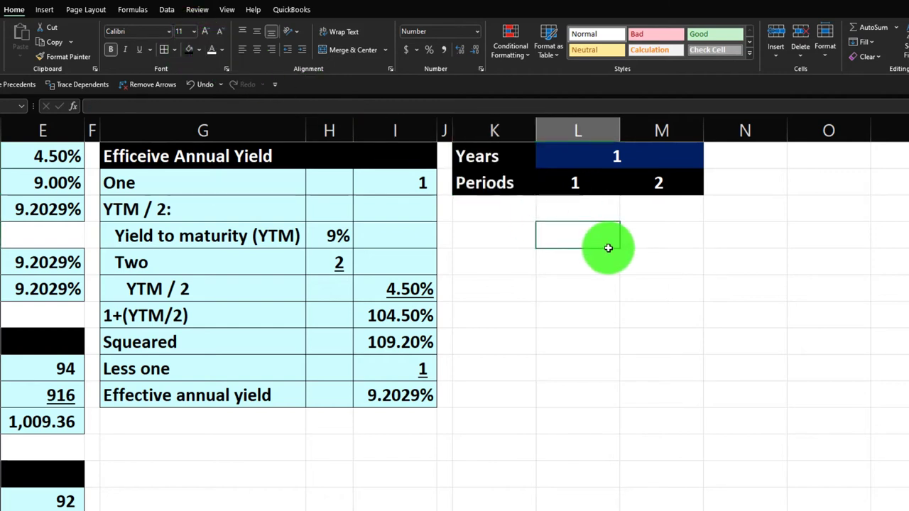
left_click_drag(536, 134, 648, 144)
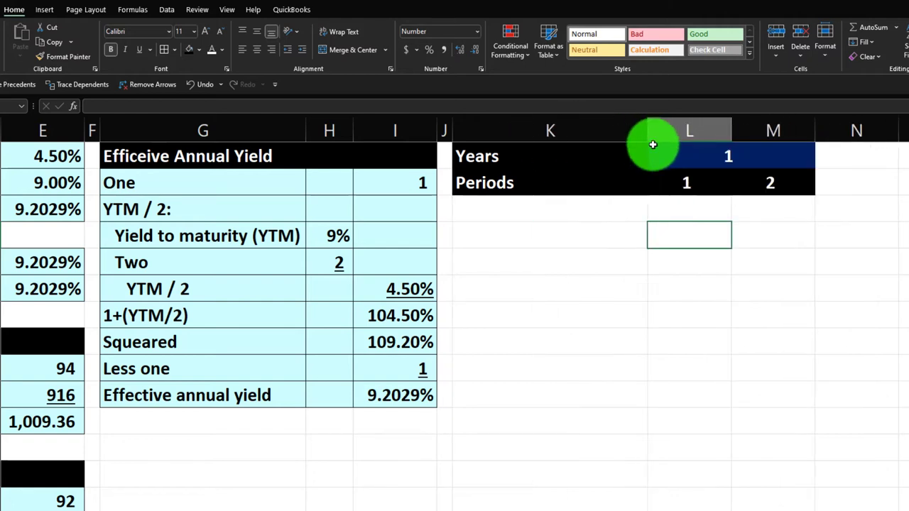
left_click(533, 209)
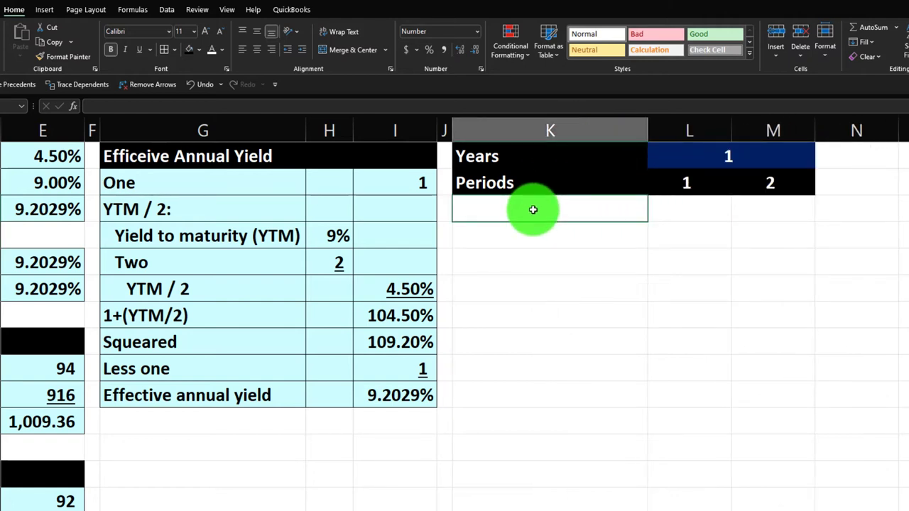
Enter 1000 in K3, left-align it, and give the cell a black fill with white font
type("100")
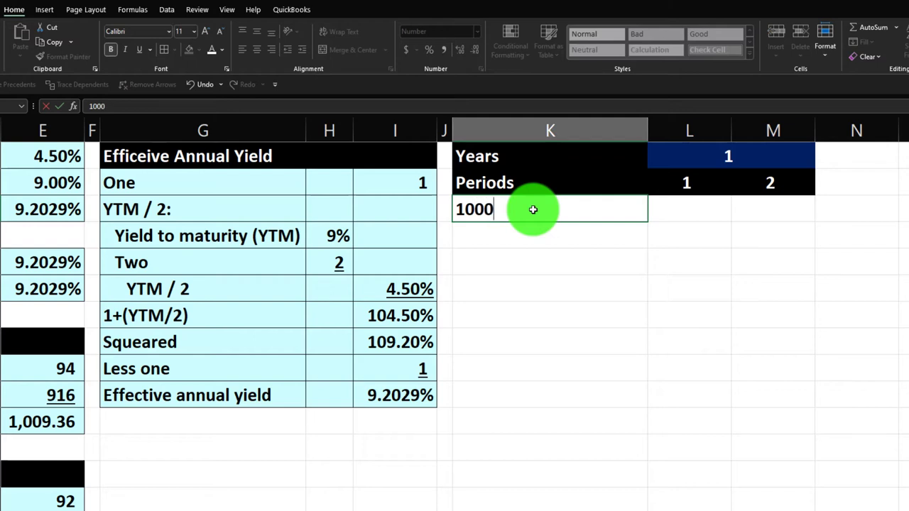
type("0")
key("Return")
left_click(532, 210)
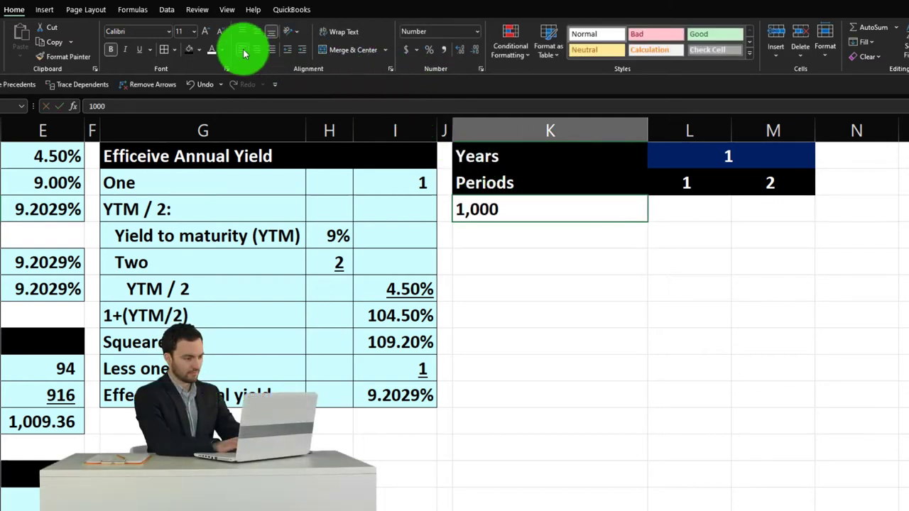
left_click(191, 51)
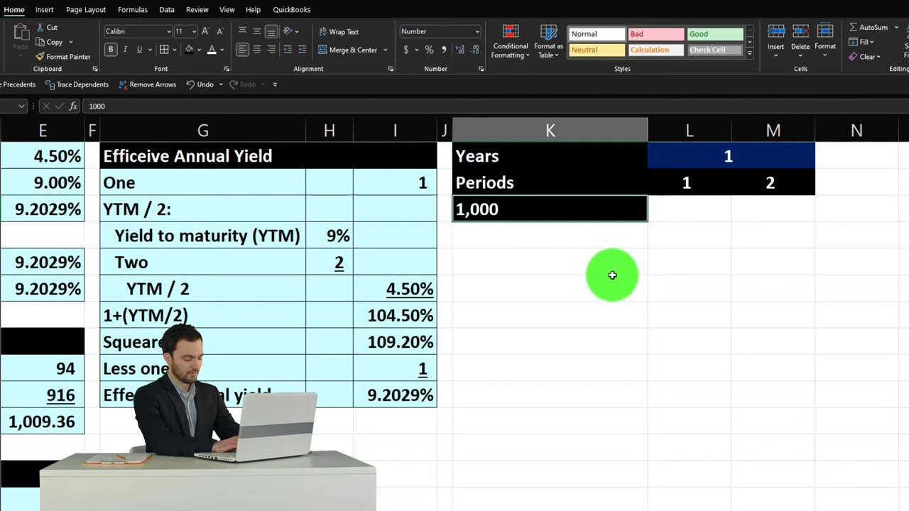
Enter the label "Cash flow semiannual" in K4
left_click(546, 235)
type("Cash flow semiannual")
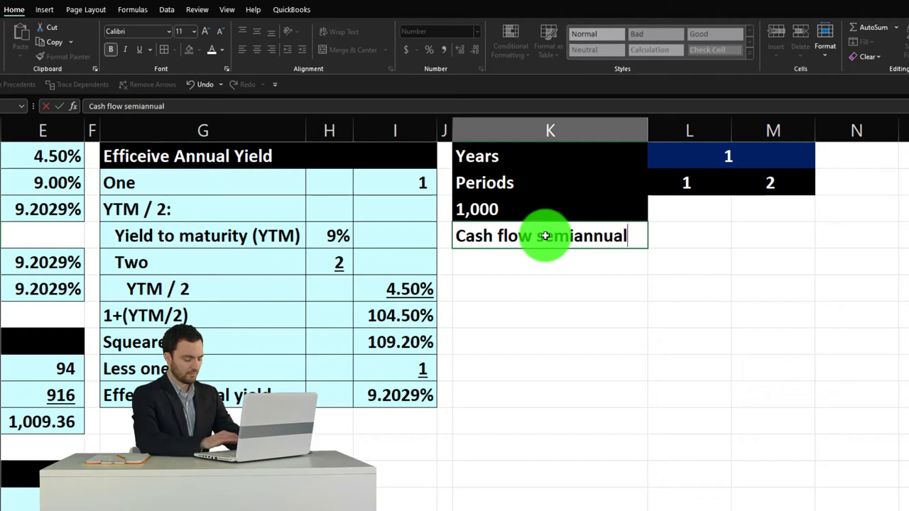
key("Tab")
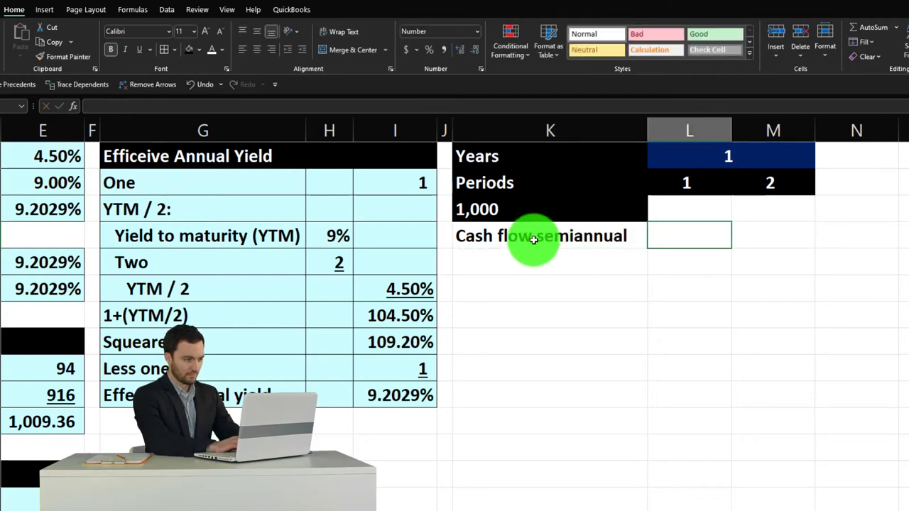
Check the halved yield to maturity in D1:E1 and return to cell L3
left_click(44, 180)
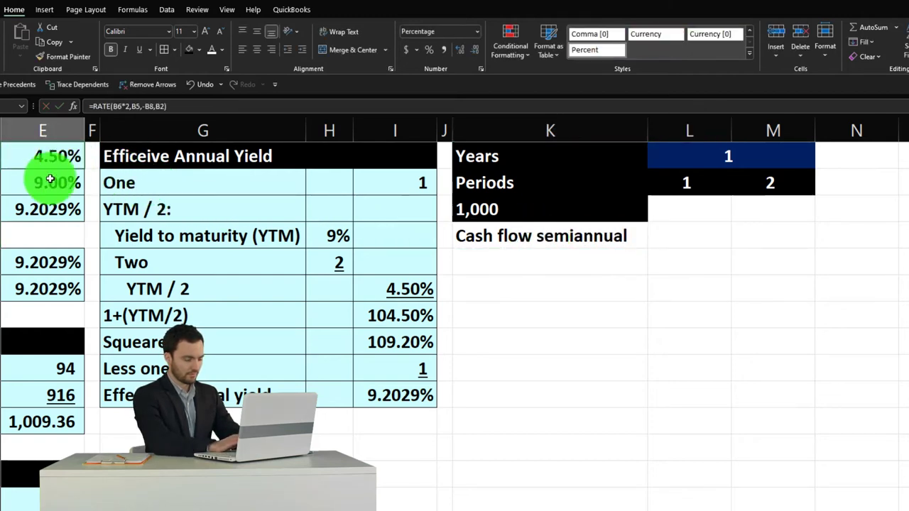
key("Up")
key("Left")
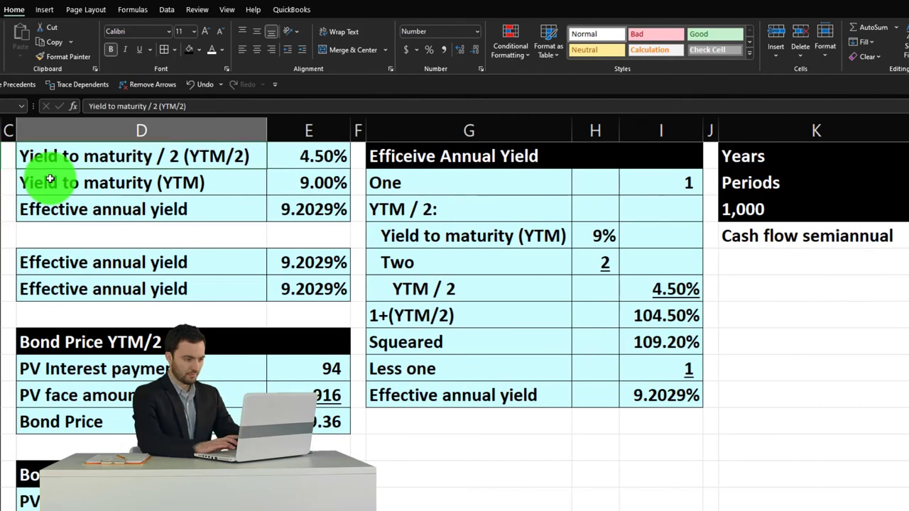
key("Right")
key("Right")
key("Right")
key("Right")
key("Right")
key("Right")
key("Right")
key("Right")
key("Right")
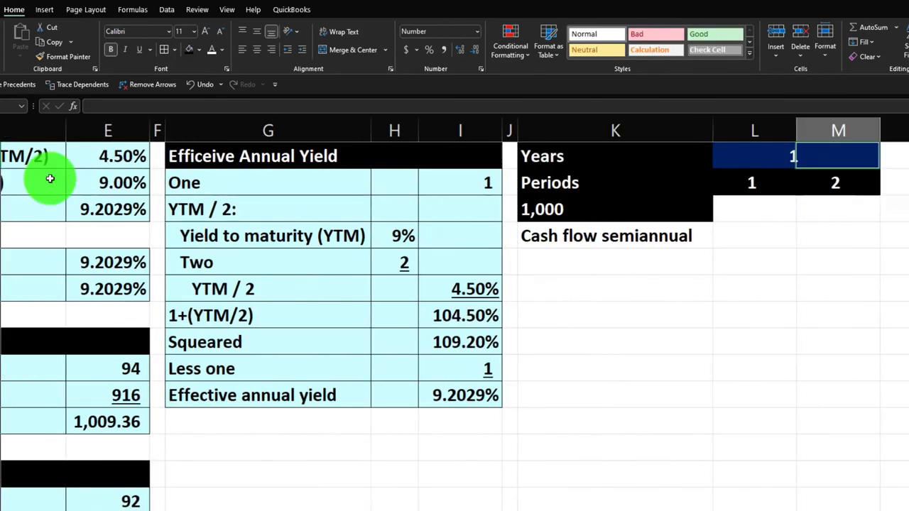
key("Up")
key("Left")
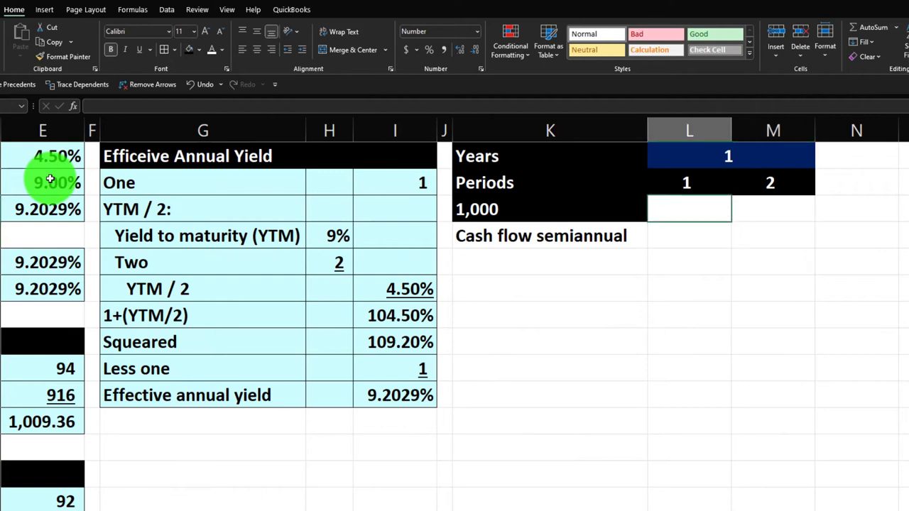
Calculate the period 1 interest in L3 with the formula =K3*E1
type("=")
key("Left")
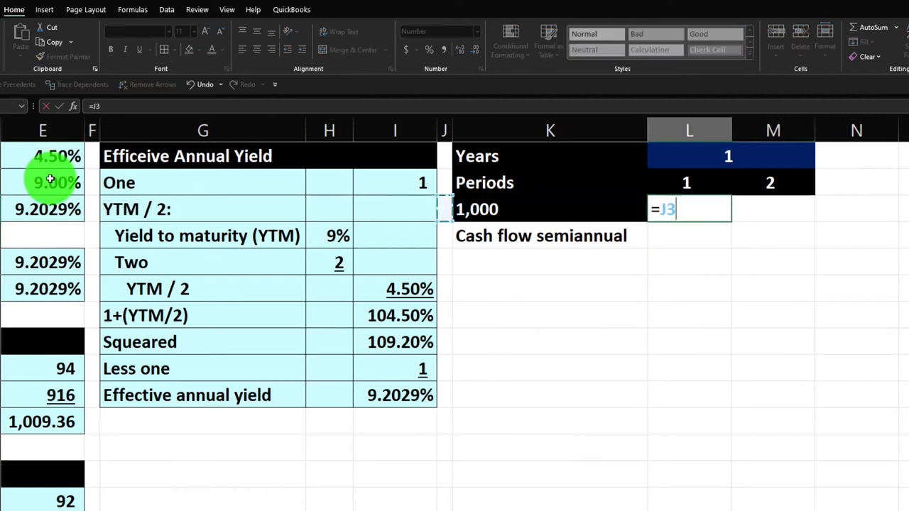
type("*")
key("Left")
key("Left")
key("Left")
key("Left")
key("Left")
key("Left")
key("Left")
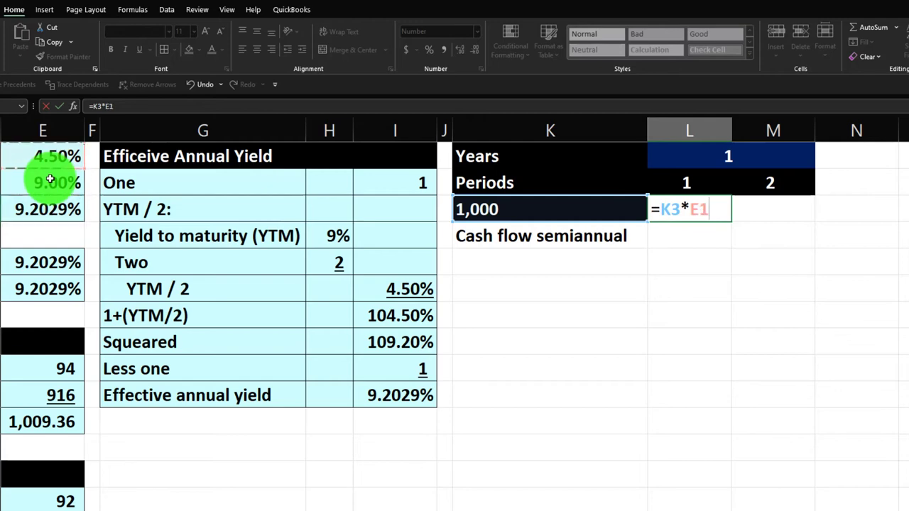
key("Return")
Calculate the period 2 interest in M3 with the formula =K3*E1
key("Right")
key("Up")
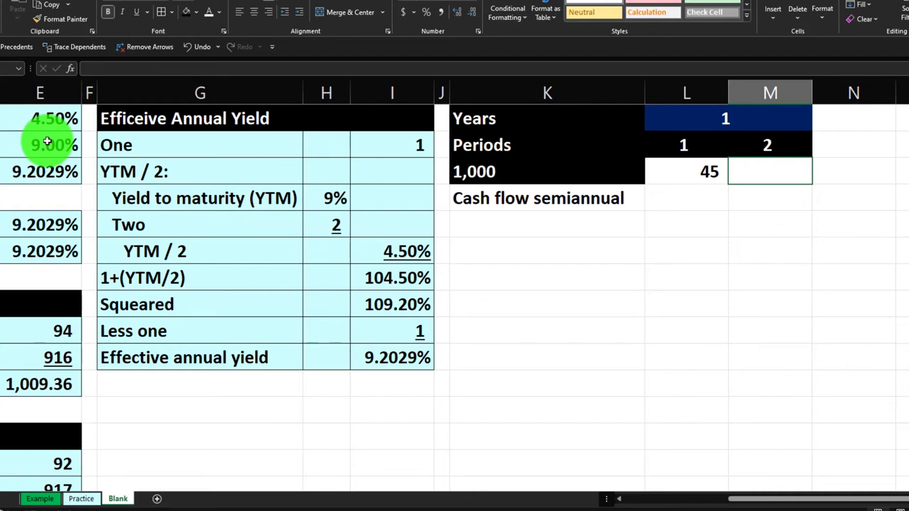
type("=")
key("Left")
key("Left")
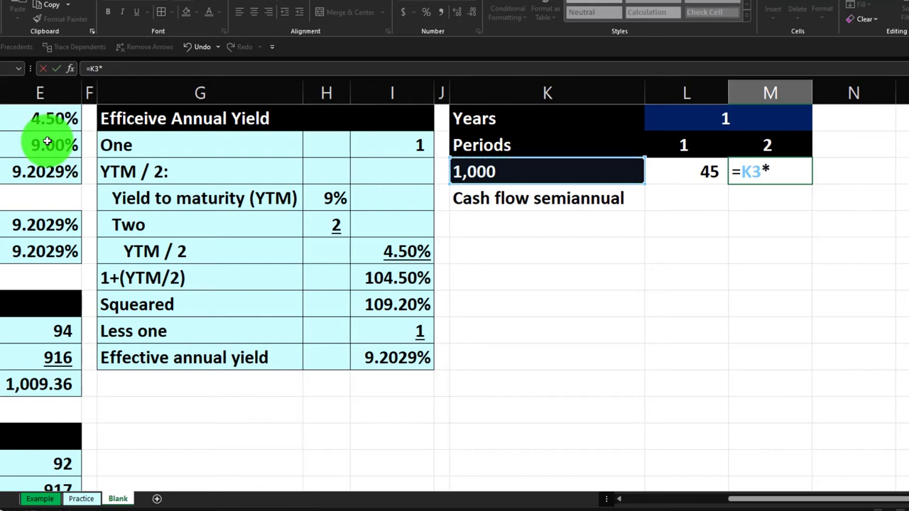
key("Left")
key("Left")
key("Left")
key("Left")
key("Left")
key("Left")
key("Return")
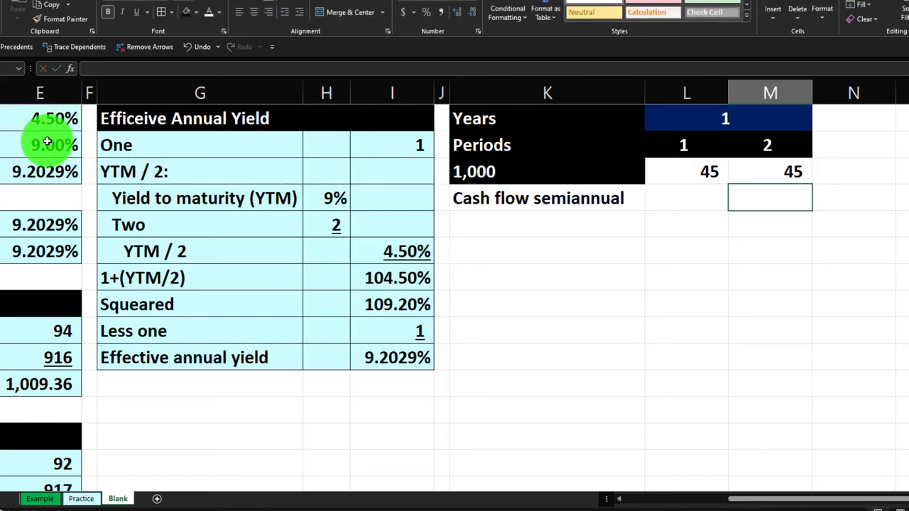
Add the header Total in N2 and sum L3:M3 beneath it in N3
key("Right")
key("Up")
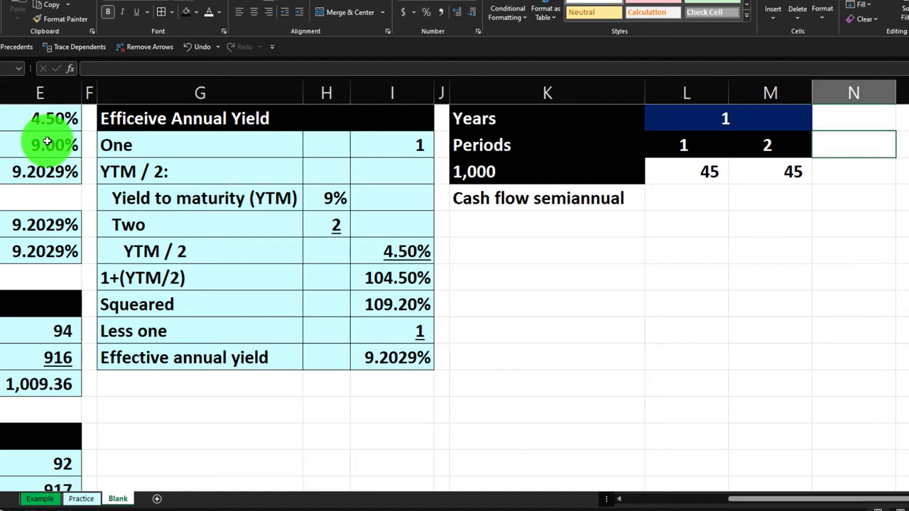
type("Total")
key("Return")
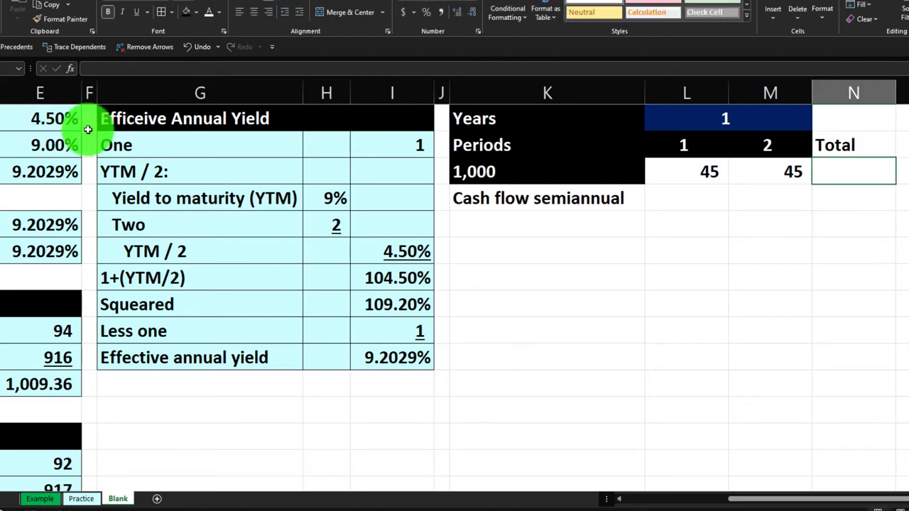
type("=sum(")
key("Left")
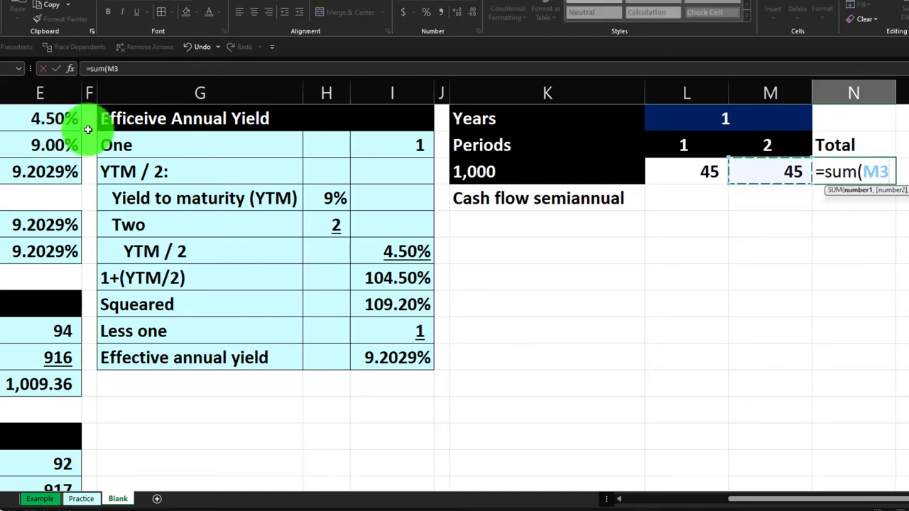
key("shift+Left")
key("Return")
Enter the header Rate in O2 and format N1:O2 with black fill, white font and centered text
key("Right")
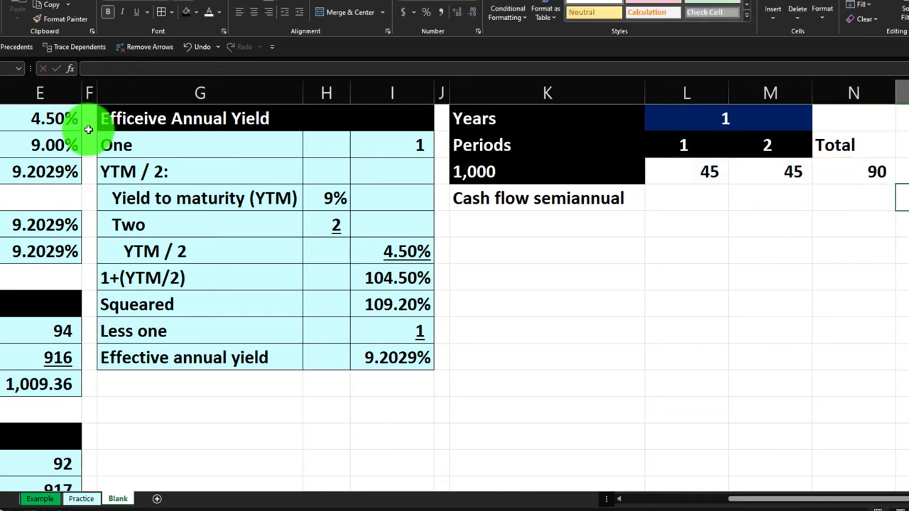
type("Rate")
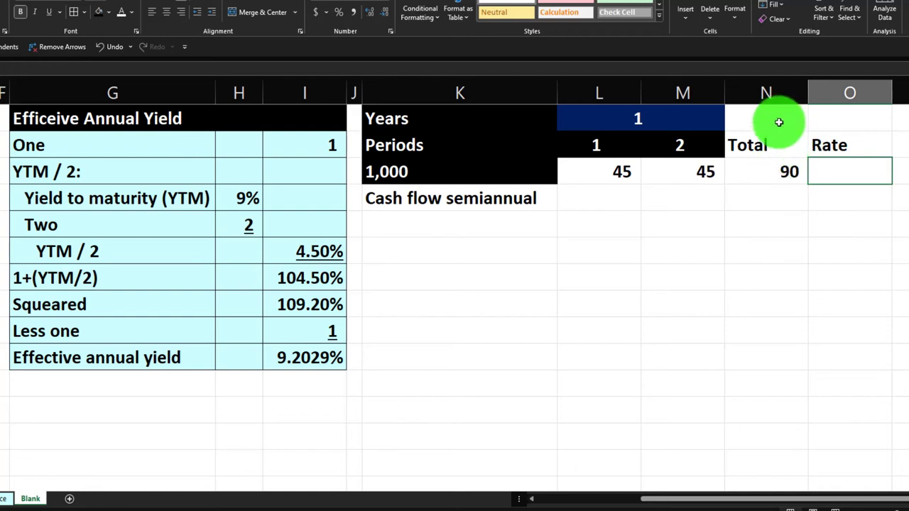
left_click_drag(781, 122, 829, 145)
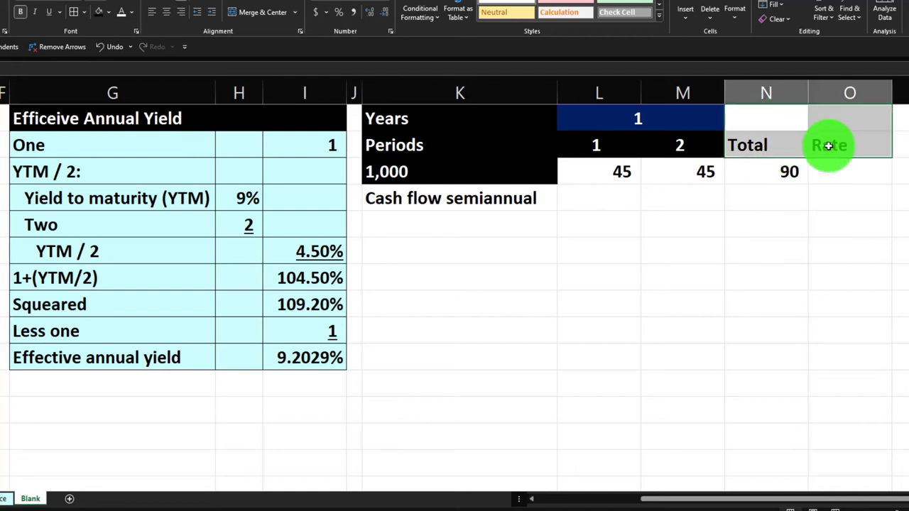
left_click(98, 14)
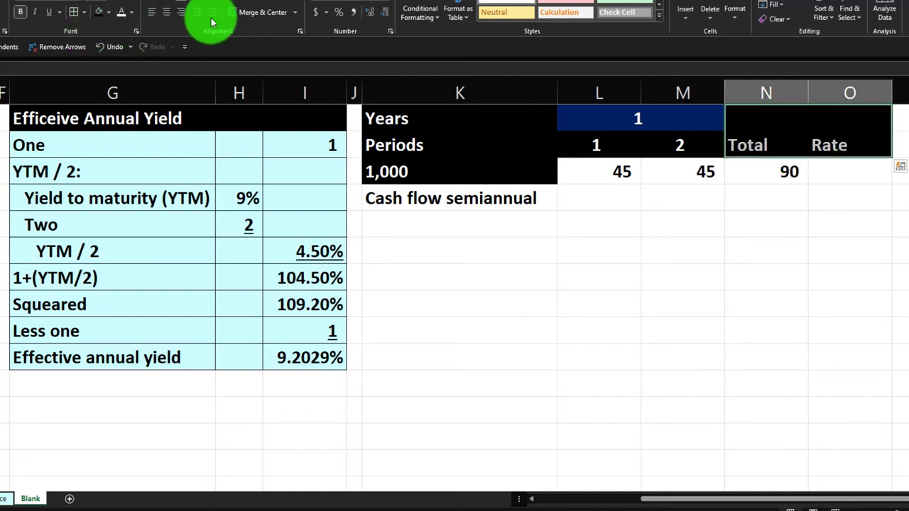
left_click(165, 13)
Calculate the rate in O3 as =N3/K3 and format it as a percentage with four decimals
left_click(847, 182)
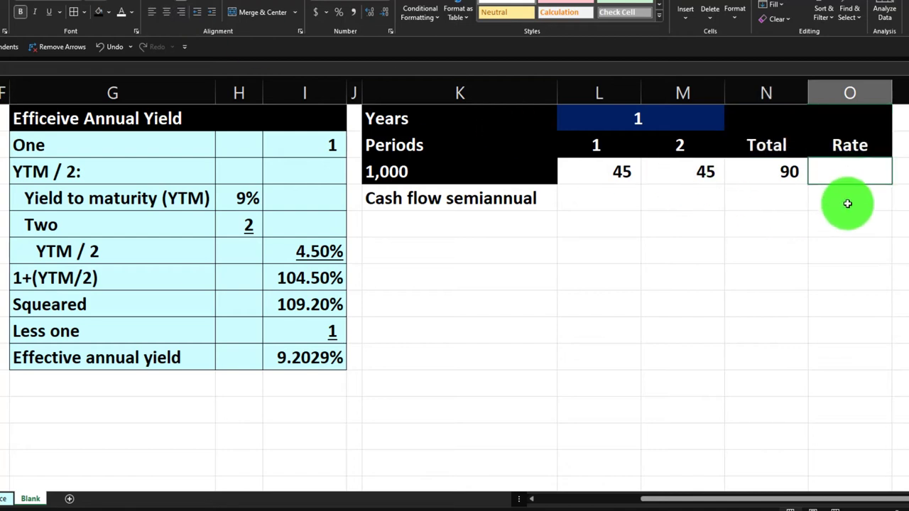
type("=")
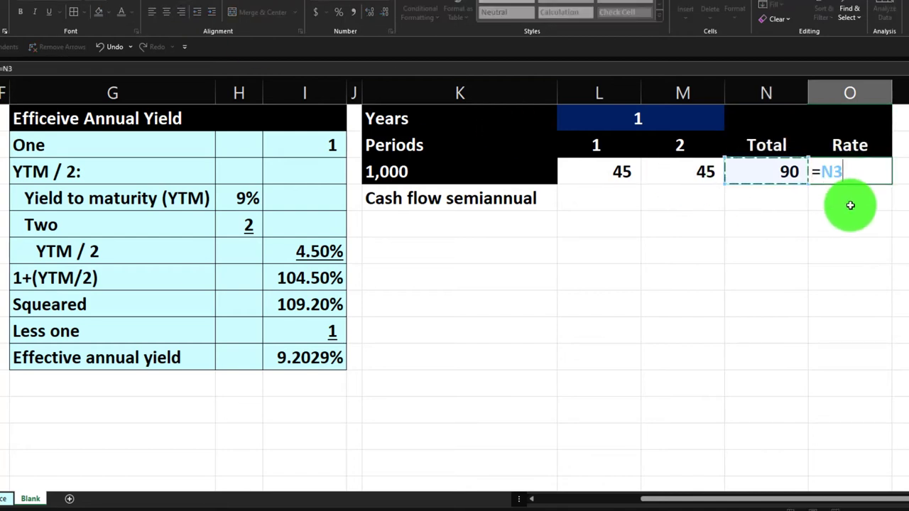
key("Left")
key("Left")
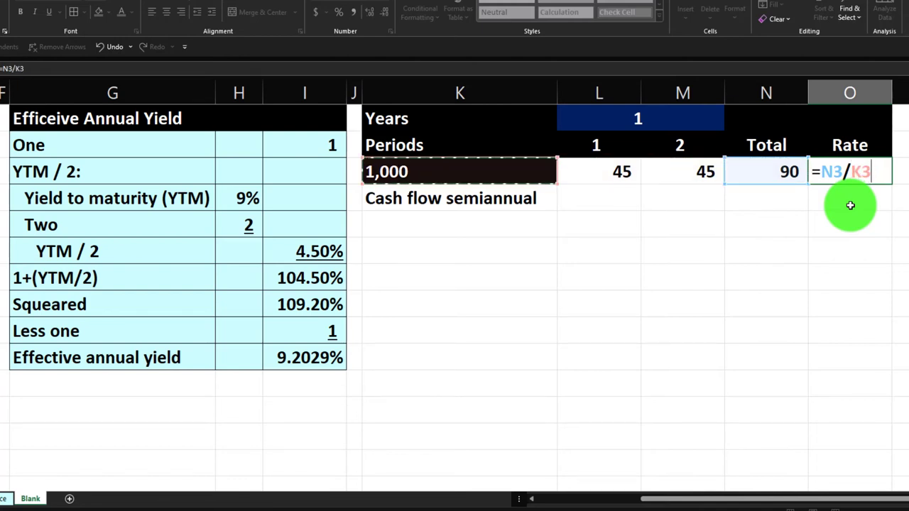
key("Return")
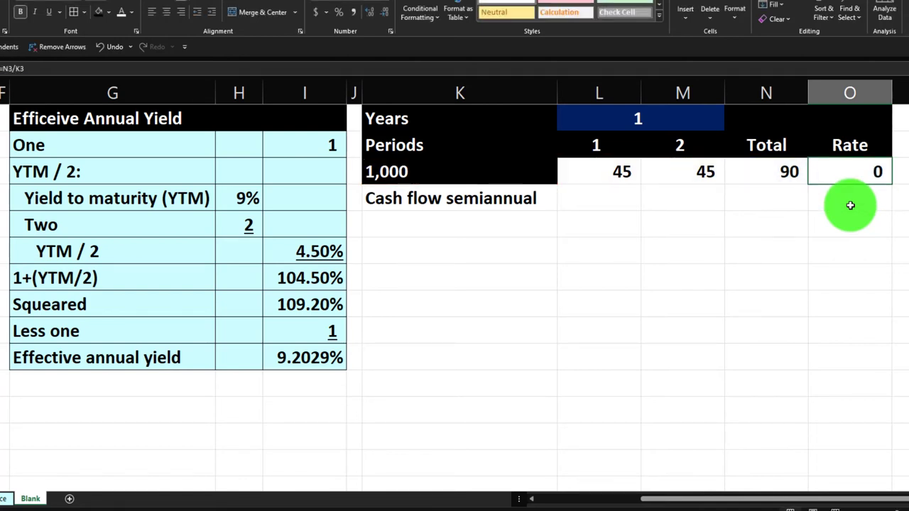
left_click(341, 14)
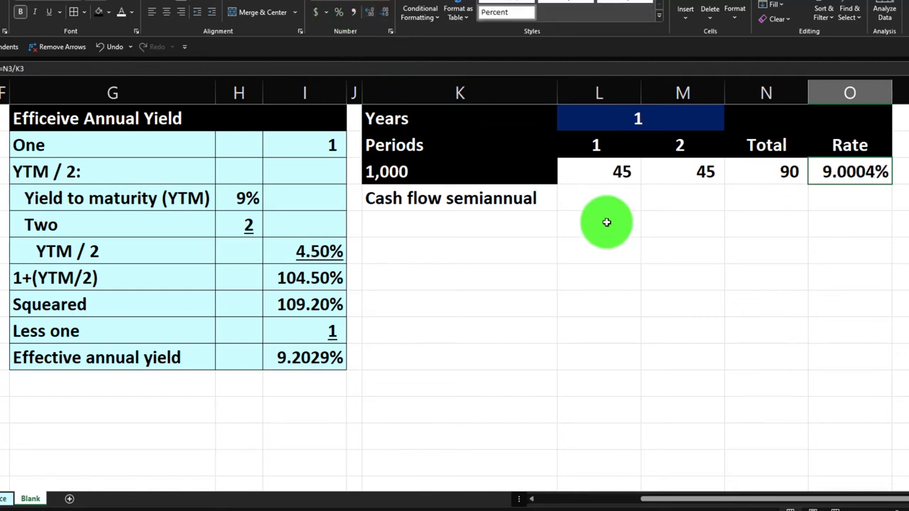
Review the period interest, total and rate formulas in L3:O3 against the semiannual cash flow row
left_click(451, 227)
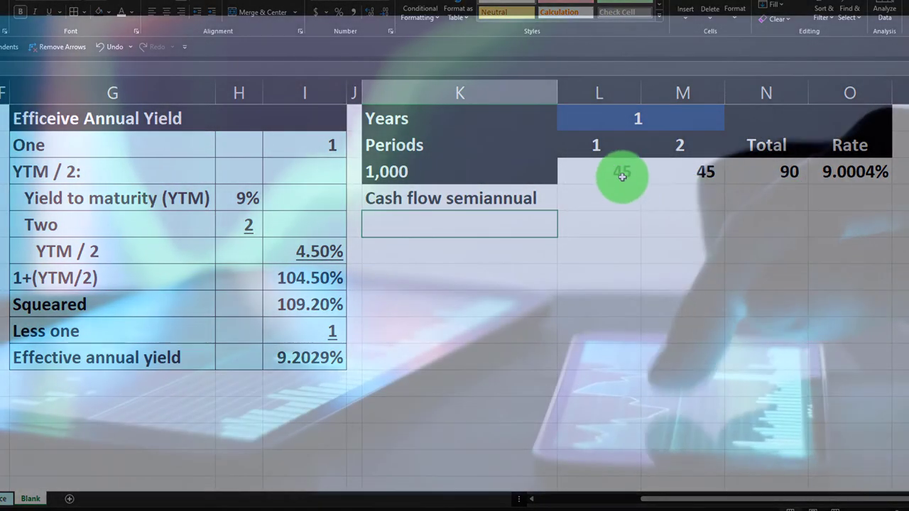
left_click(622, 176)
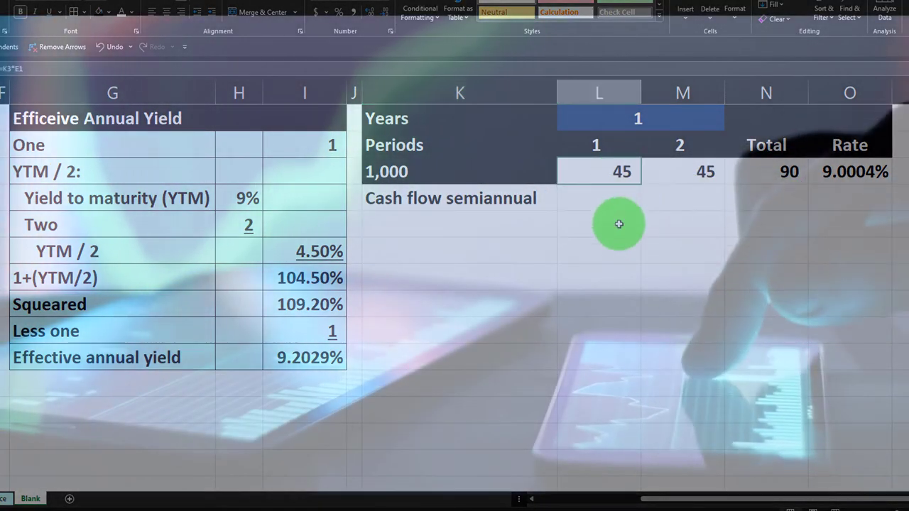
key("Right")
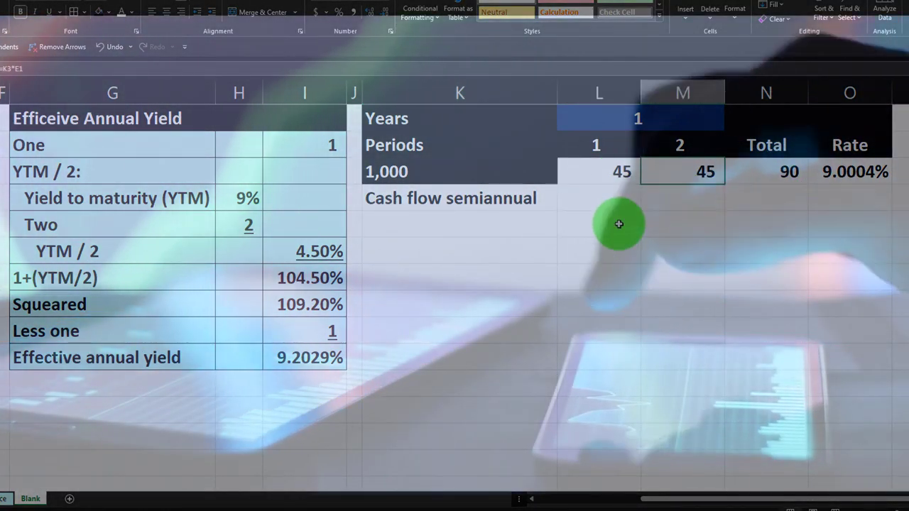
key("Right")
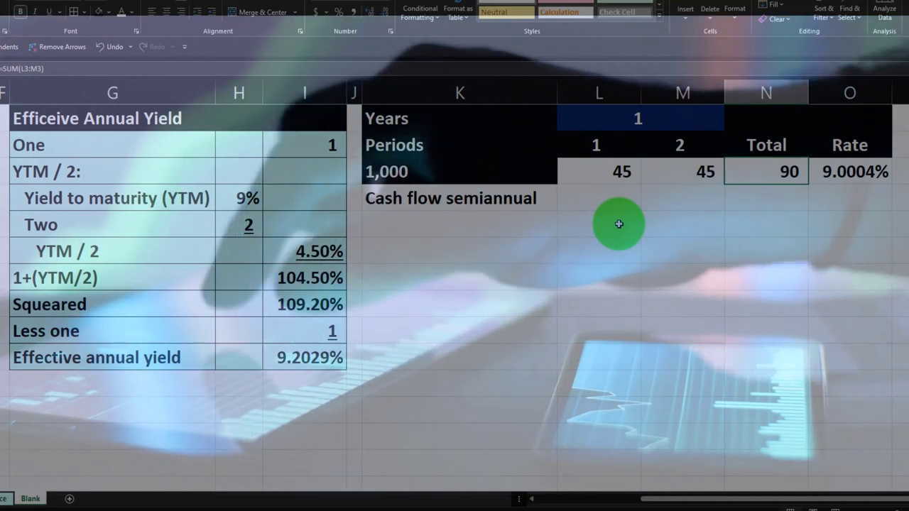
key("Right")
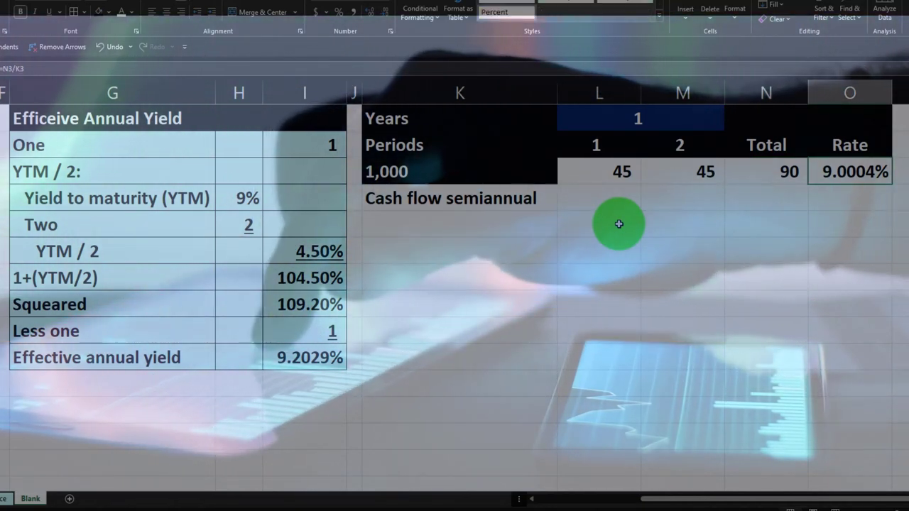
key("Down")
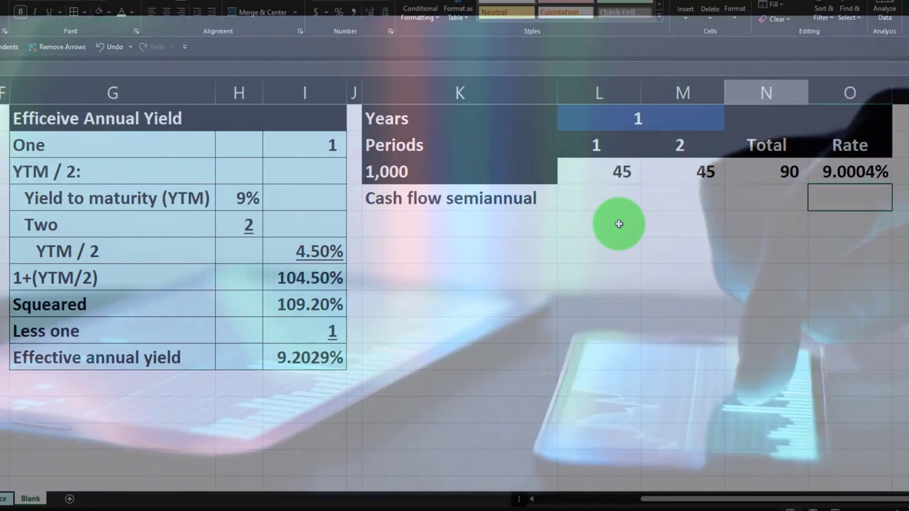
key("Left")
key("Left")
key("Left")
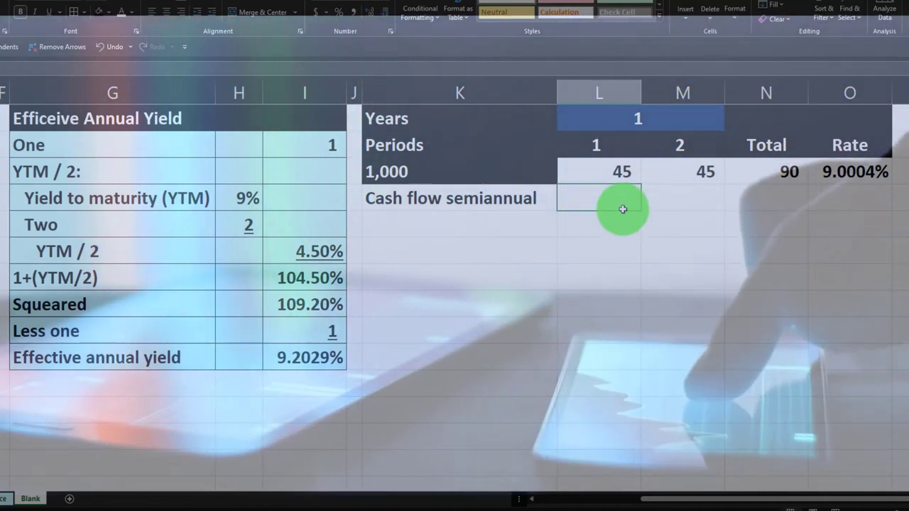
left_click(619, 172)
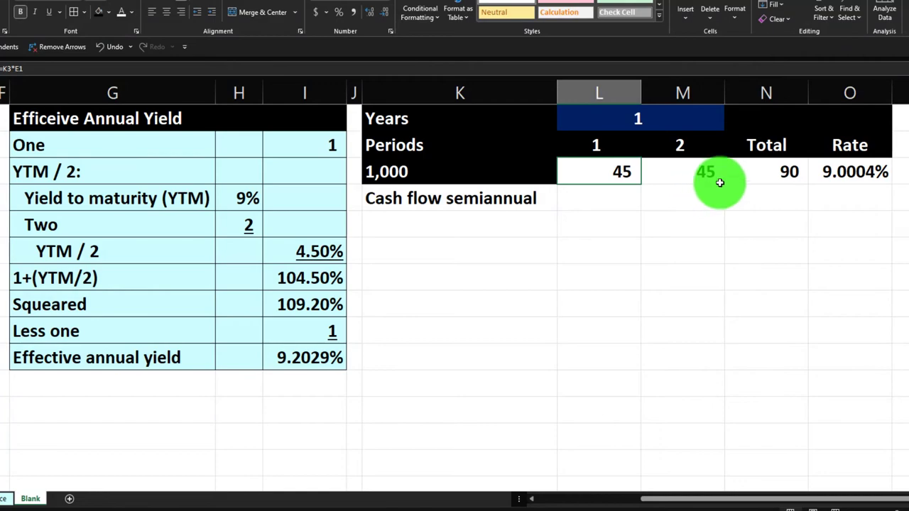
left_click(748, 174)
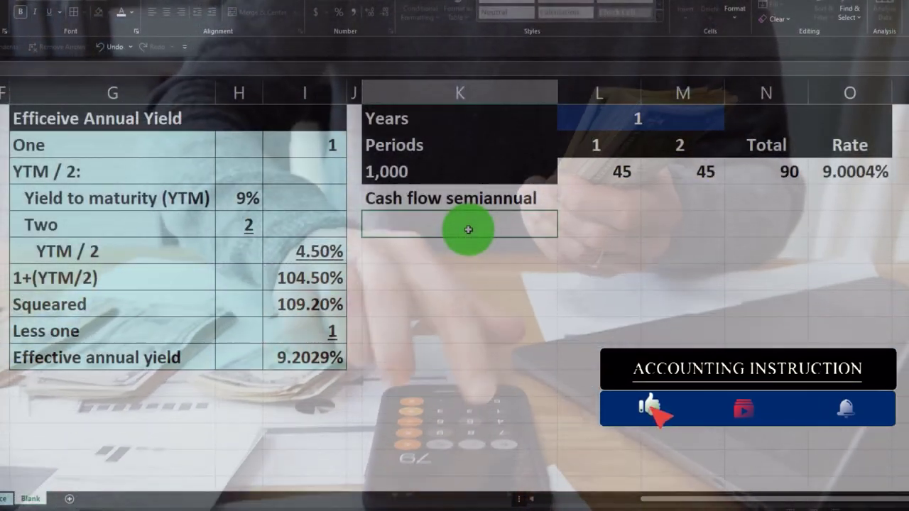
Label cell K5, below the semiannual cash flow row, as Earnings for half a year
type("Earnings for")
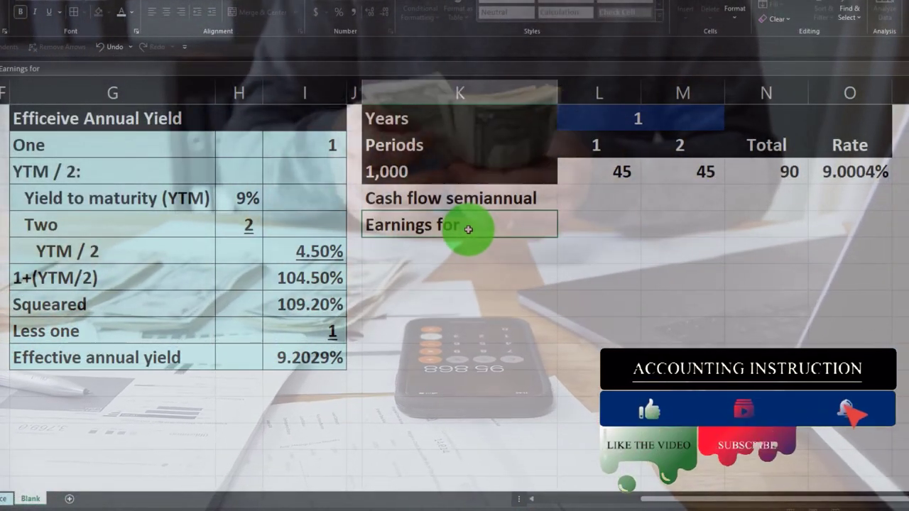
type(" half a")
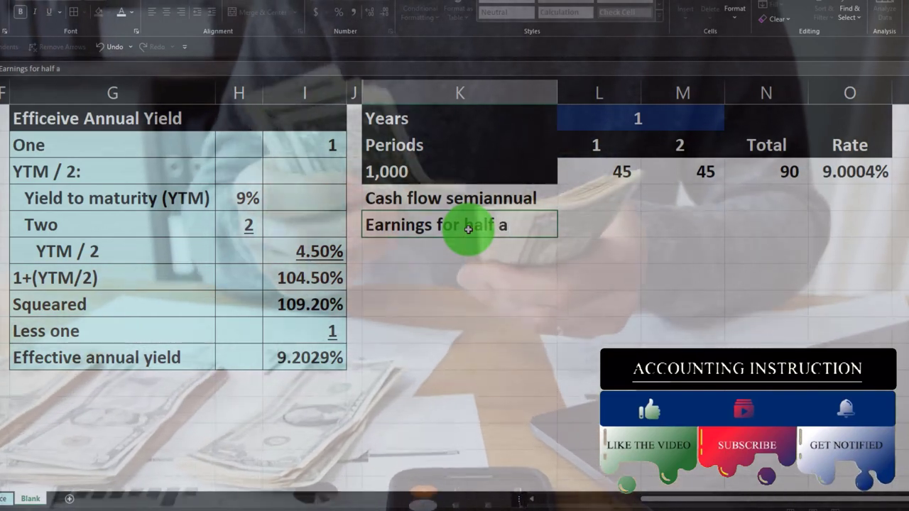
type(" year")
key("Tab")
Calculate the half-year earnings in M5 as =L3*E1 and show the result with two decimals
key("Tab")
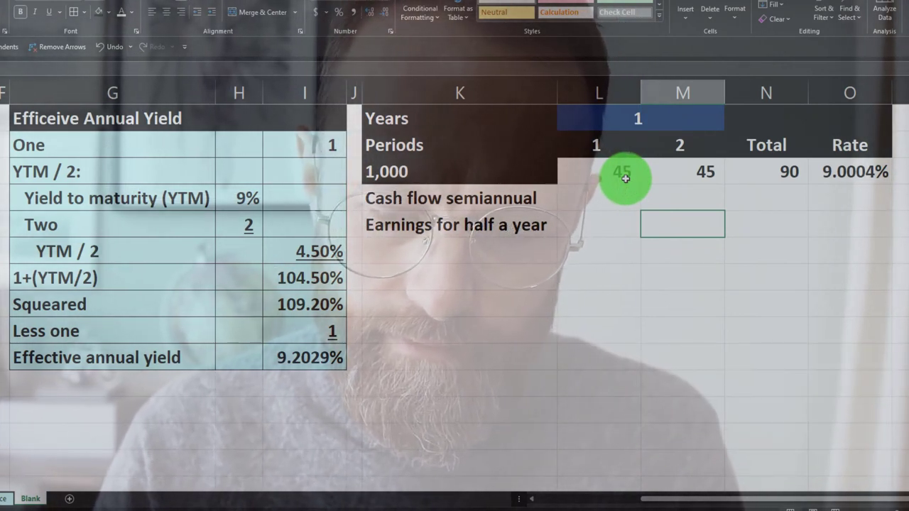
type("=")
left_click(625, 177)
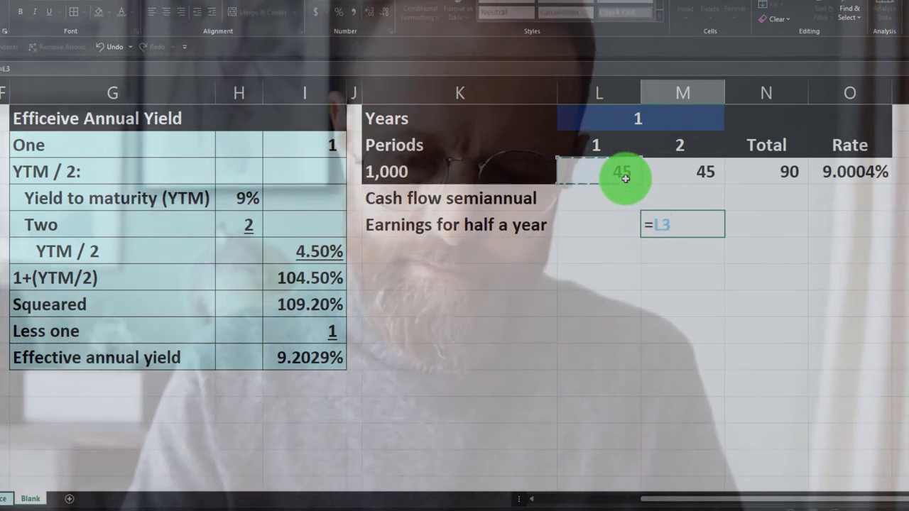
type("*E4")
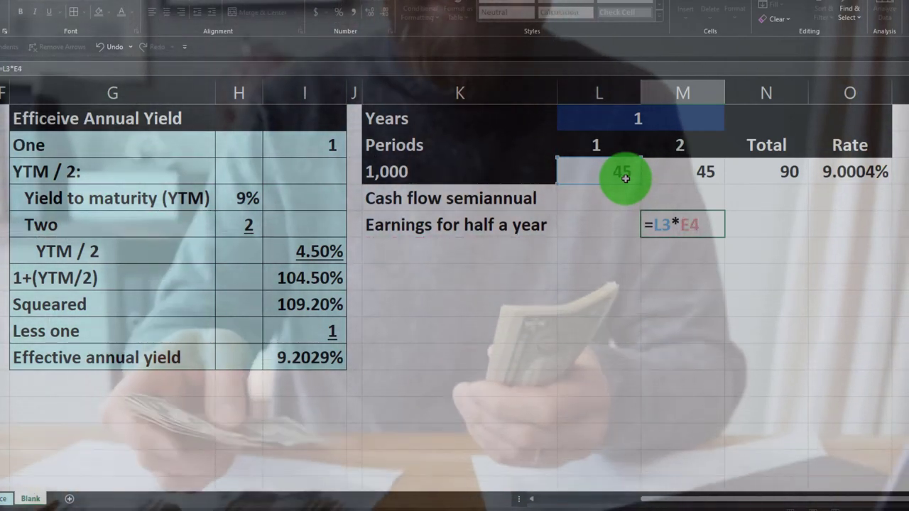
key("Return")
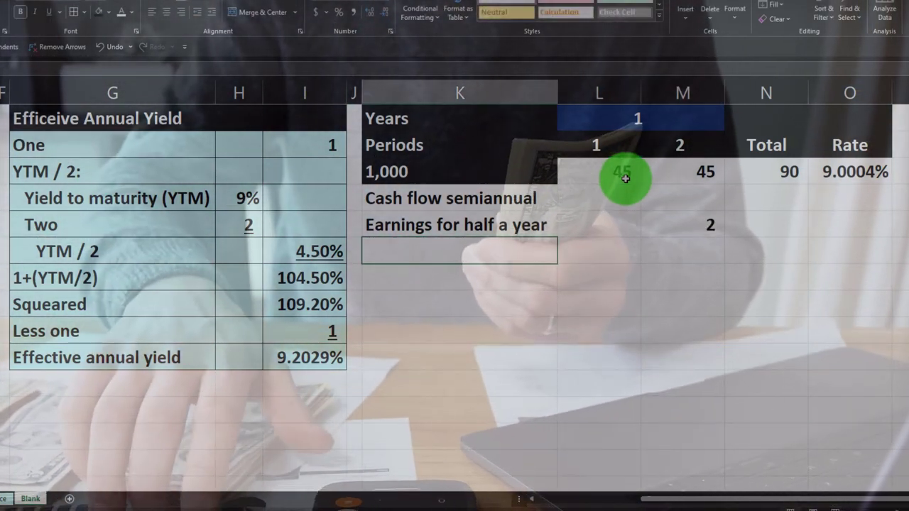
key("Right")
key("Right")
key("Up")
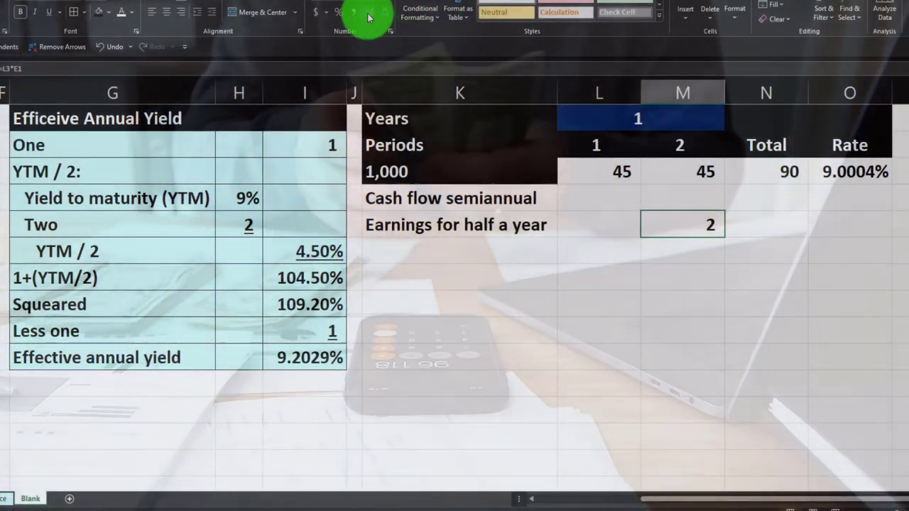
left_click(370, 12)
left_click(370, 12)
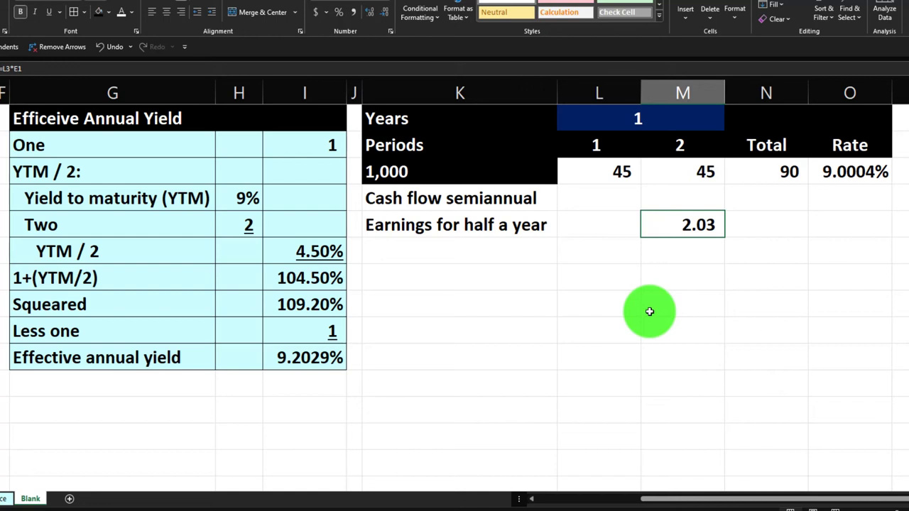
Label cell K6 as Cash flow annual with half year earnings and widen column K to fit the text
key("Left")
key("Left")
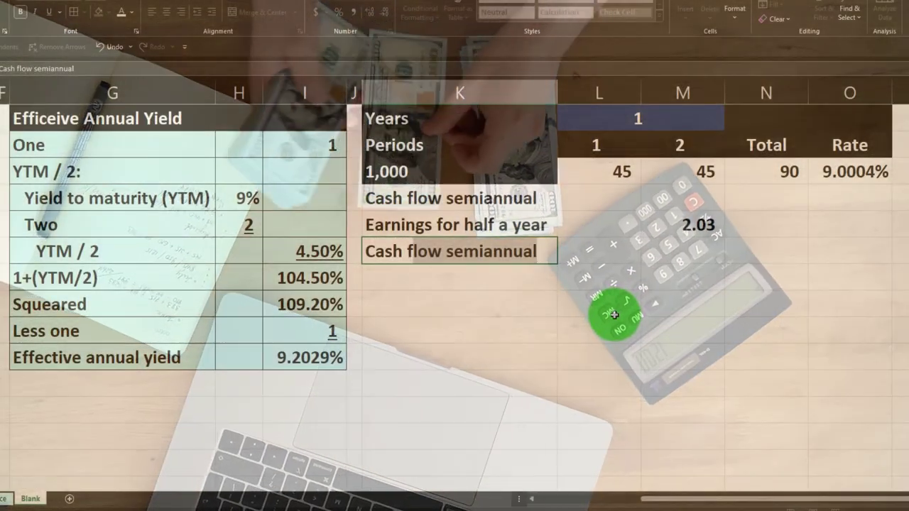
type("ann")
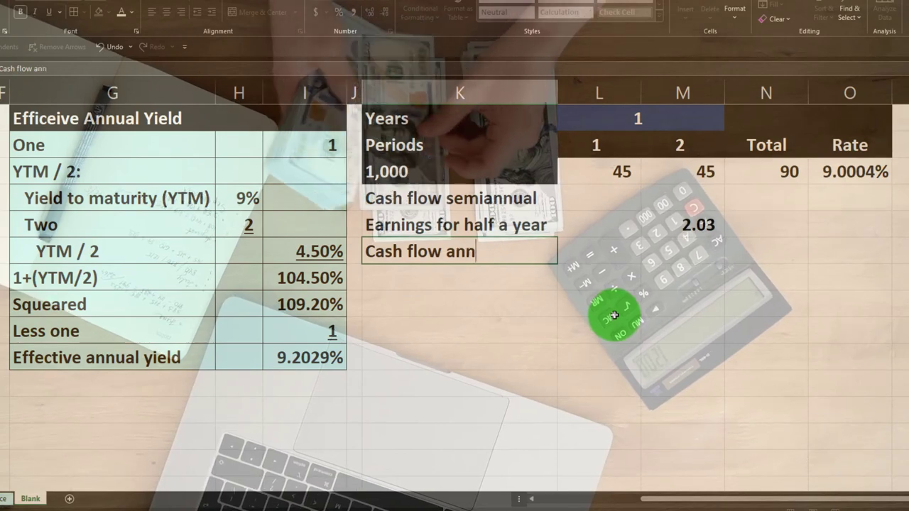
type("ual with half ")
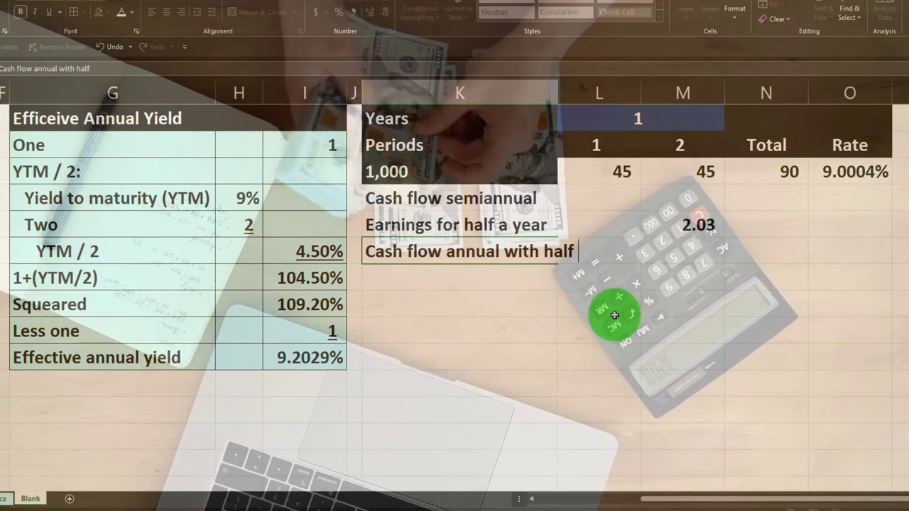
type("year earni")
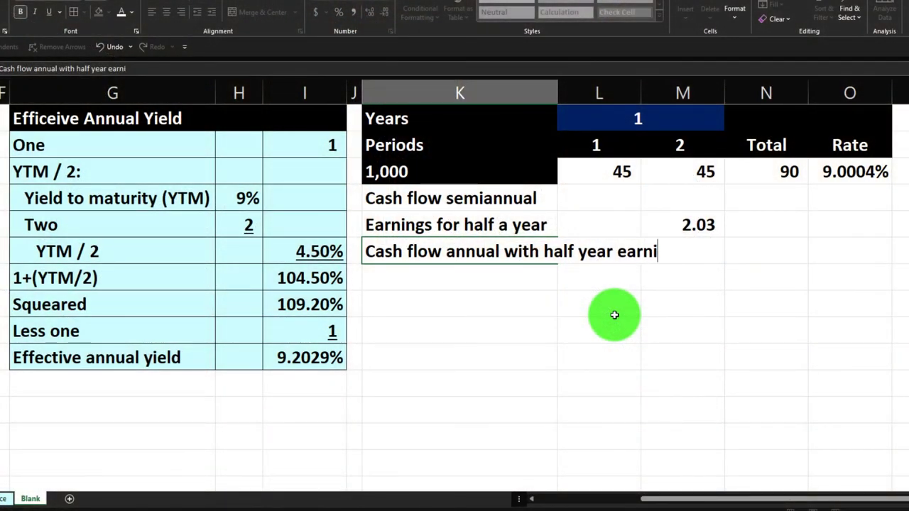
type("ngs")
key("Return")
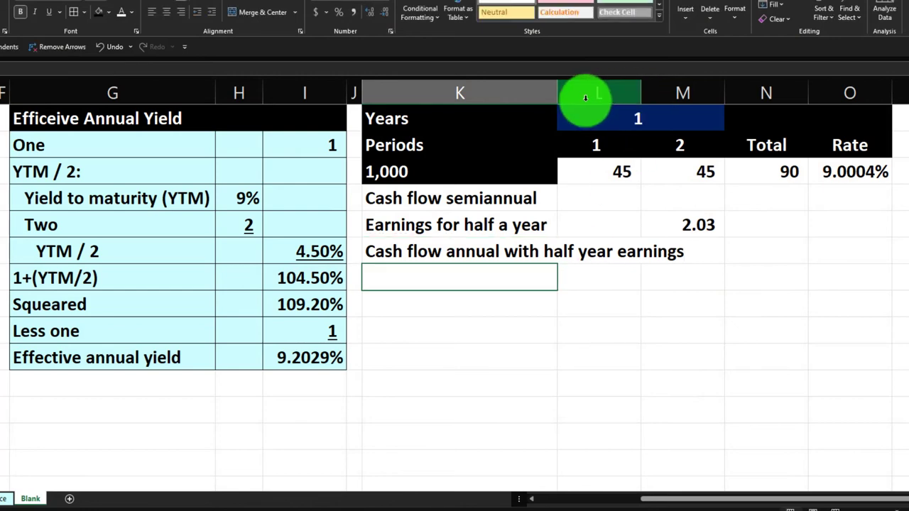
left_click_drag(558, 93, 690, 114)
Add the total cash flow and the half-year earnings in N6 with the formula =+N3+M5
left_click(873, 259)
scroll(873, 259, "right", 3)
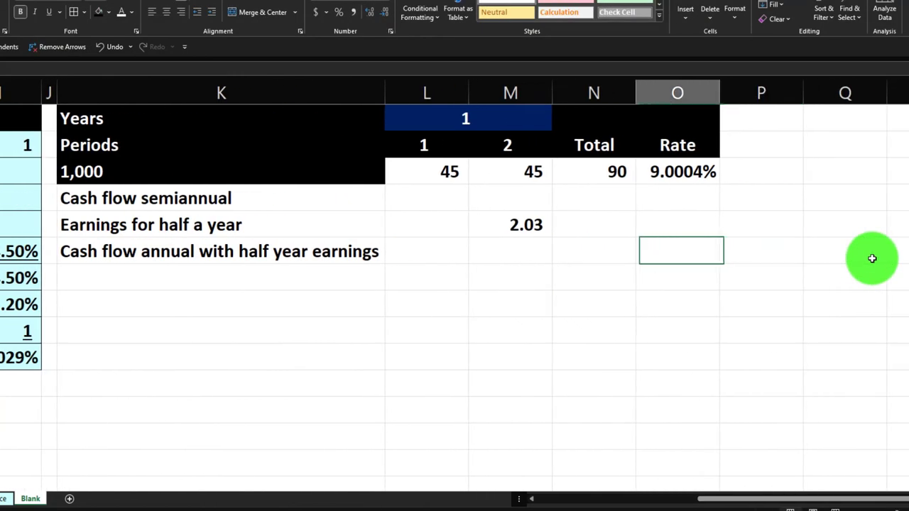
type("+")
key("Up")
key("Up")
key("Up")
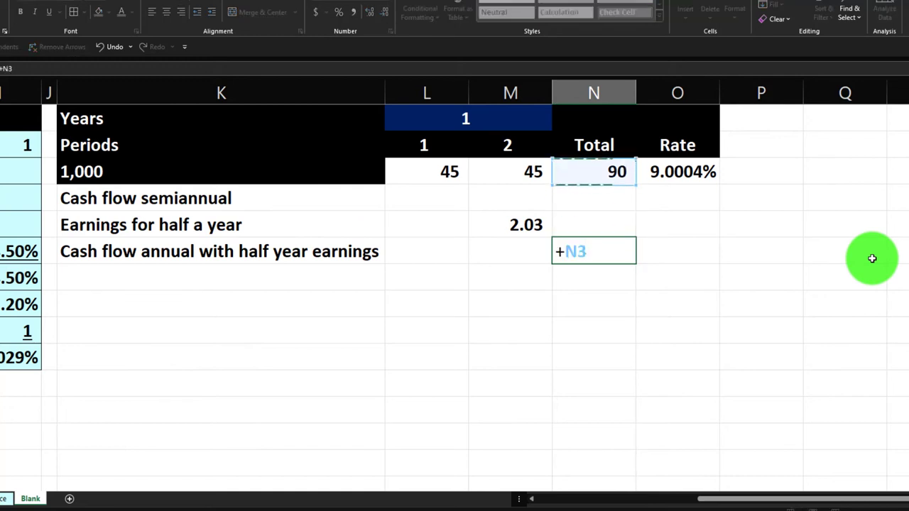
key("Return")
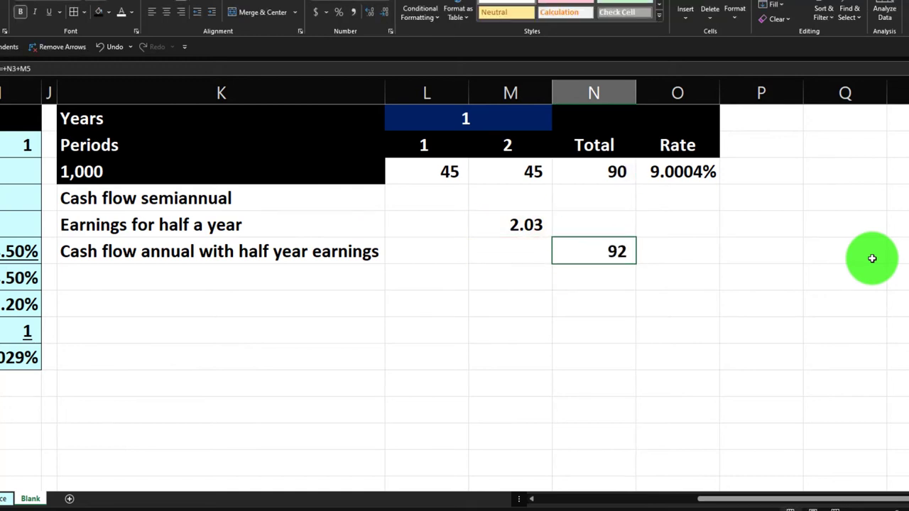
Calculate the rate in O6 as =N6/K3 and format it as a percentage with four decimals
key("Right")
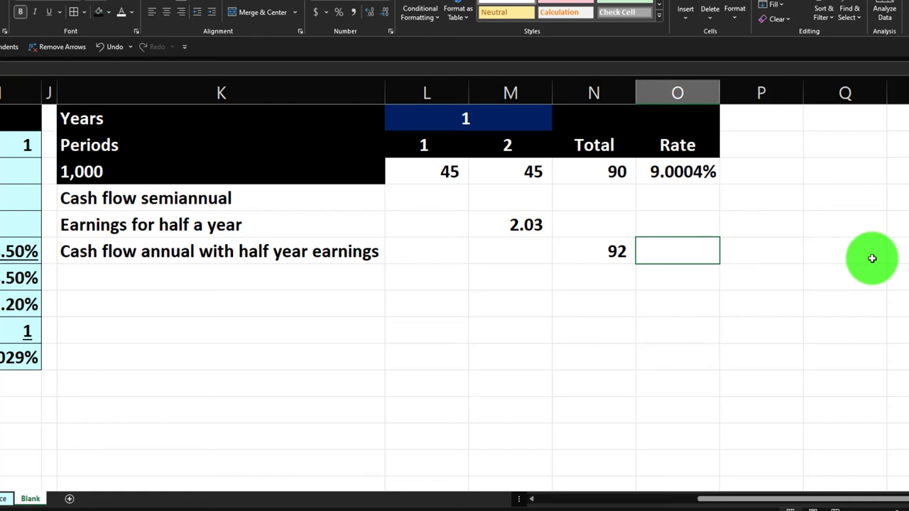
type("=")
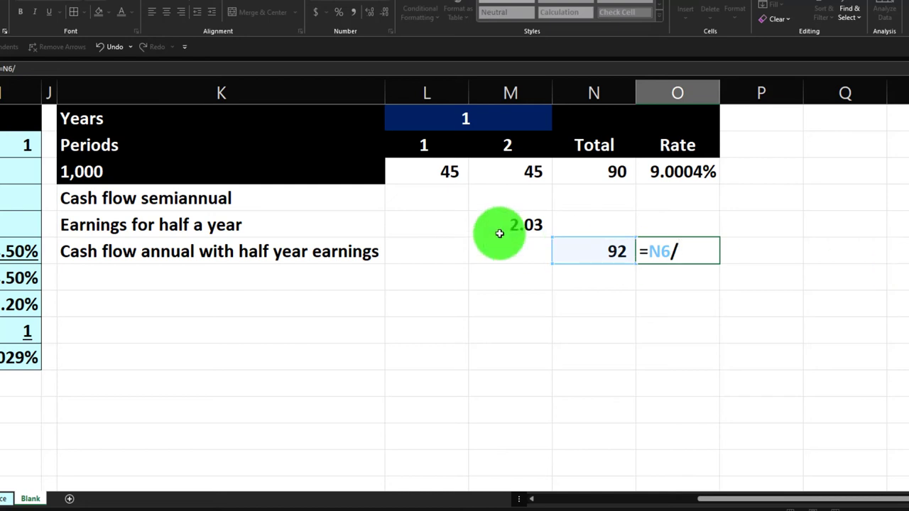
left_click(248, 185)
key("Return")
key("Up")
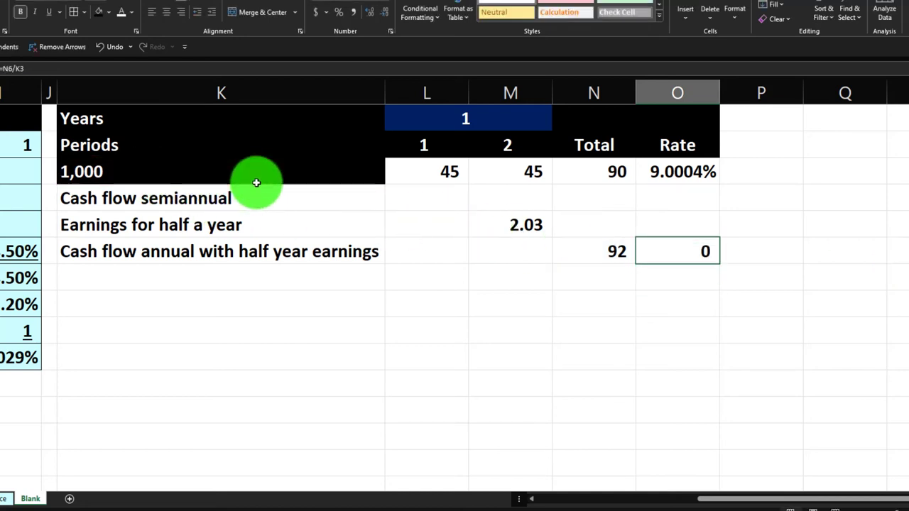
left_click(345, 15)
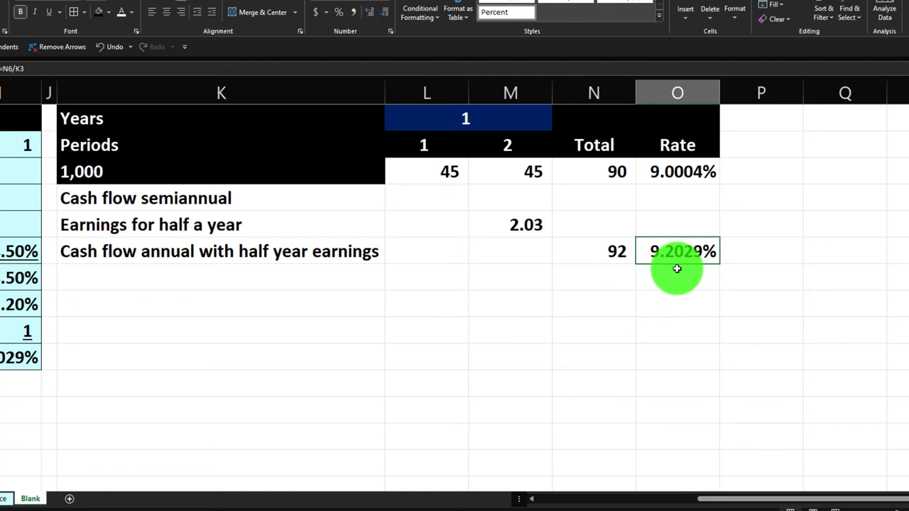
Review the period interest, total and rate formulas in L3:O3 and the half-year earnings formula in M5
left_click(461, 178)
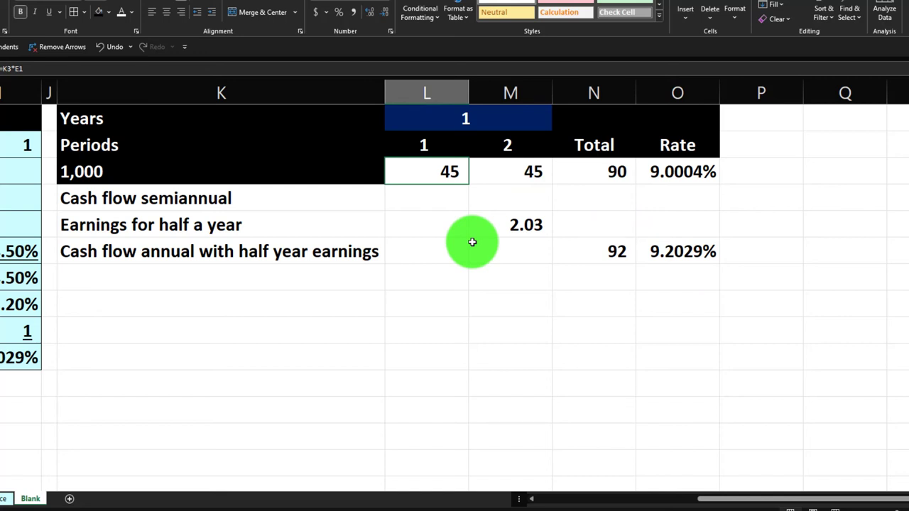
key("Right")
key("Right")
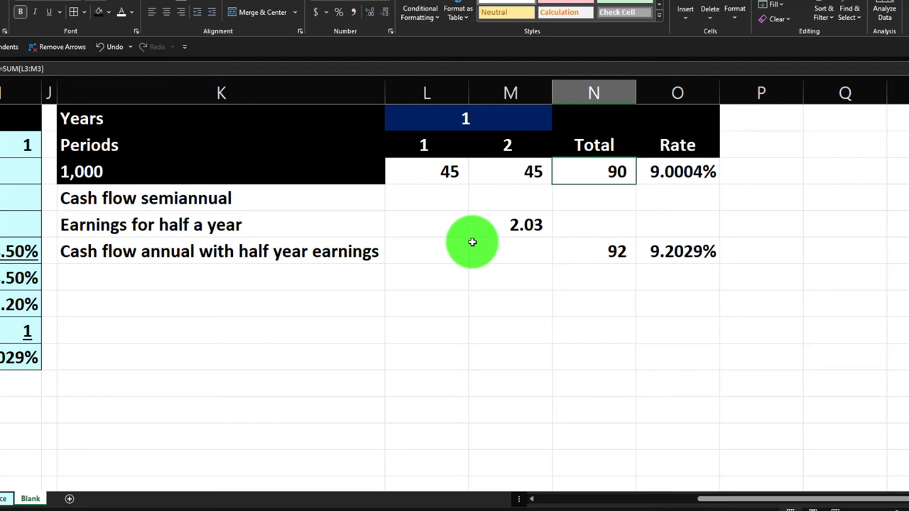
key("Right")
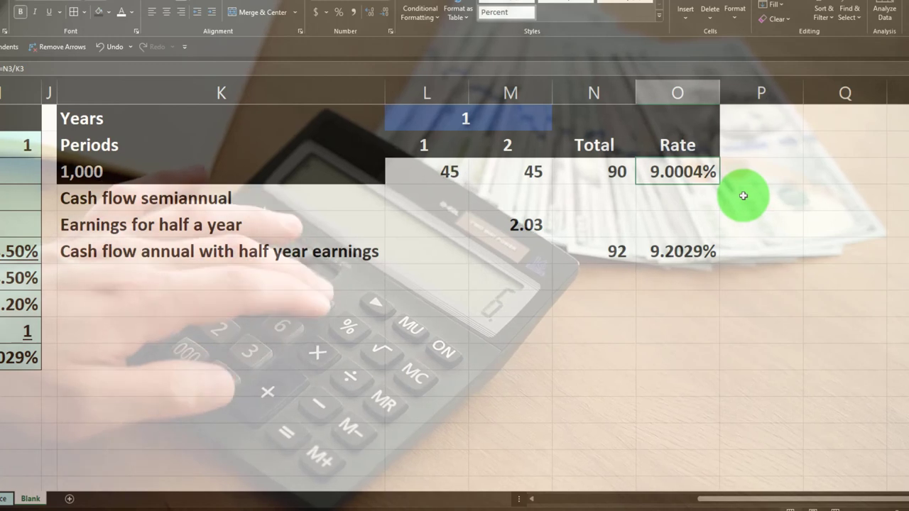
key("Left")
key("Left")
key("Left")
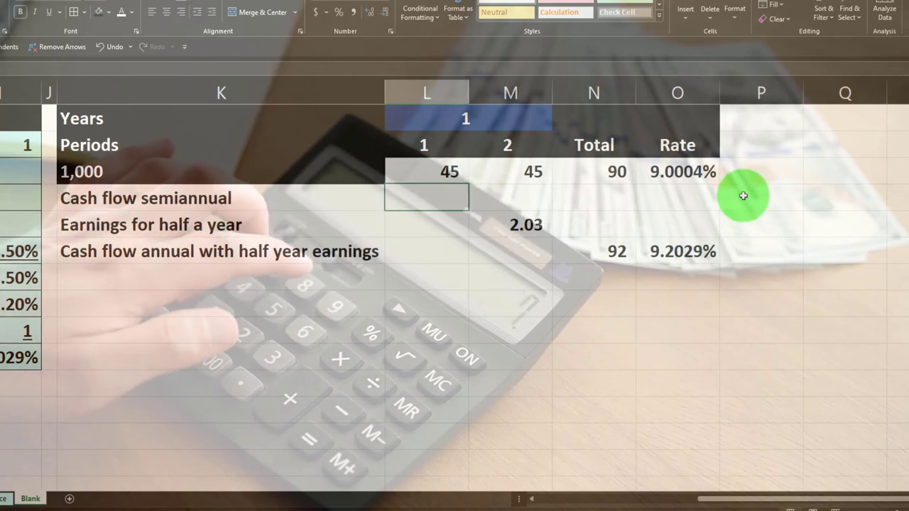
key("Down")
key("Right")
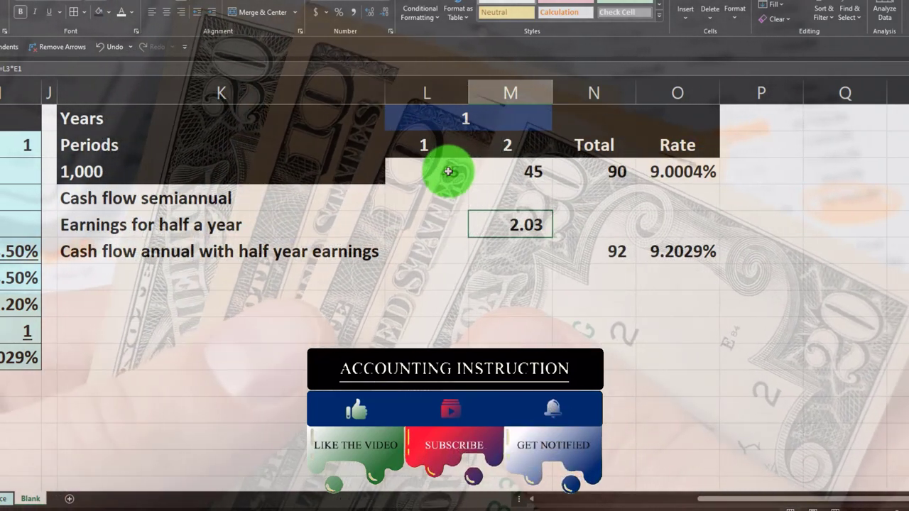
Move the period amounts, total and rate from L3:O3 down to L4:O4 beside the Cash flow semiannual label
left_click(448, 171)
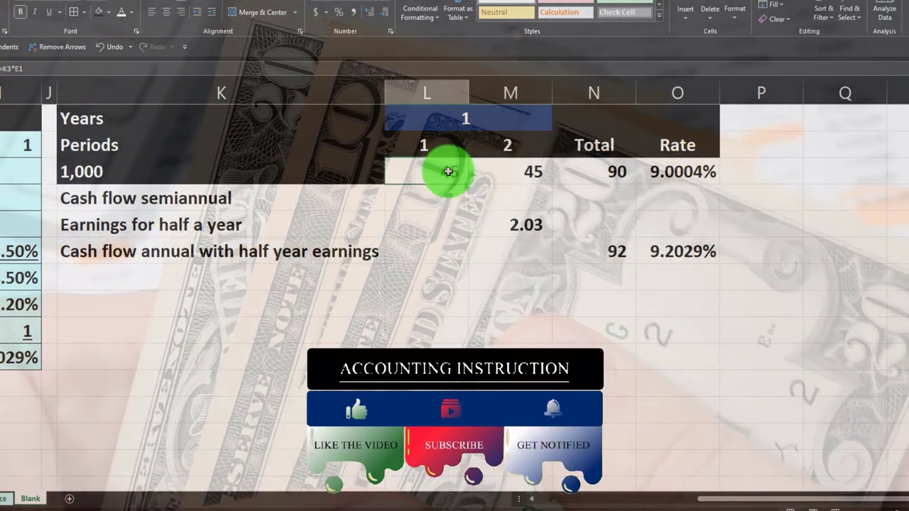
key("ctrl+v")
left_click_drag(448, 172, 670, 175)
left_click_drag(447, 183, 449, 197)
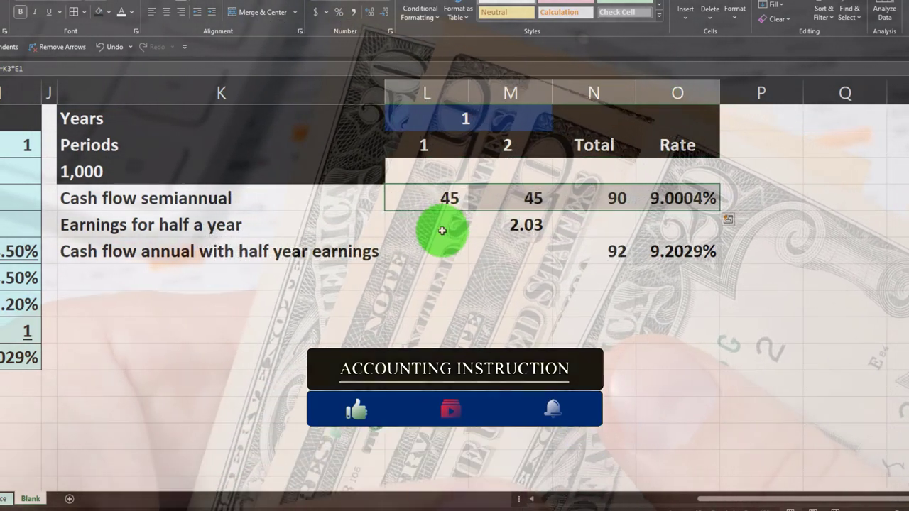
left_click(431, 236)
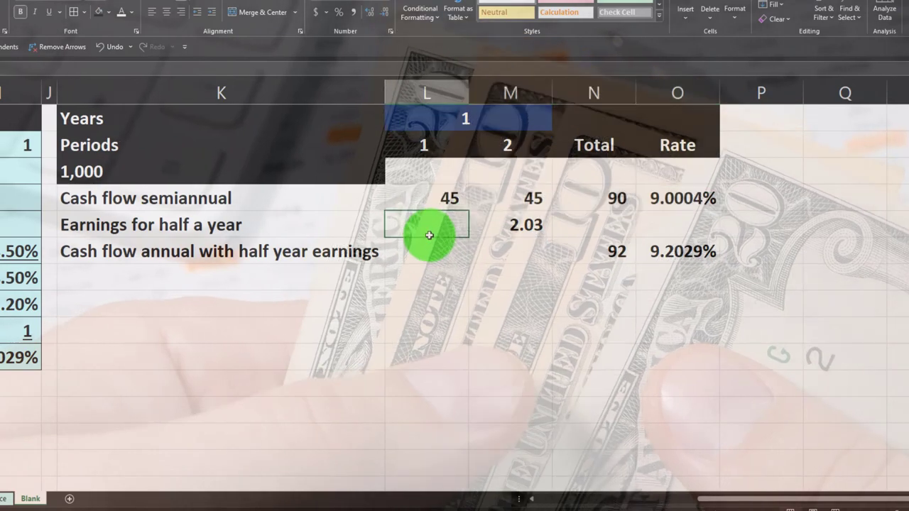
Review the YTM/2 formula in E1 alongside the bond data in column B
key("Left")
key("Left")
key("Left")
key("Left")
key("Left")
key("Left")
key("Left")
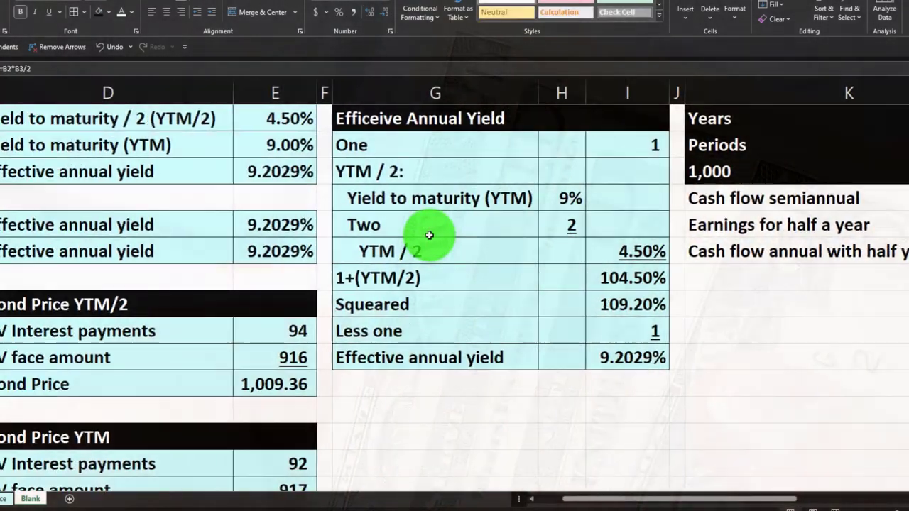
key("Up")
key("Up")
key("Up")
key("Up")
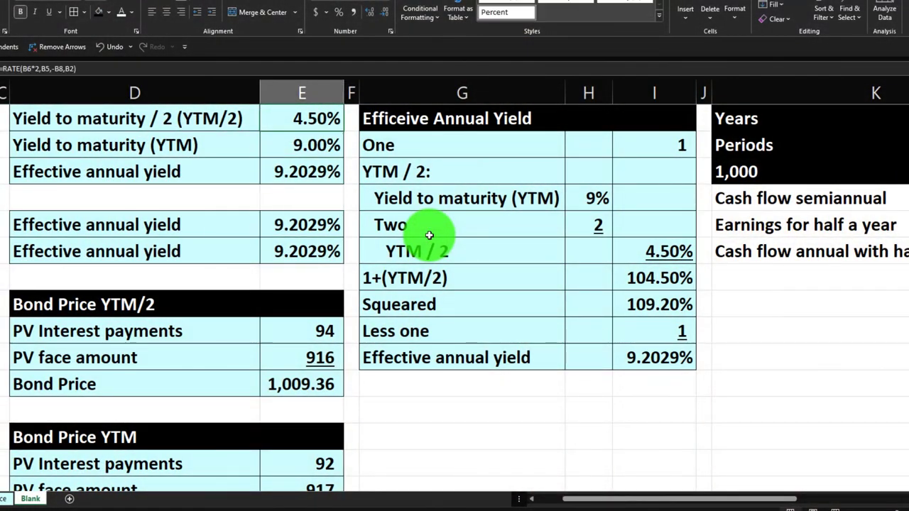
key("Left")
key("Left")
key("Left")
key("Left")
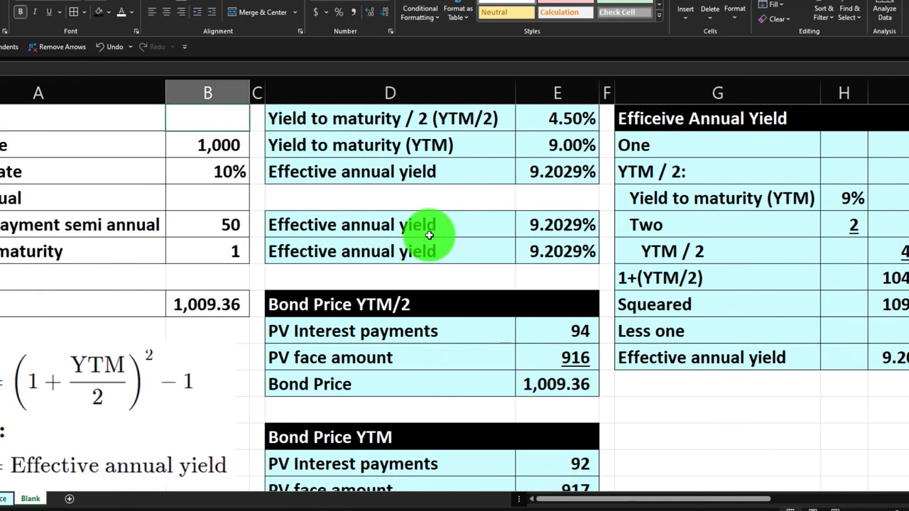
key("Right")
key("Right")
key("Right")
key("Right")
key("Right")
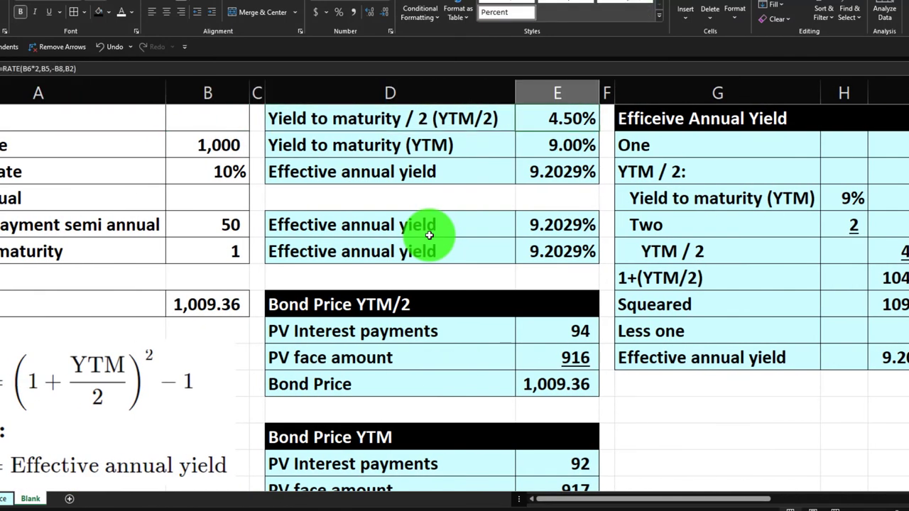
Examine the bond price in E11 against the YTM/2, YTM and effective annual yield formulas in E1:E3
left_click(547, 387)
left_click(538, 125)
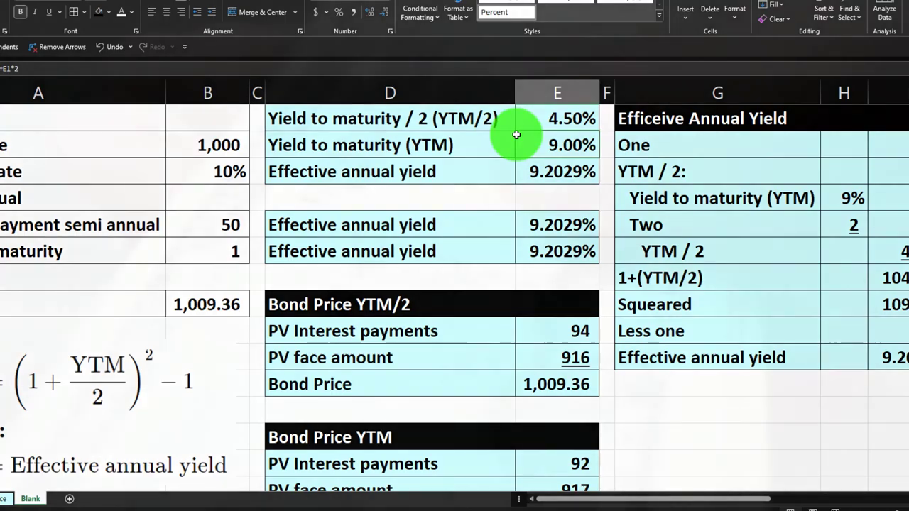
key("Up")
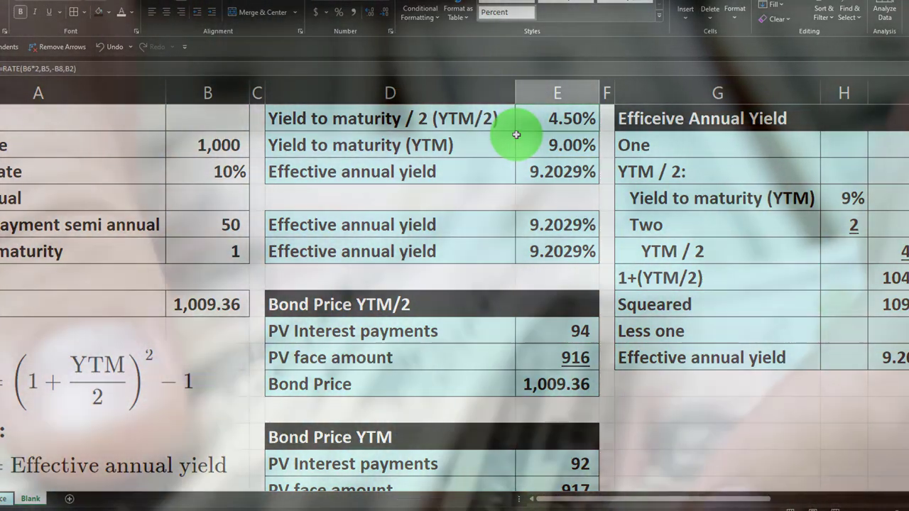
key("Down")
key("Down")
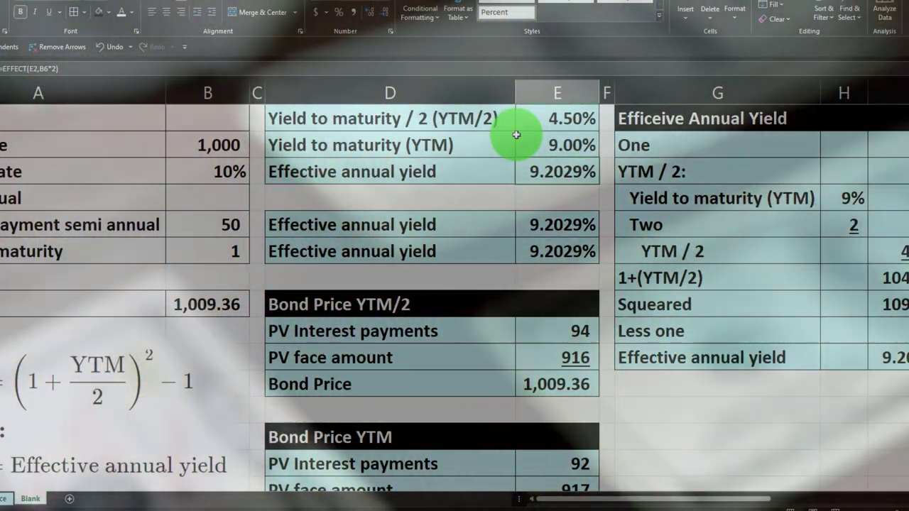
Extend the black header fill across L3:O3 beside the 1,000 label in the cash flow table
key("Right")
key("Right")
key("Right")
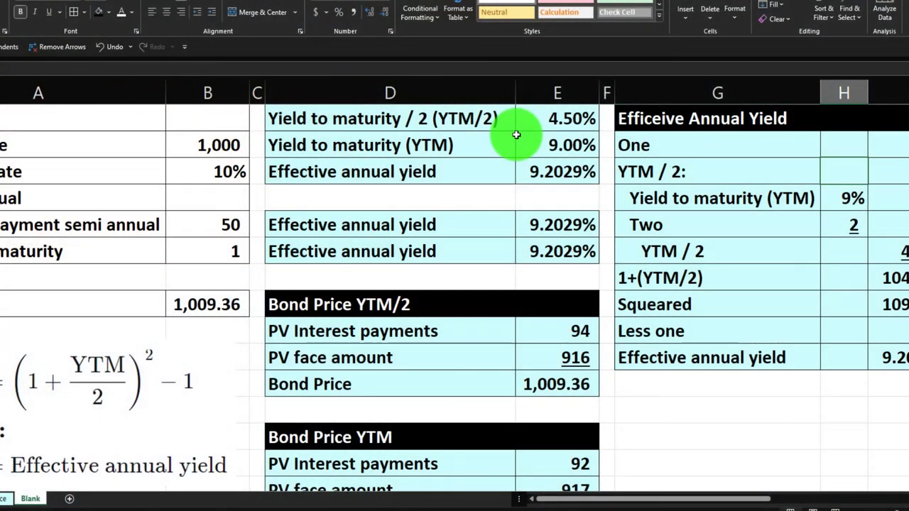
key("Right")
key("Right")
key("Right")
key("Right")
key("Right")
key("Right")
key("Right")
key("Right")
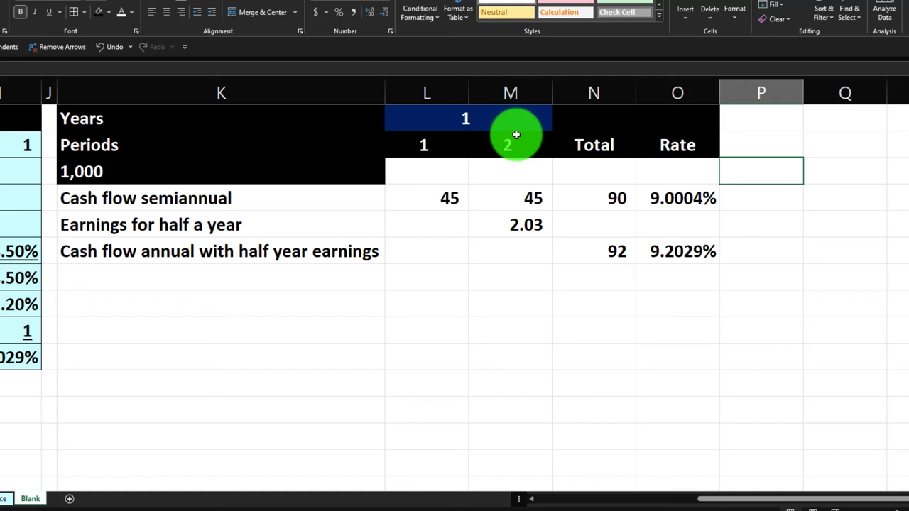
left_click(168, 168)
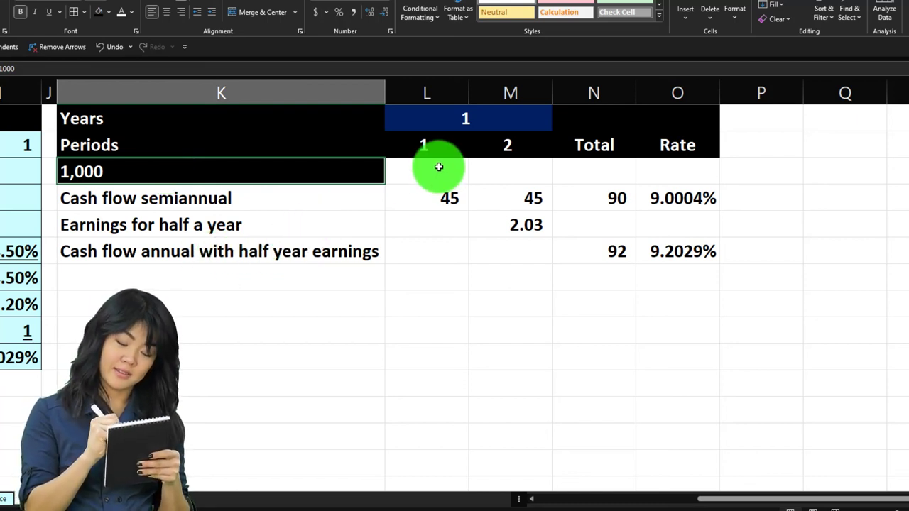
left_click_drag(436, 171, 636, 166)
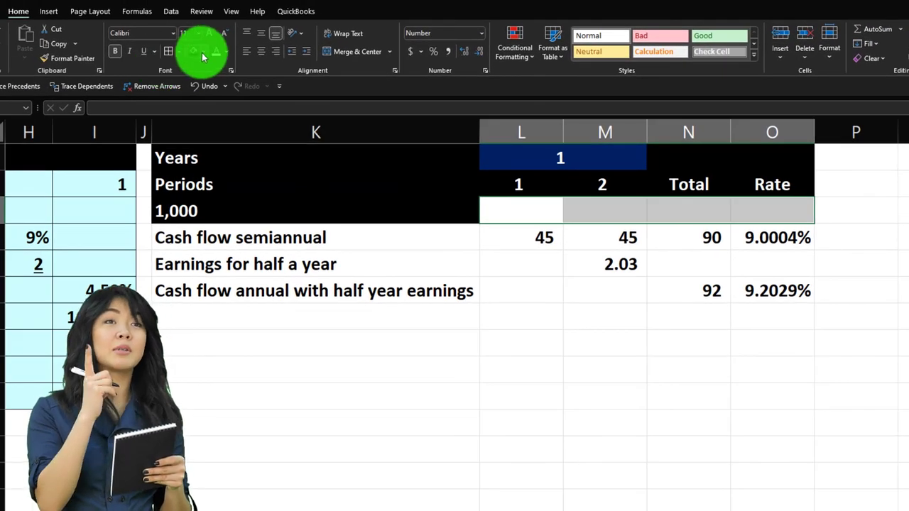
left_click(100, 12)
Add borders and a light blue fill to the cash flow rows in K4:O6
left_click_drag(242, 232, 740, 294)
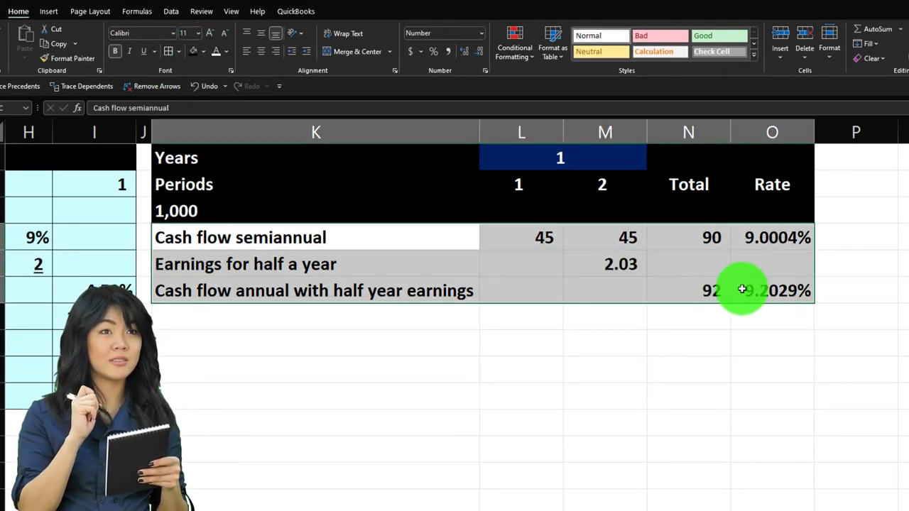
left_click(182, 55)
left_click(196, 51)
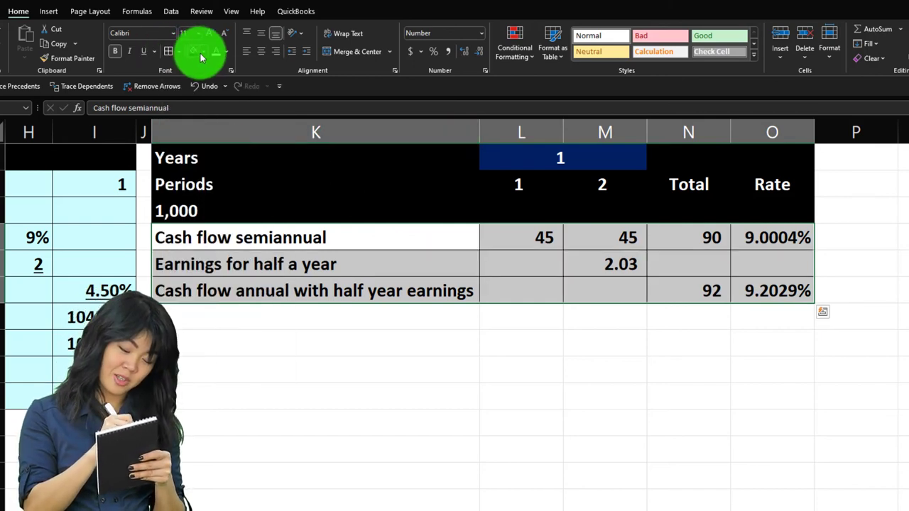
left_click(203, 51)
left_click(191, 189)
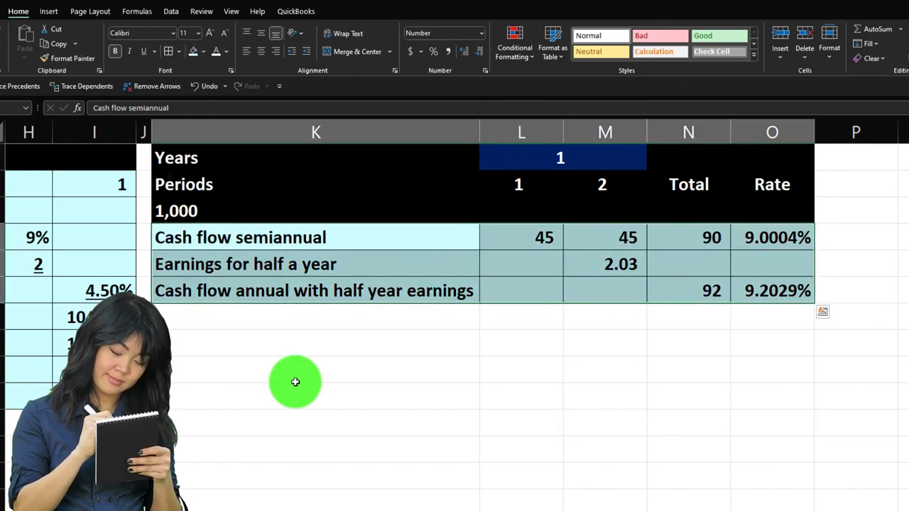
left_click(292, 369)
Spell-check the whole sheet, correcting "Efficeive" to "Effective" and "Squeared" to "Squared" in column G
left_click(213, 19)
left_click(24, 35)
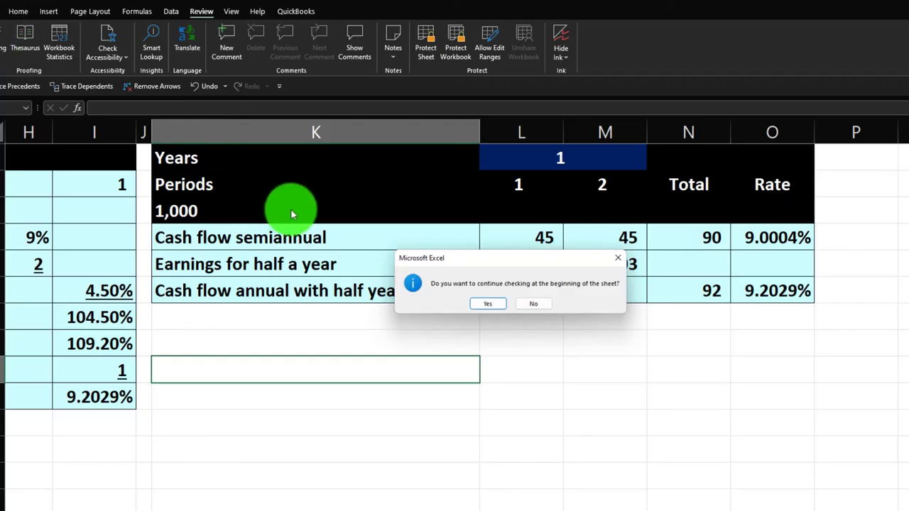
left_click(483, 304)
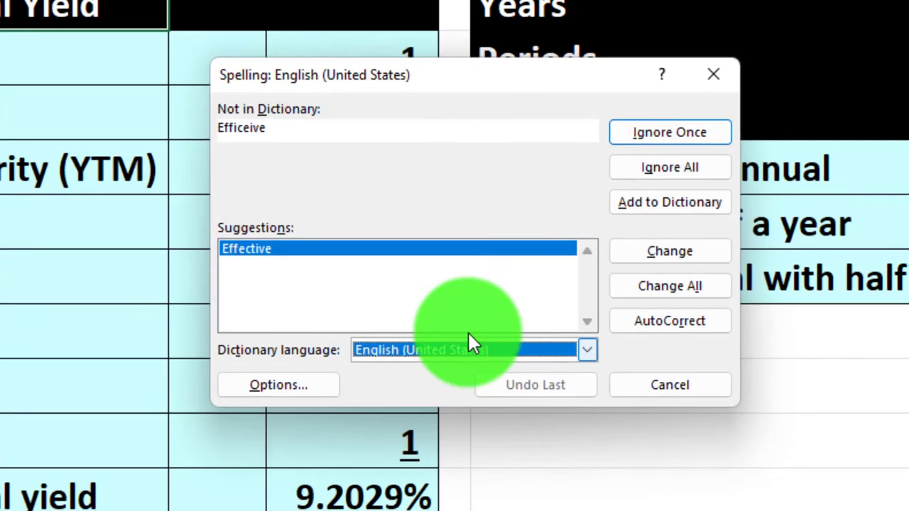
left_click(573, 278)
left_click(653, 260)
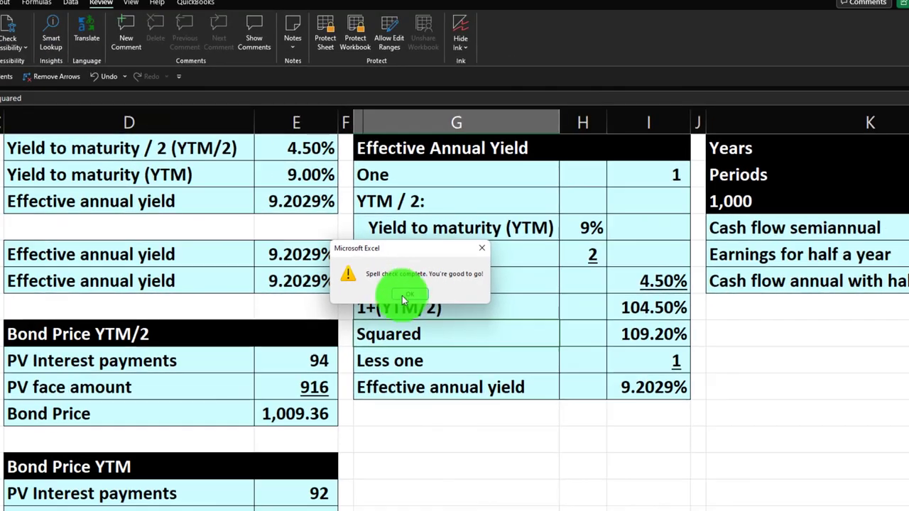
left_click(402, 296)
left_click(418, 427)
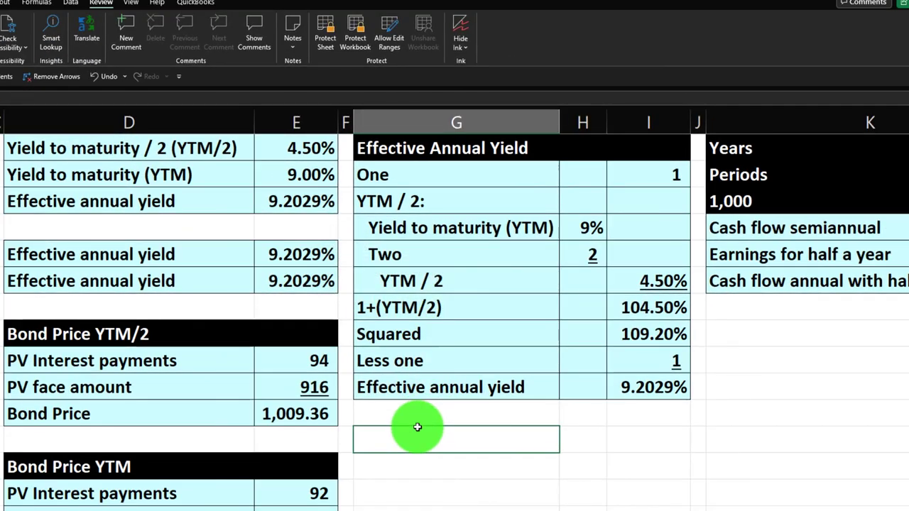